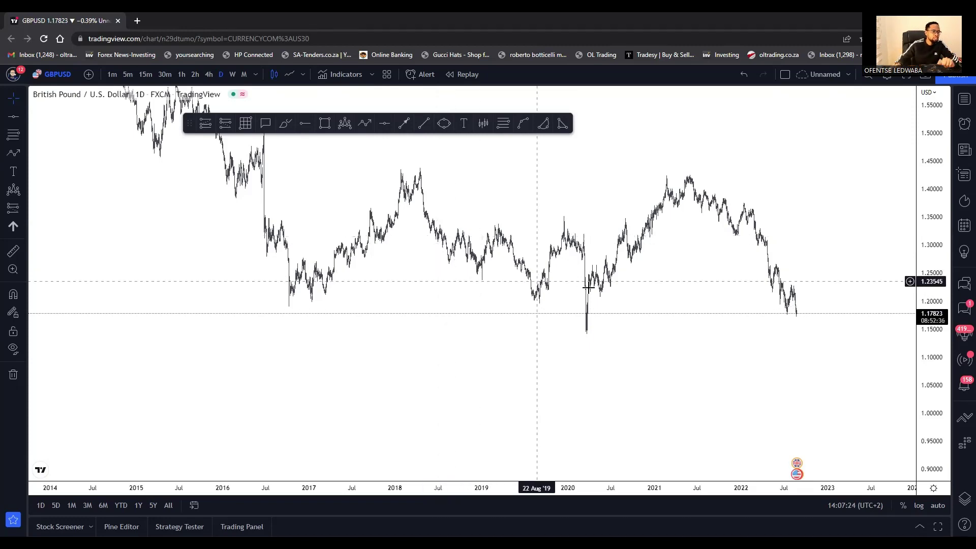
- Examine the GBPUSD daily price history from 2006 through 2022, focusing on the major highs and lows
scroll(706, 304, up, 4)
scroll(815, 226, down, 6)
drag(934, 213, 933, 315)
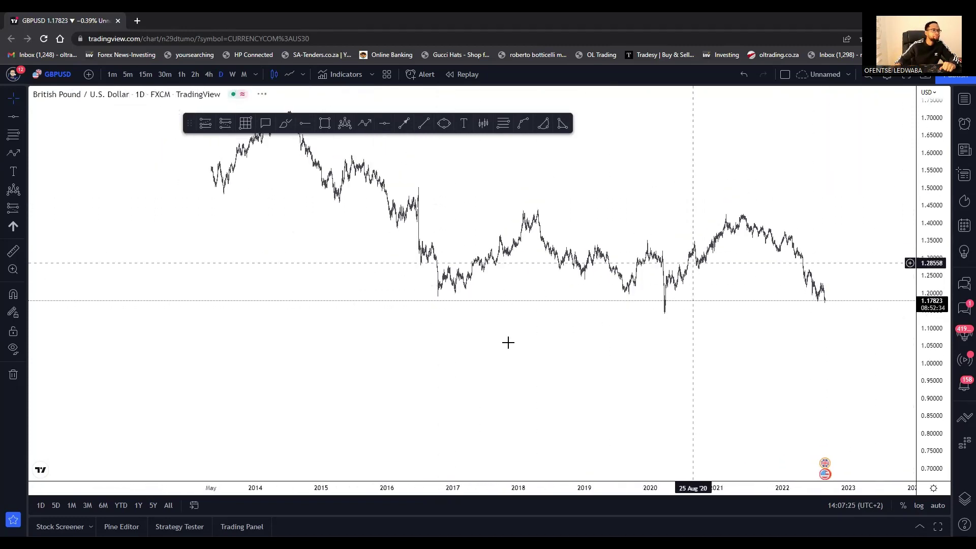
drag(538, 317, 470, 337)
drag(442, 235, 603, 230)
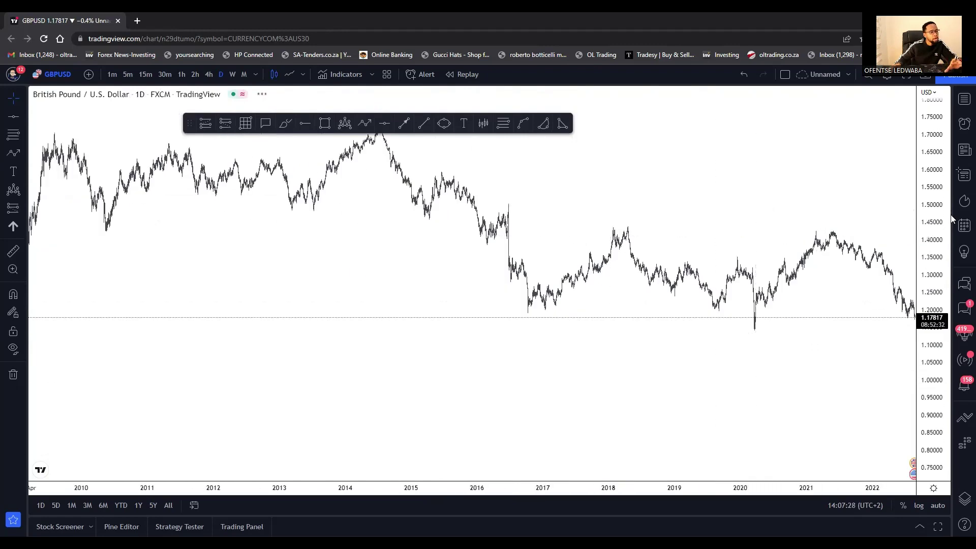
drag(933, 249, 933, 343)
drag(664, 252, 553, 300)
drag(395, 314, 573, 281)
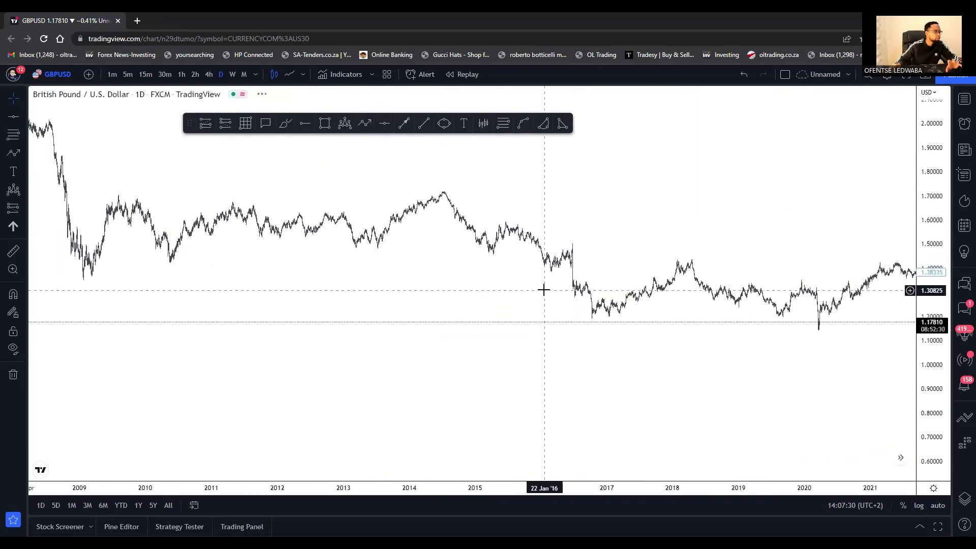
drag(265, 278, 425, 301)
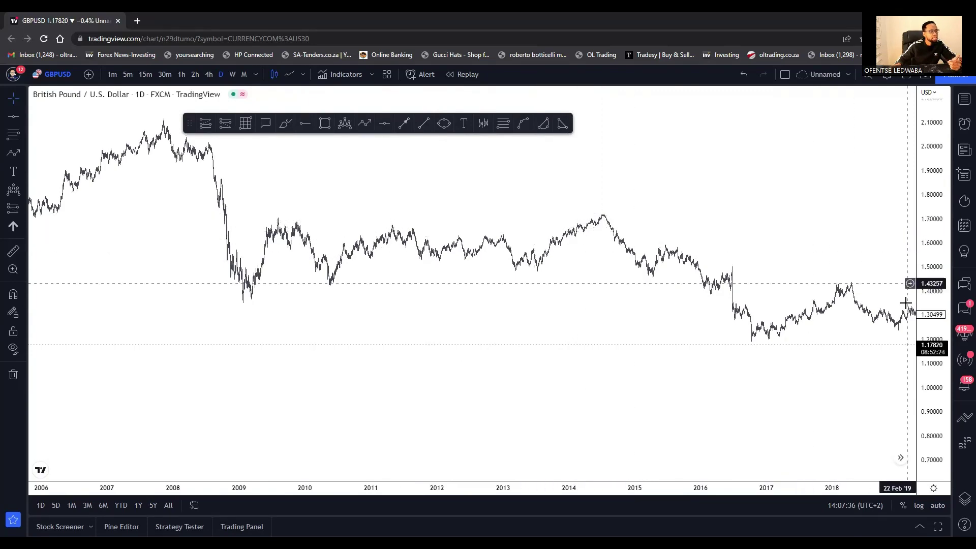
drag(931, 334, 811, 157)
drag(660, 201, 357, 343)
drag(336, 295, 528, 153)
drag(667, 248, 318, 244)
scroll(417, 272, up, 1)
drag(427, 286, 808, 256)
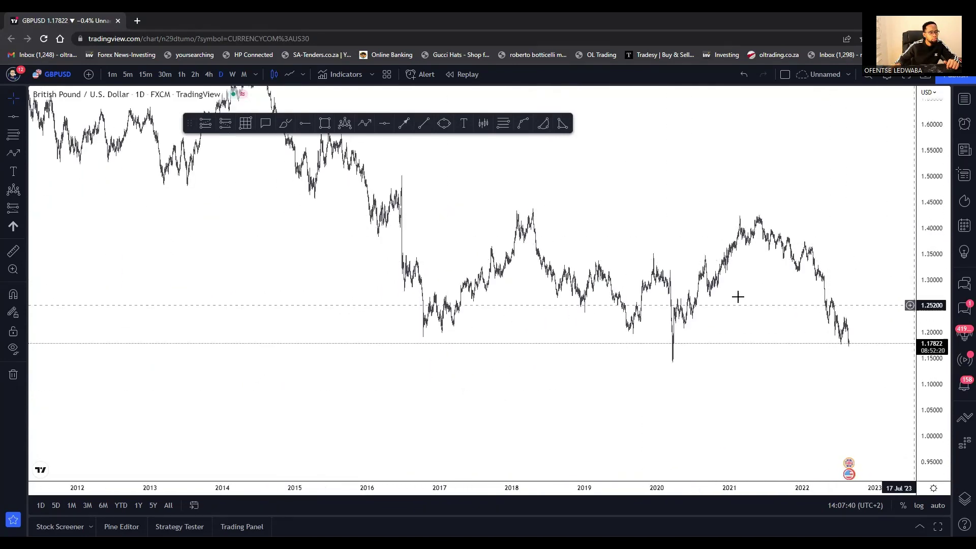
drag(580, 186, 375, 166)
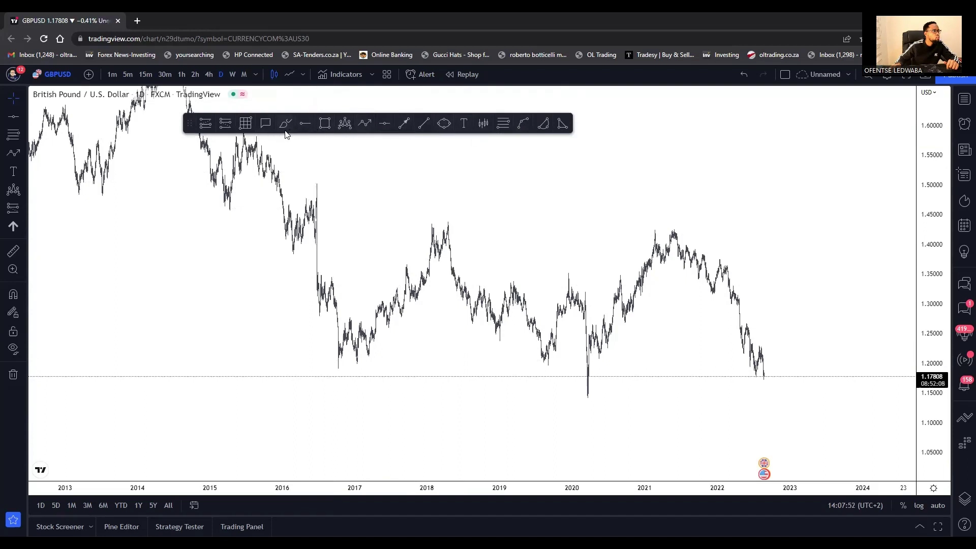
- Circle the rise from late 2016 to early 2018 with a freehand Brush loop, and delete the loop
mouse_move(444, 209)
mouse_down()
mouse_move(322, 373)
mouse_move(436, 294)
mouse_move(438, 186)
mouse_move(418, 234)
mouse_up()
key(Escape)
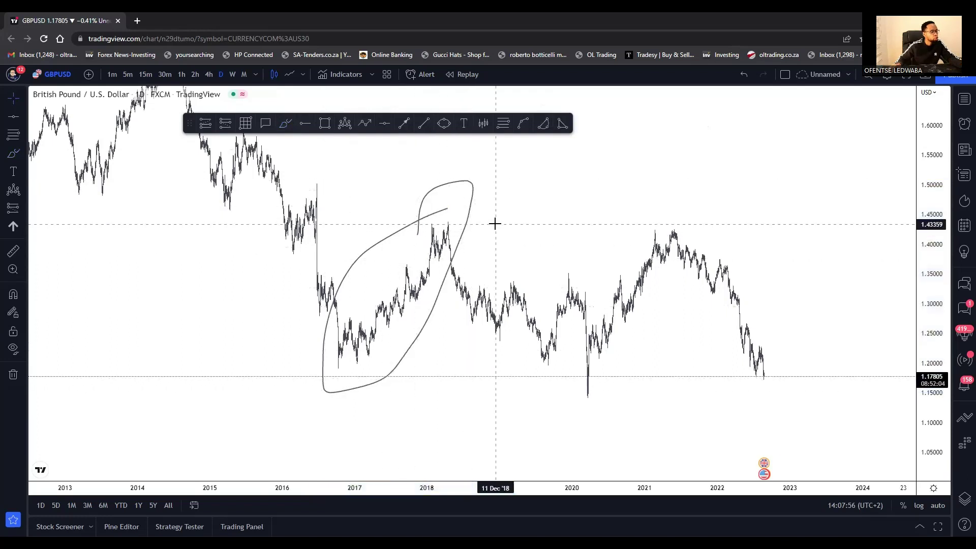
click(467, 228)
key(Delete)
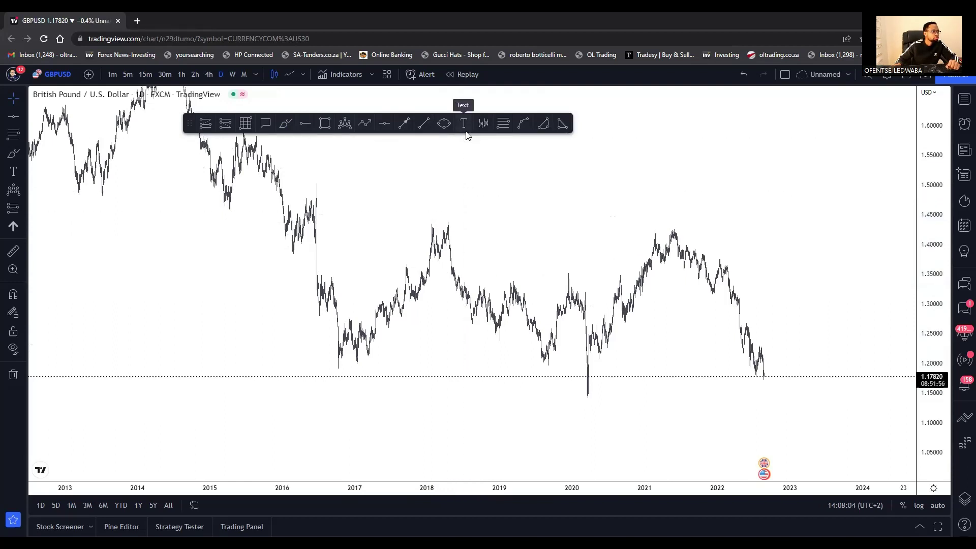
- Examine the 2016 to 2020 section of the daily chart up close, centred on the two early-2018 peaks
drag(484, 231, 649, 221)
scroll(649, 220, up, 5)
drag(510, 232, 686, 236)
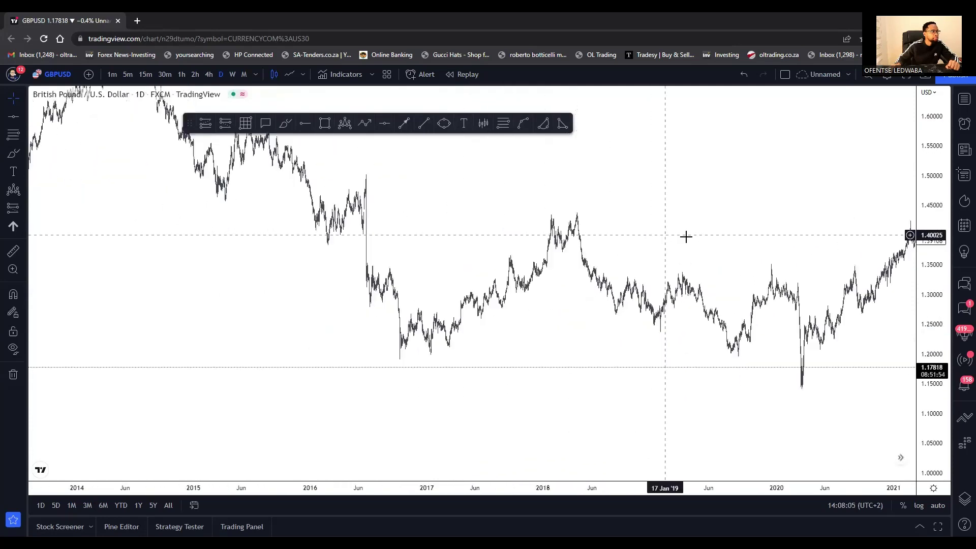
scroll(686, 237, up, 2)
drag(928, 350, 928, 240)
drag(643, 243, 778, 290)
scroll(732, 265, up, 2)
drag(694, 253, 661, 222)
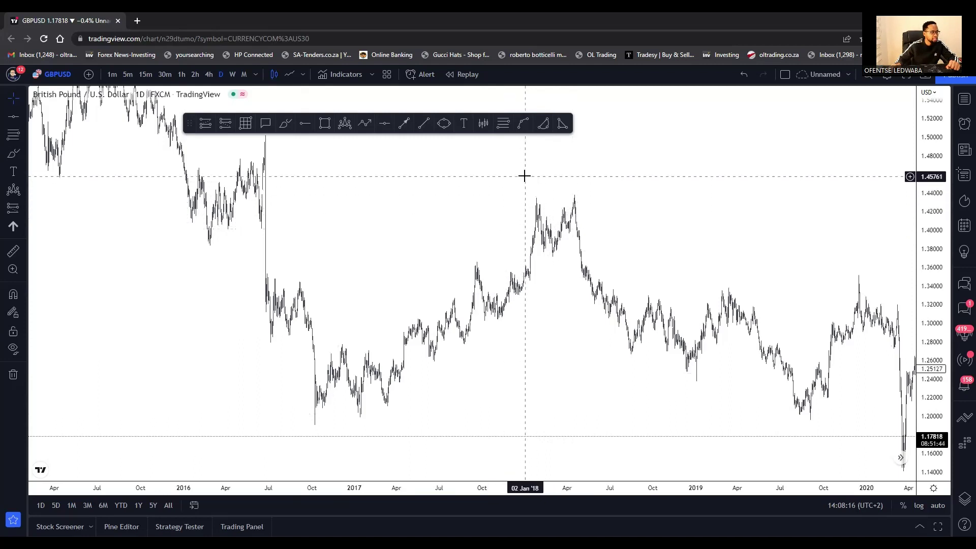
scroll(525, 176, up, 1)
scroll(524, 176, up, 1)
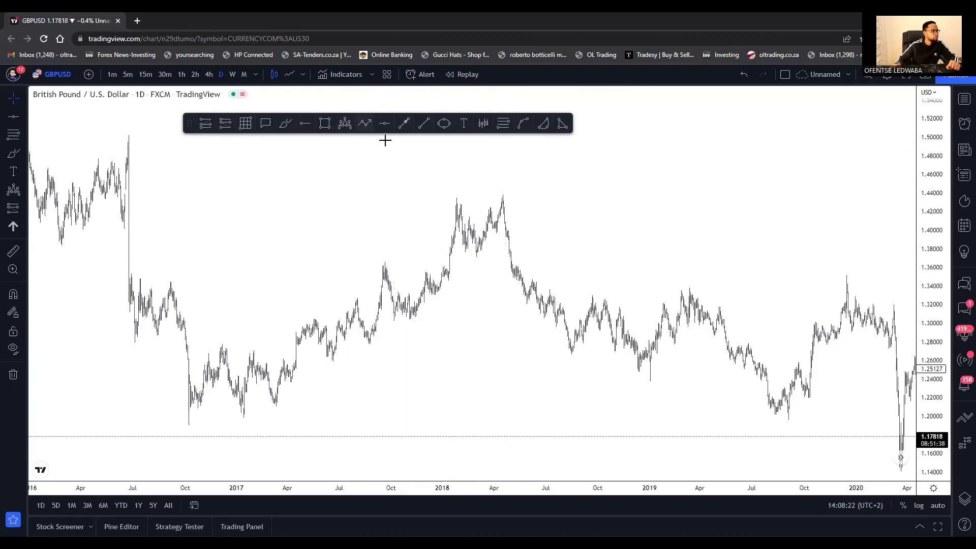
- Trace the 2018 double top with an M-shaped Path ending in an arrow, and move it to the blank area above late 2018
click(365, 123)
click(445, 282)
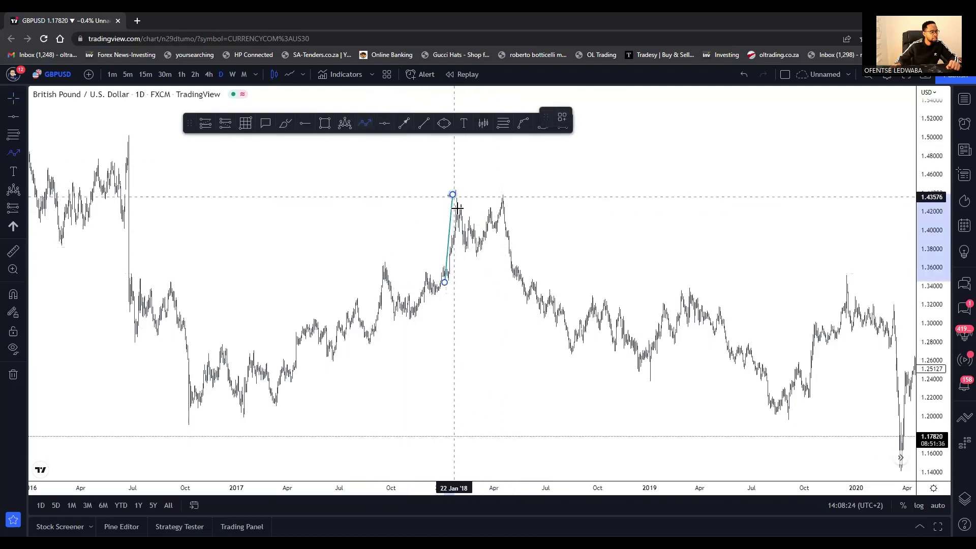
click(479, 259)
click(506, 190)
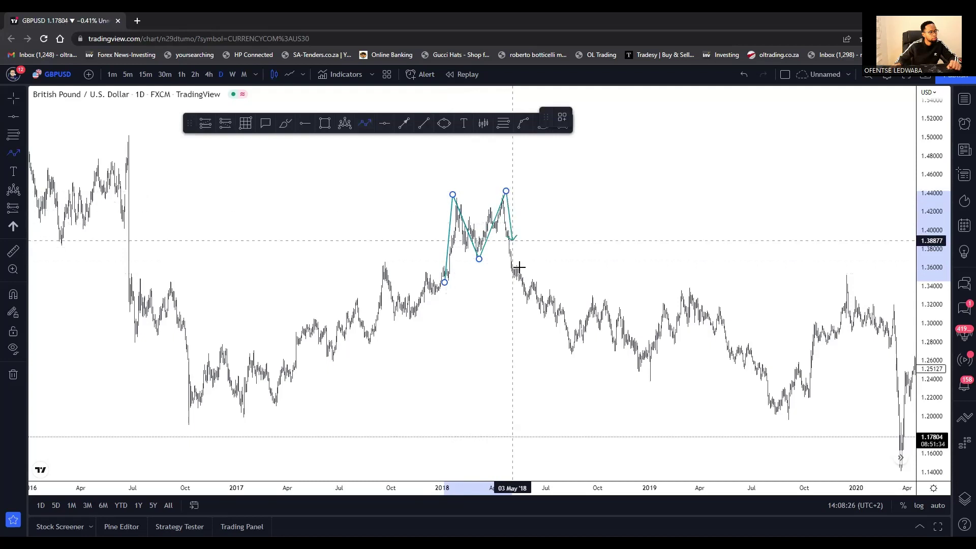
click(517, 280)
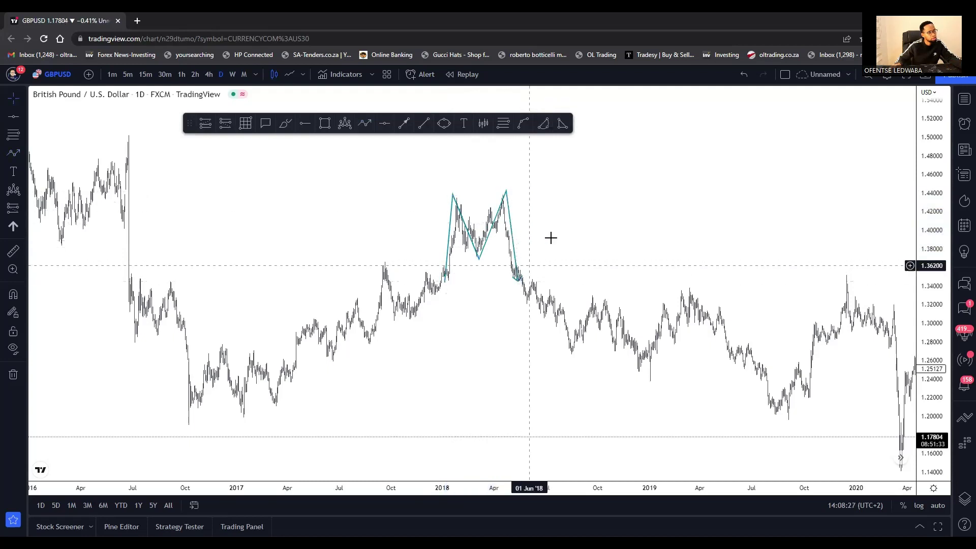
click(455, 204)
mouse_move(454, 203)
mouse_down()
mouse_move(625, 183)
mouse_move(553, 184)
mouse_move(594, 184)
mouse_up()
click(526, 201)
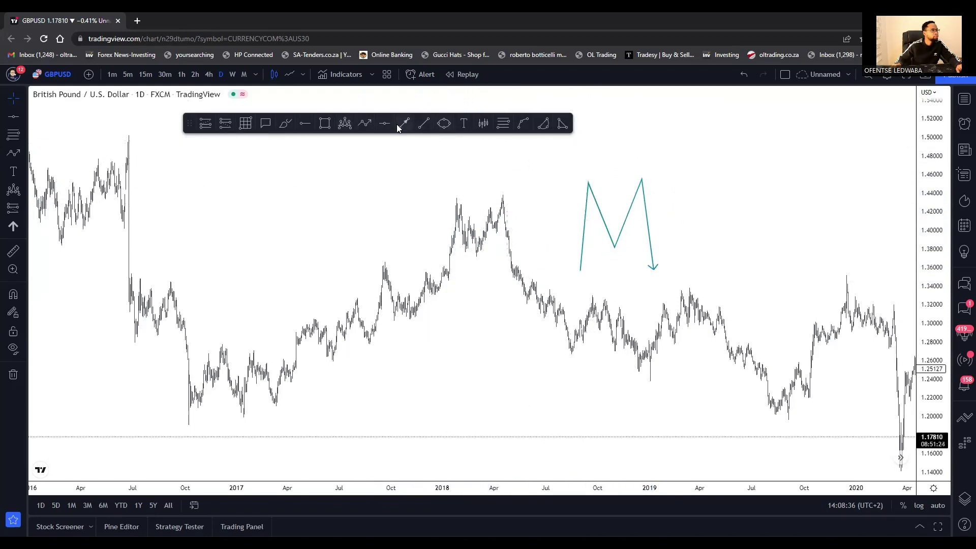
- Mark the two early-2018 peaks with equal small circles using the Ellipse tool, and shift the M path slightly later in time
click(443, 124)
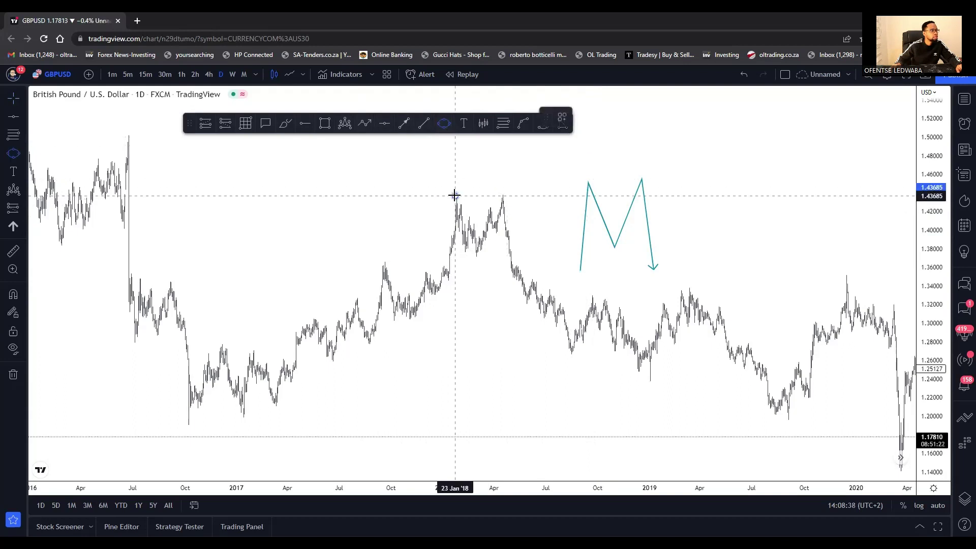
click(463, 201)
drag(458, 200, 518, 185)
click(551, 191)
drag(467, 322, 445, 269)
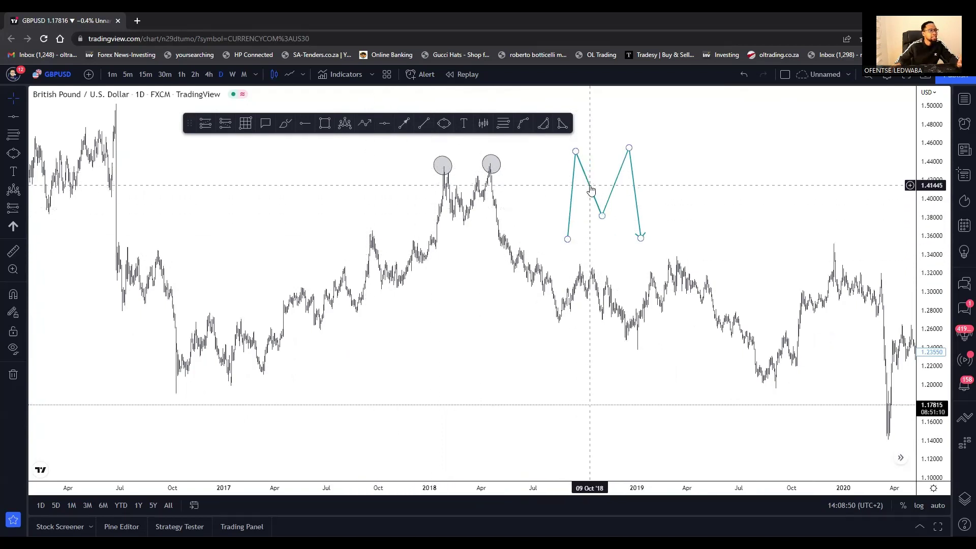
drag(591, 190, 621, 199)
- Draw a horizontal line at about 1.435 across the two circled 2018 peaks
click(385, 124)
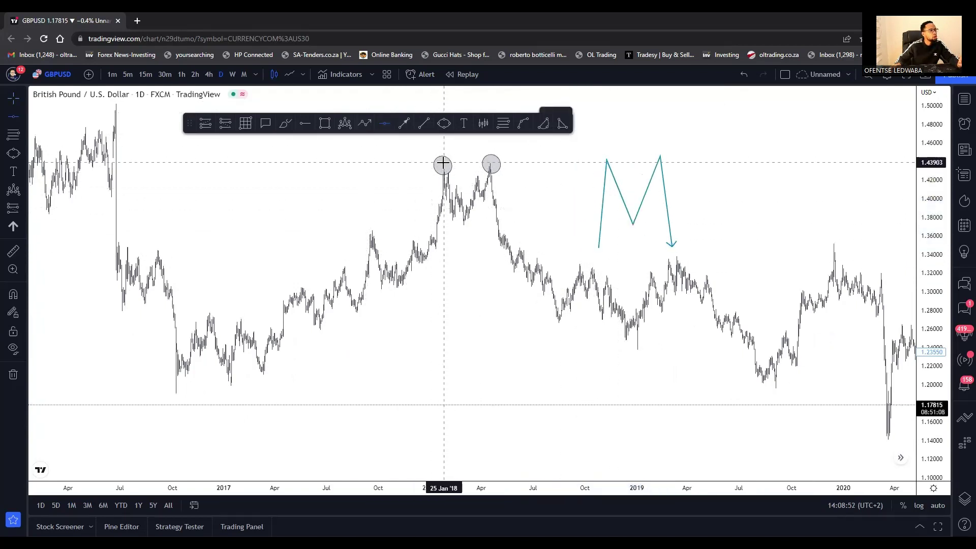
click(473, 165)
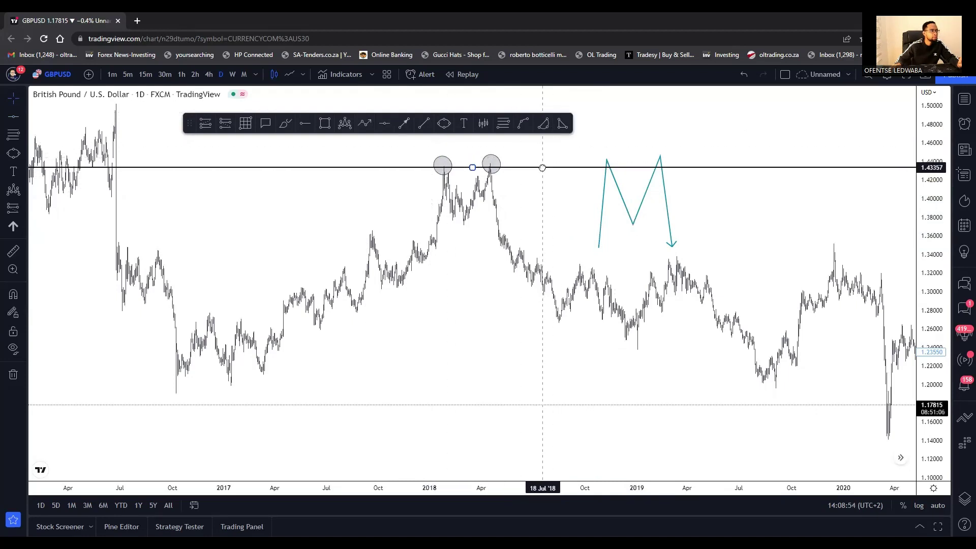
click(544, 165)
- In line-chart view, fit the first peak's circle and set the horizontal line at 1.43248, and return to candlesticks
click(294, 80)
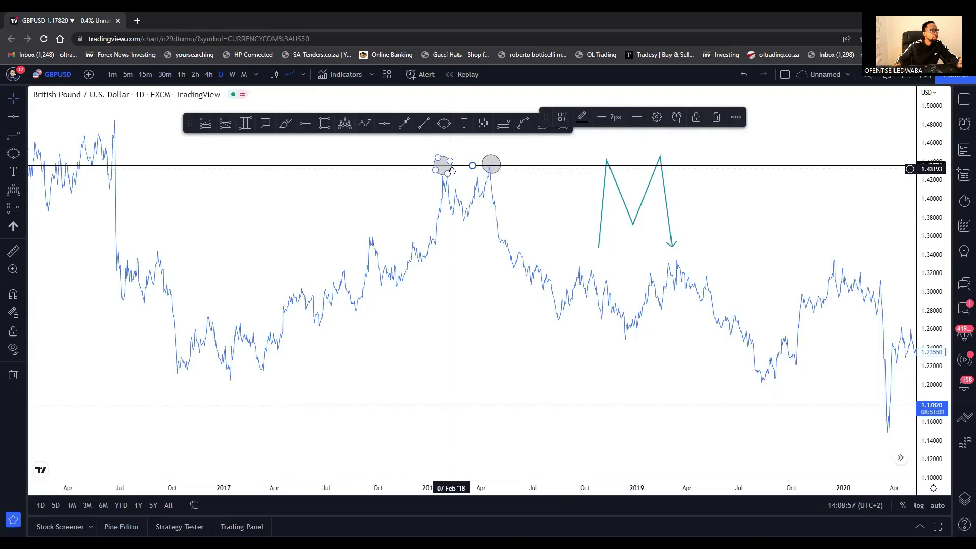
drag(451, 169, 453, 172)
click(537, 172)
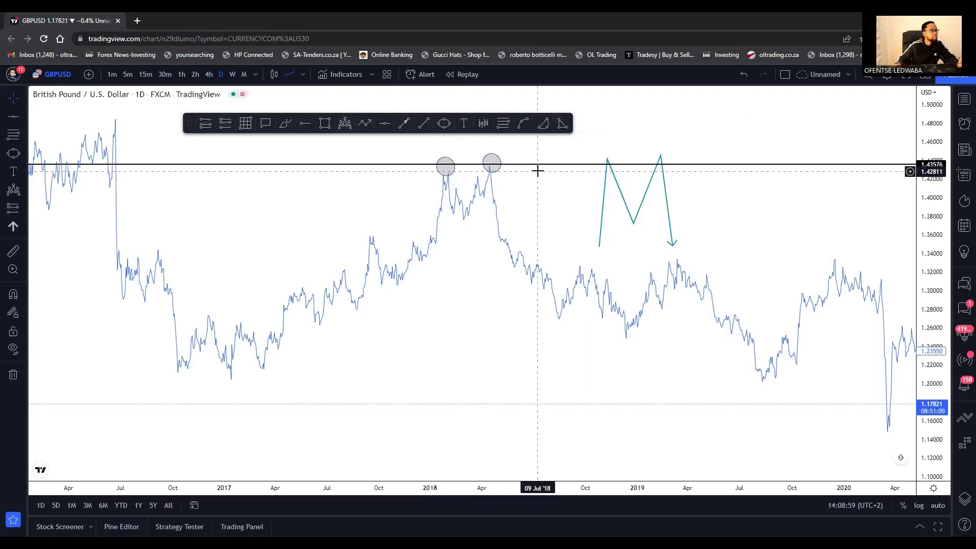
drag(542, 171, 542, 174)
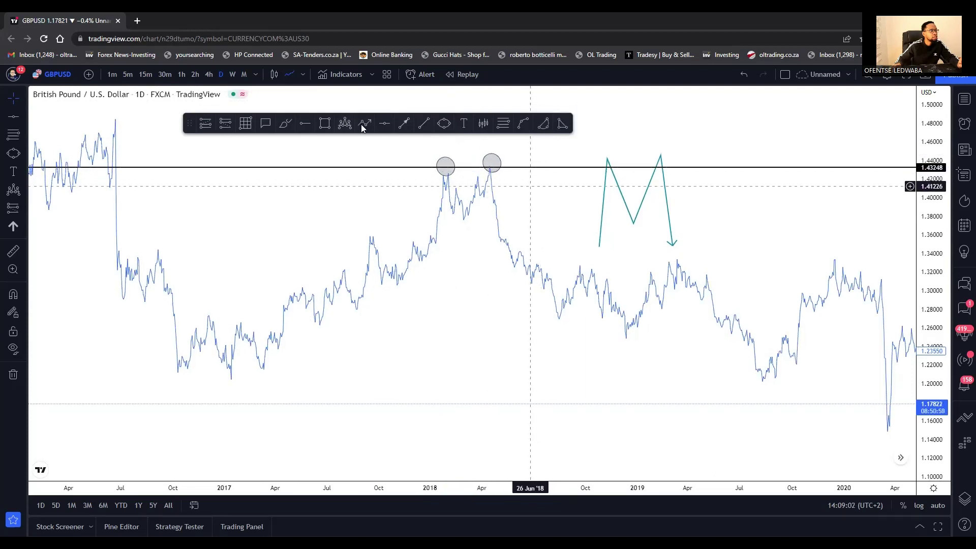
click(275, 75)
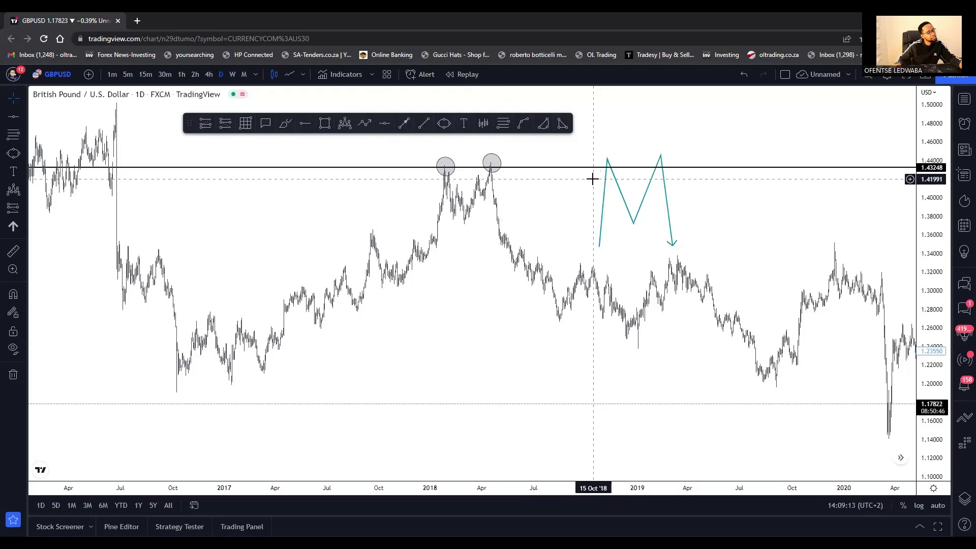
- Draw a rising trend line under the 2017 lows from 18 Jan 2017 at 1.19154 to 22 Aug 2018 at 1.42046, refining it in line-chart view
click(423, 123)
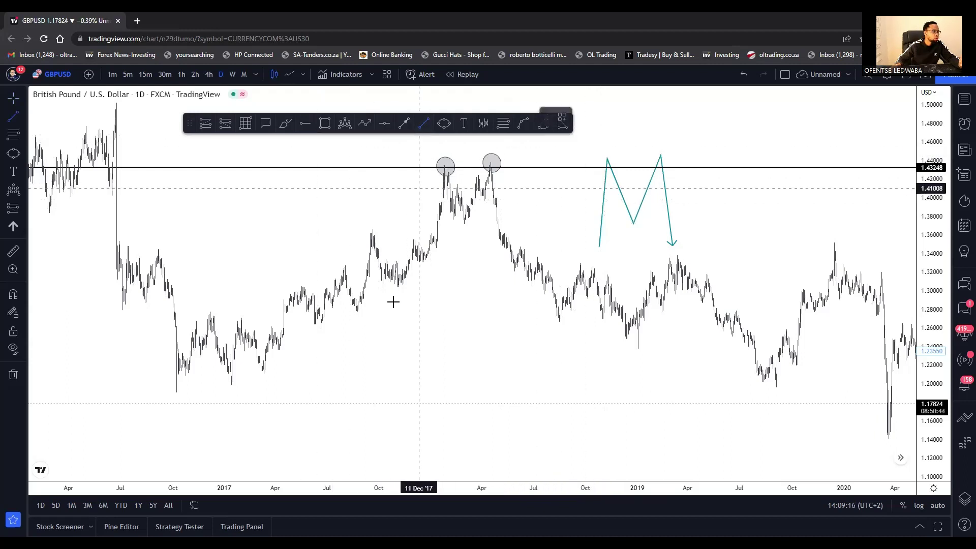
click(263, 376)
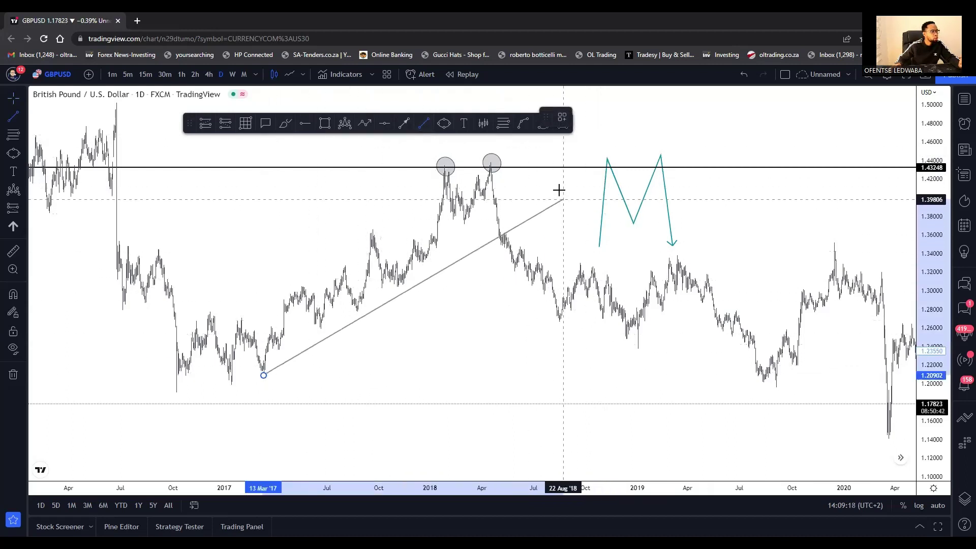
click(557, 187)
click(289, 74)
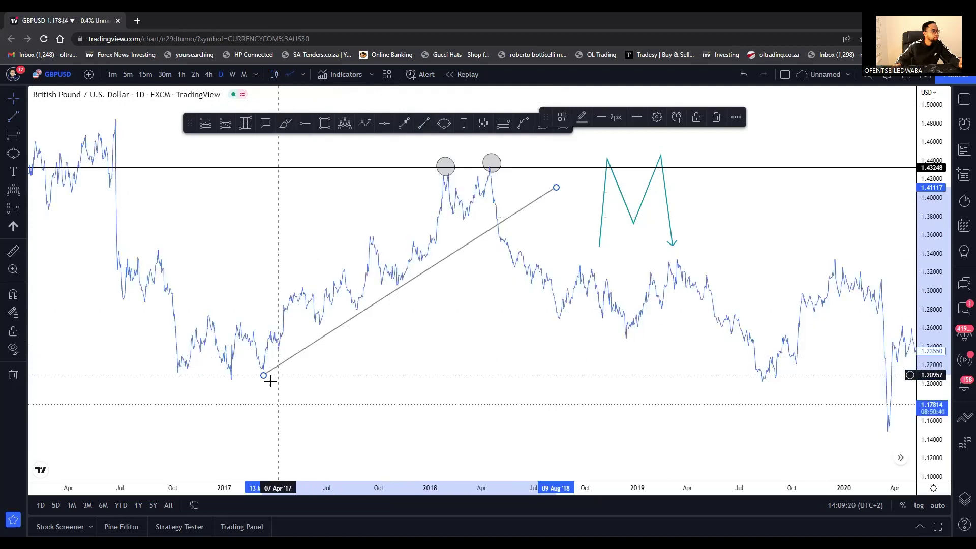
drag(263, 375, 233, 392)
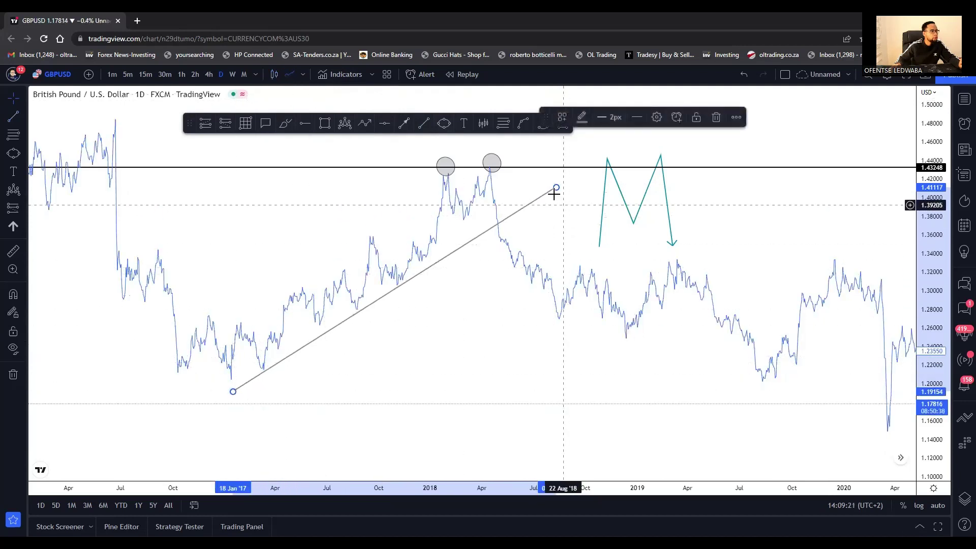
drag(557, 188, 564, 179)
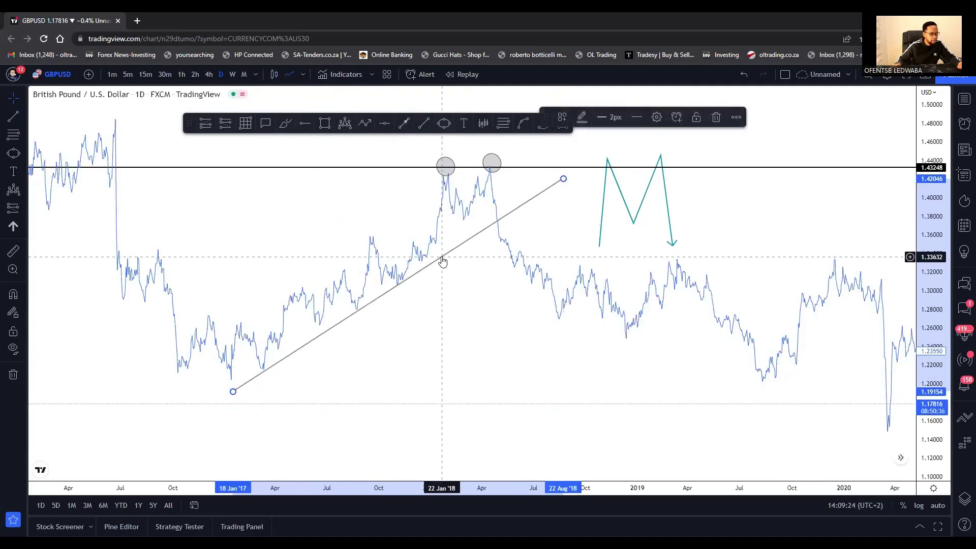
- Duplicate the trend line along the highs as the channel's upper boundary, ending 10 May 2018 at 1.46471, and return to candlesticks
drag(442, 261, 375, 203)
drag(540, 150, 499, 146)
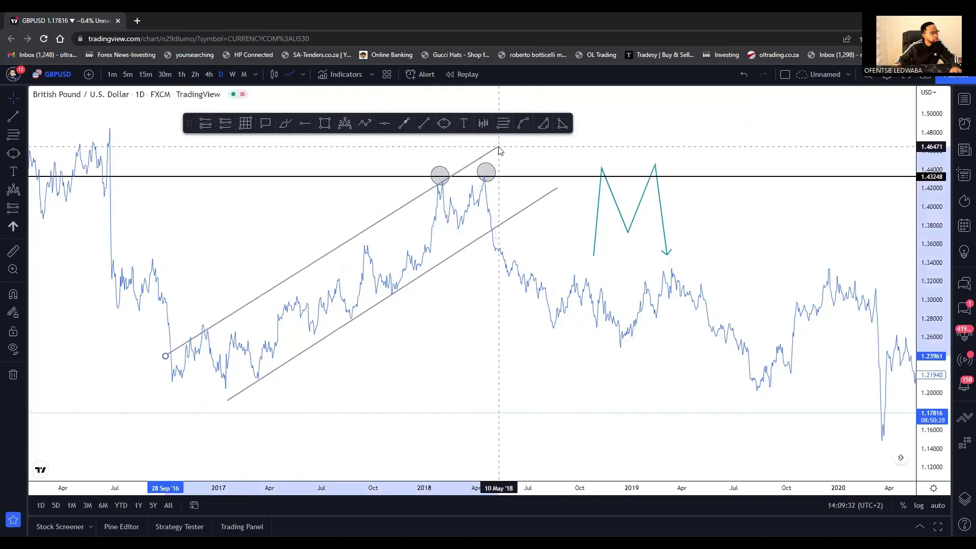
drag(166, 356, 160, 357)
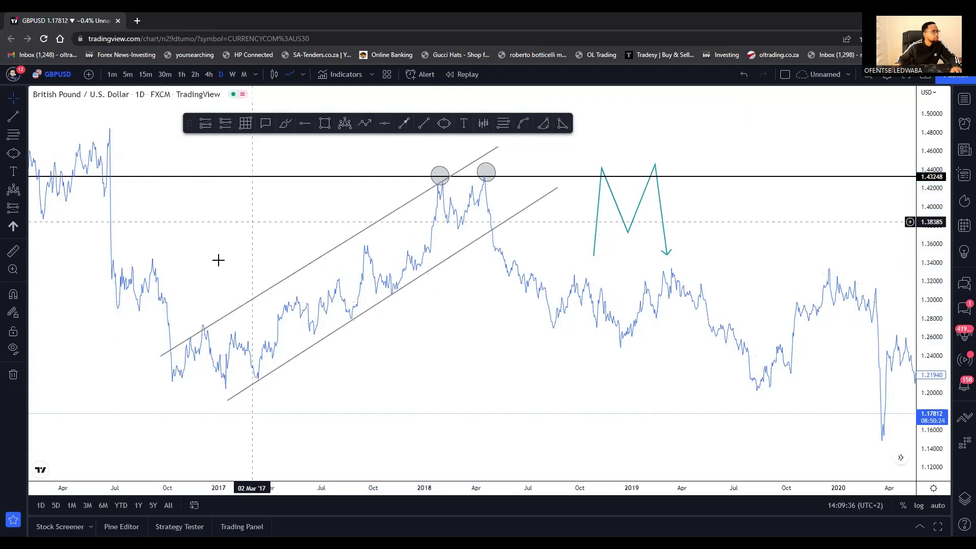
click(274, 74)
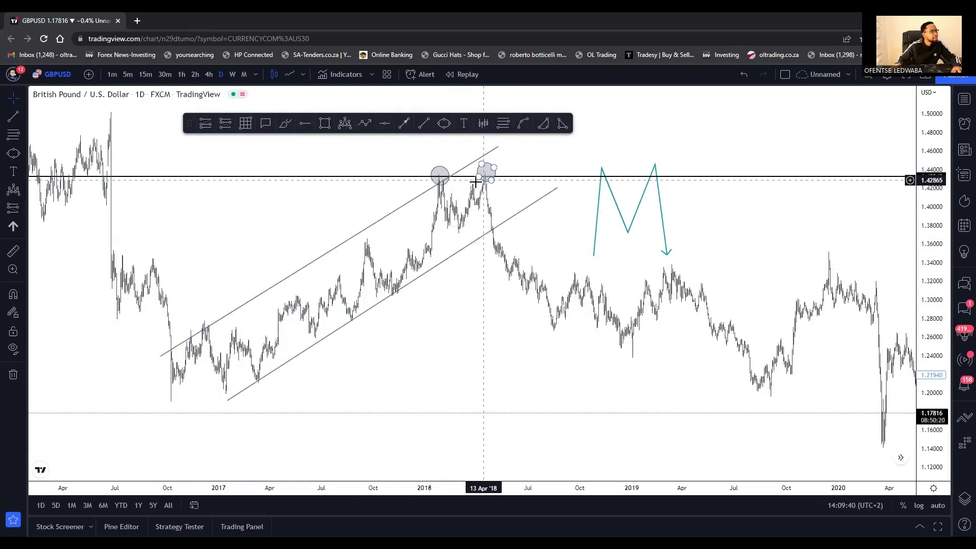
click(361, 231)
click(382, 181)
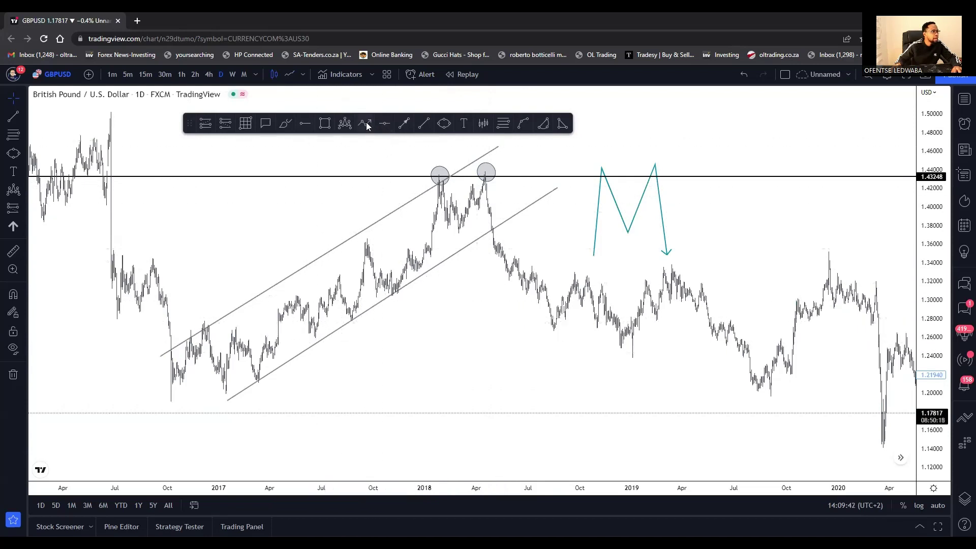
- Trace a zigzag path along the rising channel's swing highs and lows, from the January 2017 low to the November 2017 low
click(365, 123)
click(224, 401)
click(236, 319)
click(258, 386)
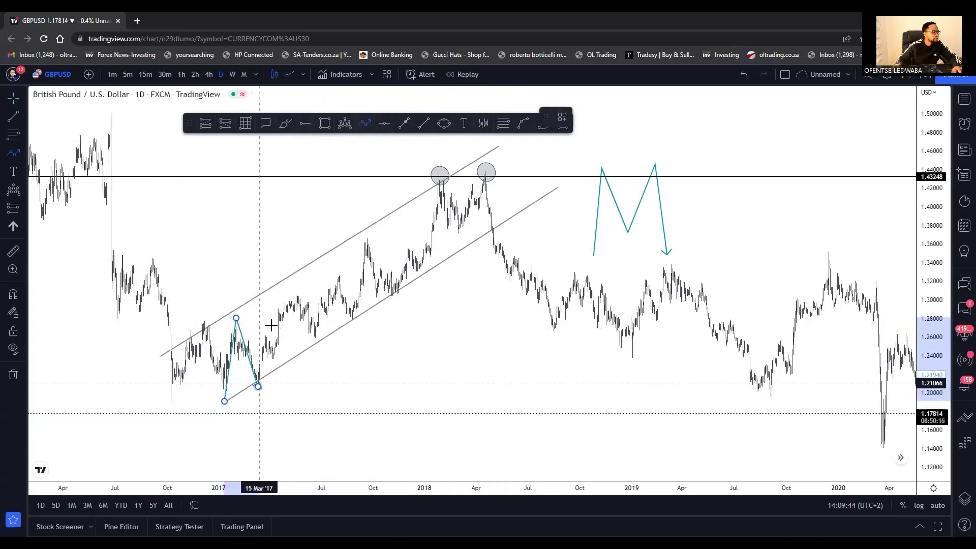
click(293, 291)
click(317, 339)
click(338, 272)
click(355, 321)
click(362, 237)
click(401, 298)
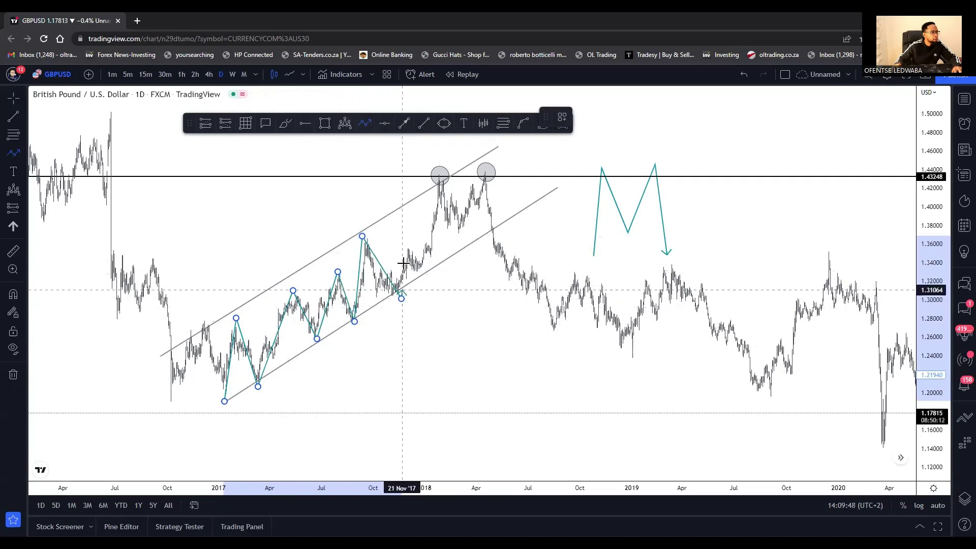
- Extend the path through both circled 2018 peaks and the low between them, ending below the channel at about 1.345 in May 2018
click(419, 267)
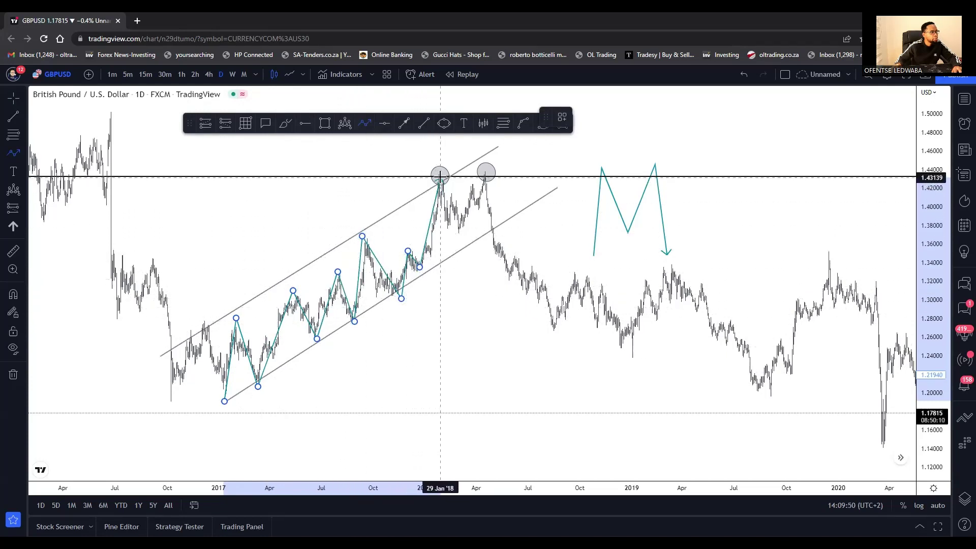
click(459, 229)
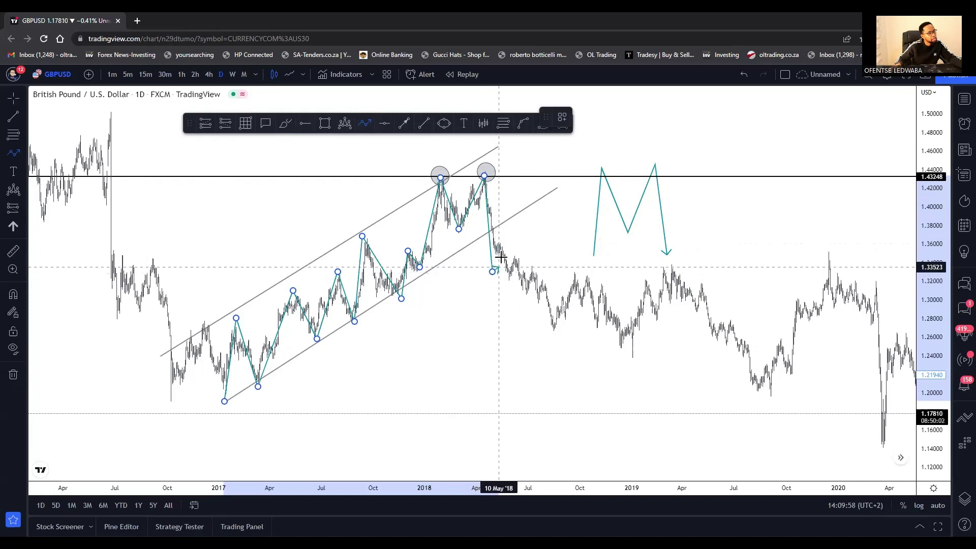
key(Escape)
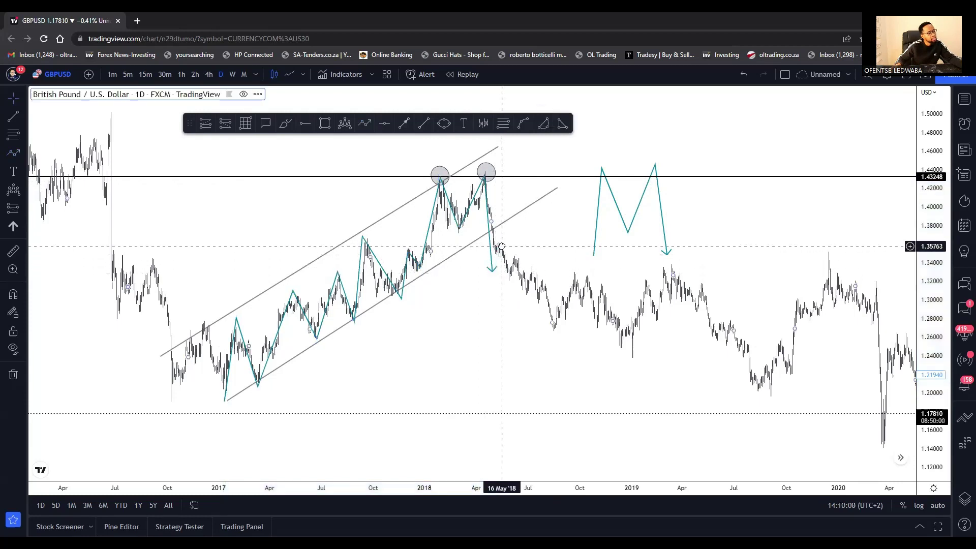
click(496, 269)
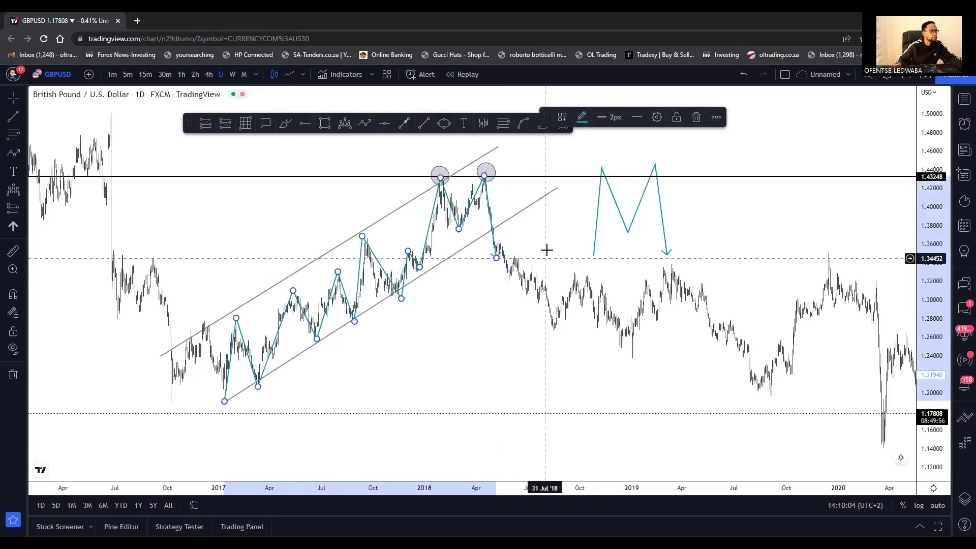
- Draw a horizontal neckline at 1.37347 under the low between the two 2018 peaks
drag(545, 251, 500, 319)
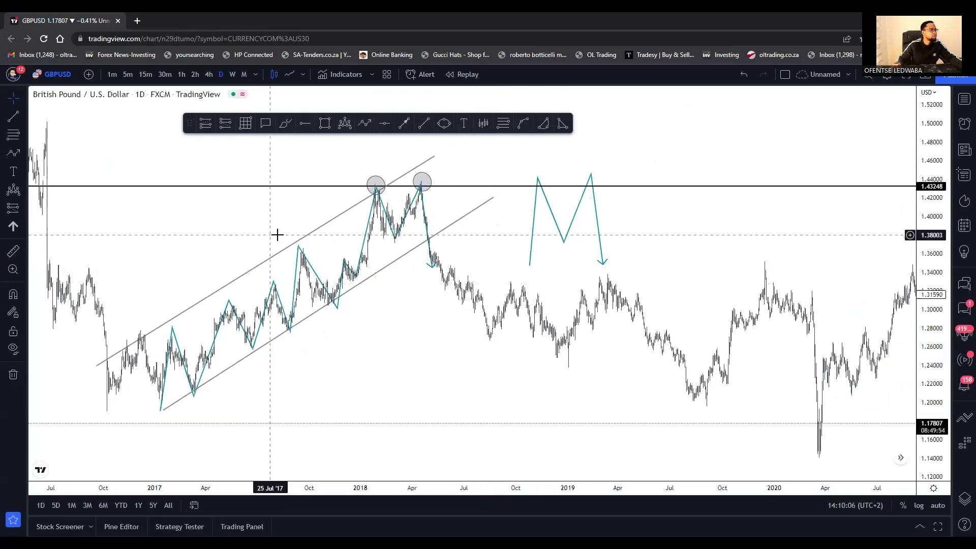
scroll(335, 246, down, 3)
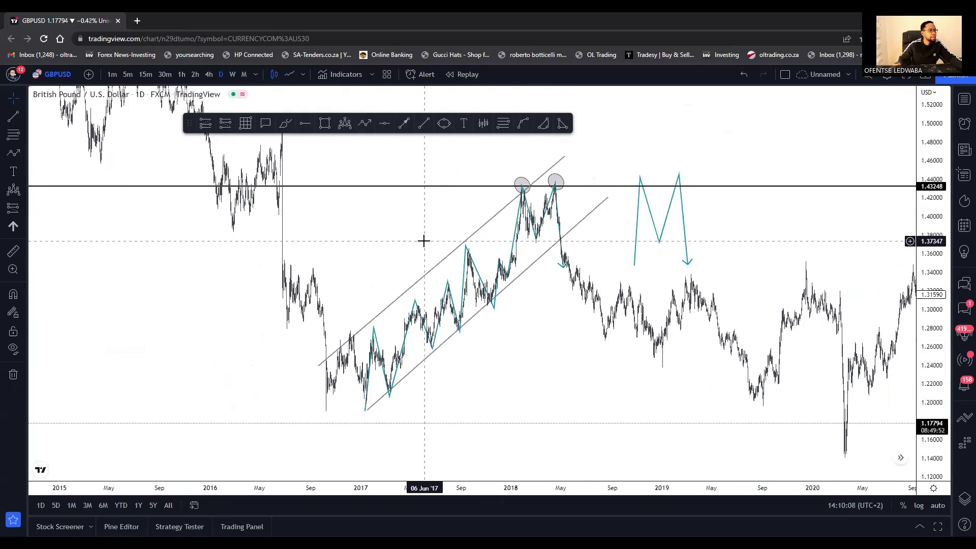
key(alt+h)
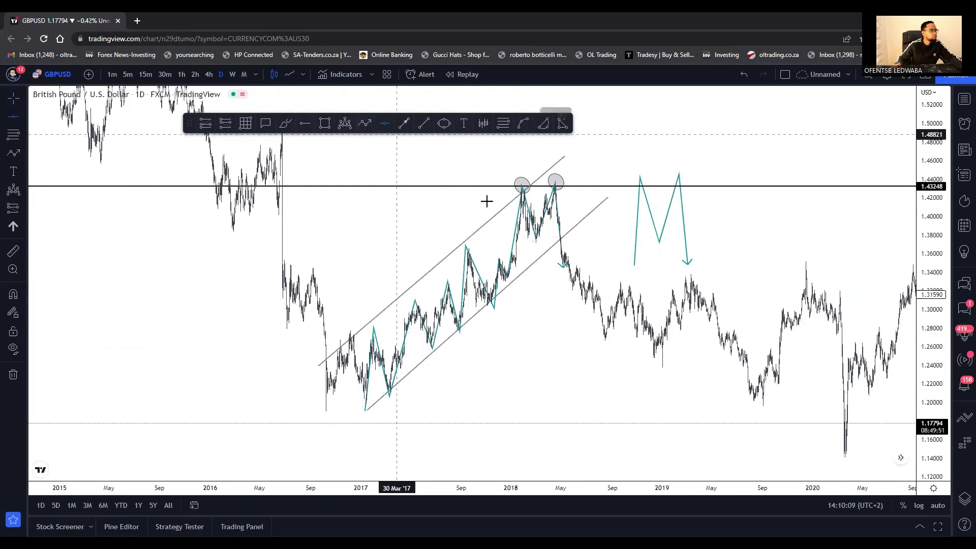
click(530, 242)
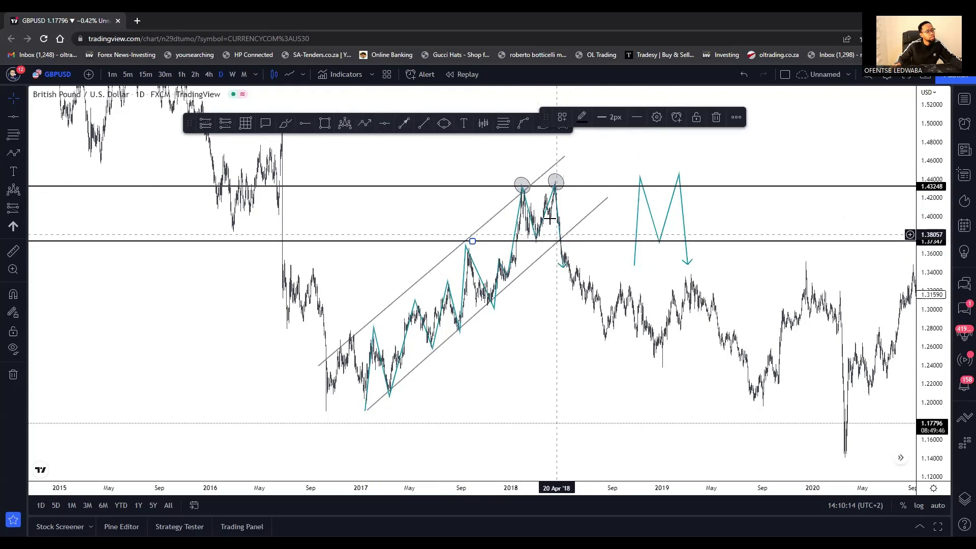
- Remove all drawings from the GBPUSD chart
scroll(726, 337, up, 2)
drag(666, 307, 348, 256)
right_click(492, 245)
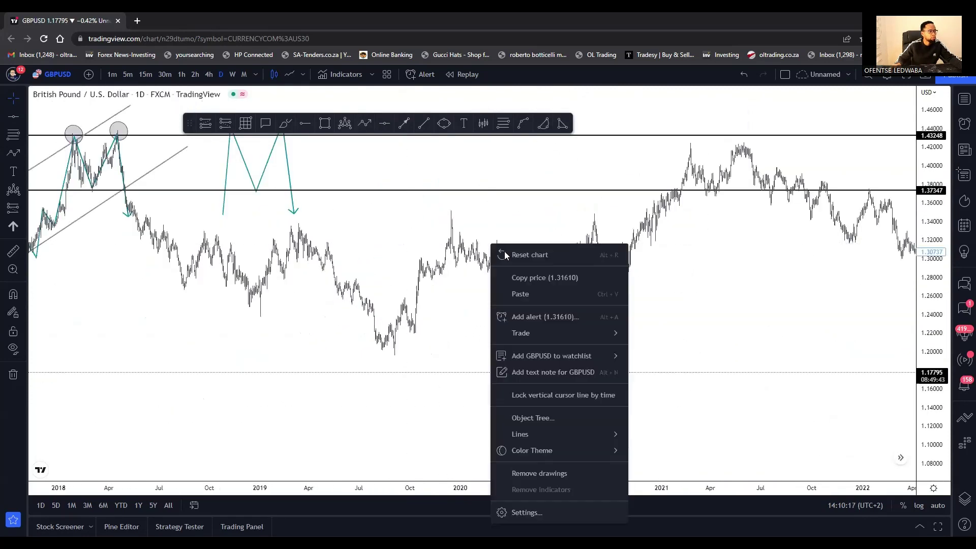
click(557, 475)
- Draw a falling trend line above the 2022 highs, from about 1.38 in early 2022 down to about 1.165
drag(673, 411, 392, 392)
drag(844, 278, 638, 263)
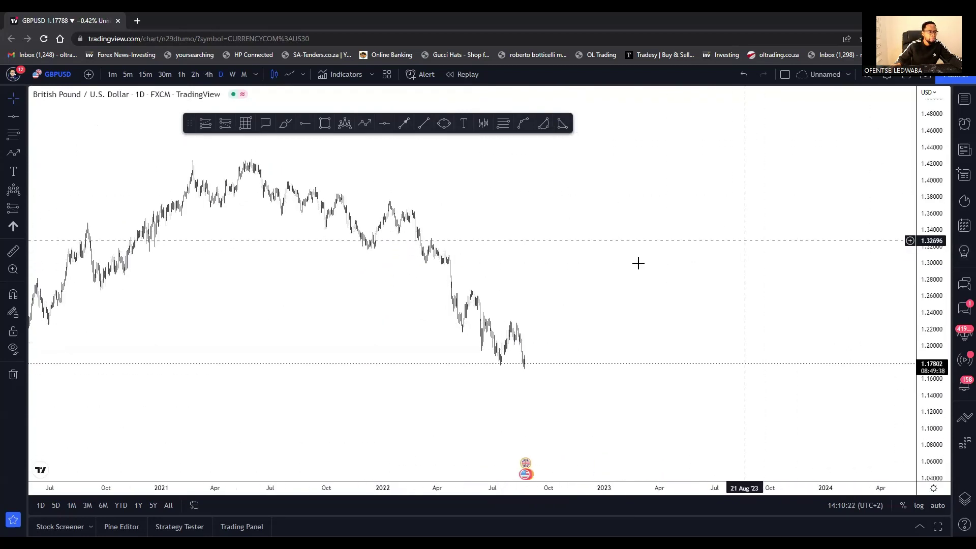
drag(520, 200, 433, 149)
scroll(397, 149, down, 3)
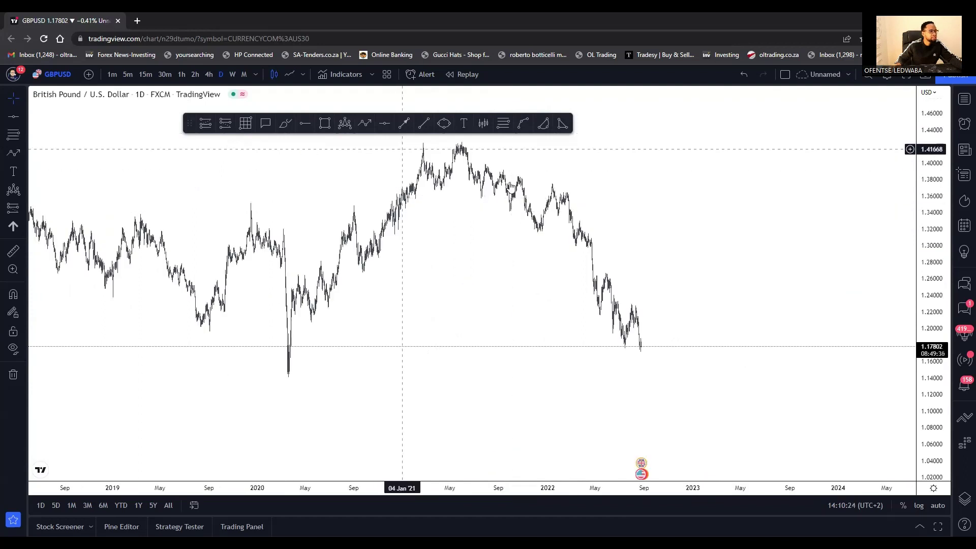
drag(646, 254, 579, 262)
click(424, 123)
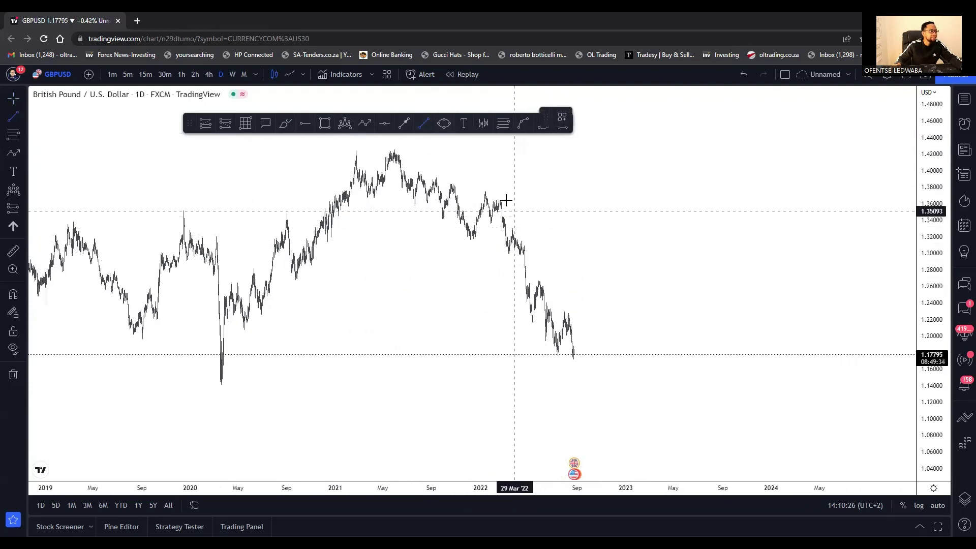
click(605, 366)
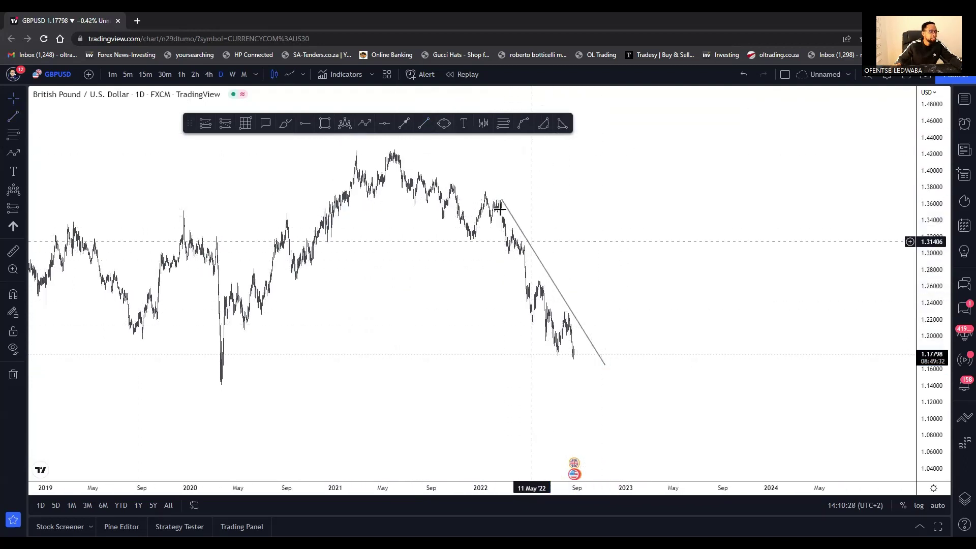
drag(501, 199, 494, 192)
click(542, 184)
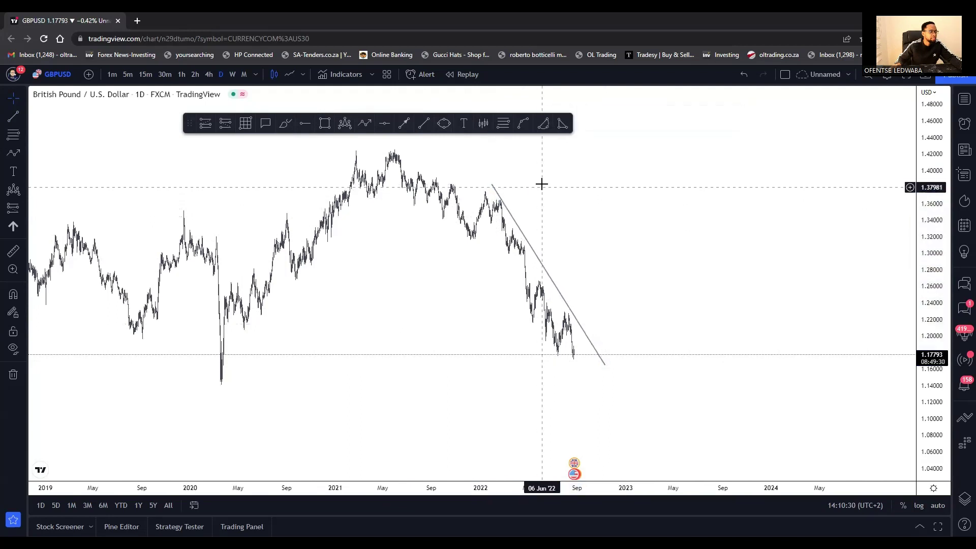
- Draw horizontal lines at 1.42405 across the 2021 peaks and at 1.14324 by the 2020 low
scroll(530, 186, down, 5)
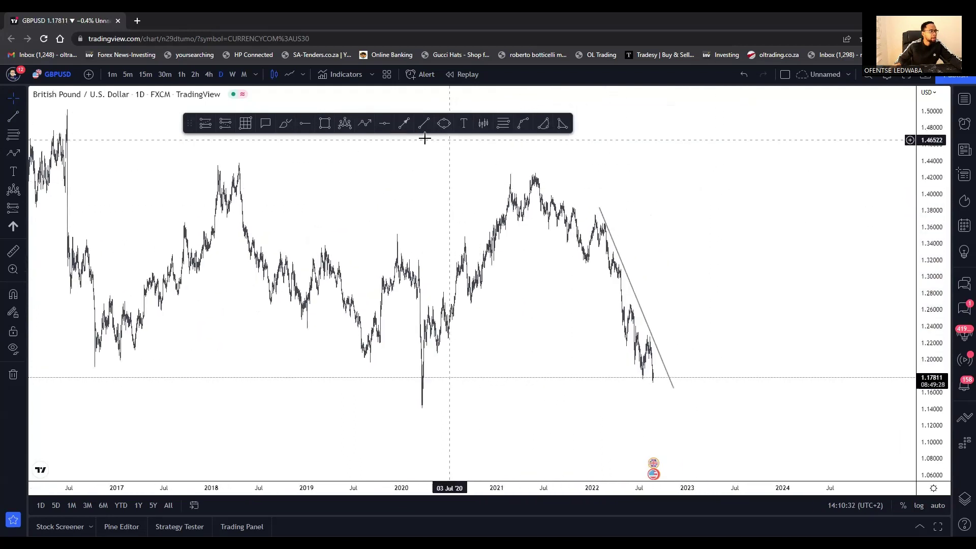
click(385, 124)
click(470, 174)
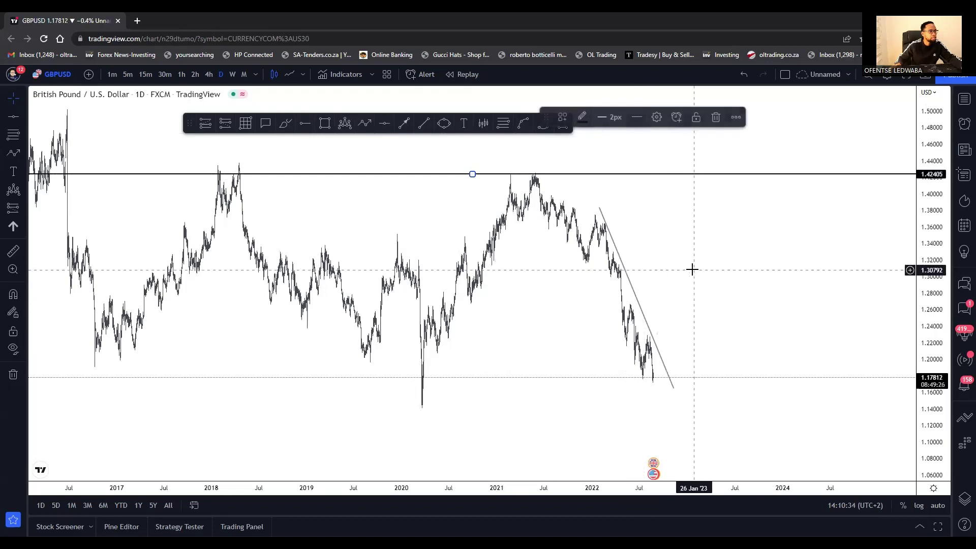
drag(517, 193, 449, 181)
click(384, 124)
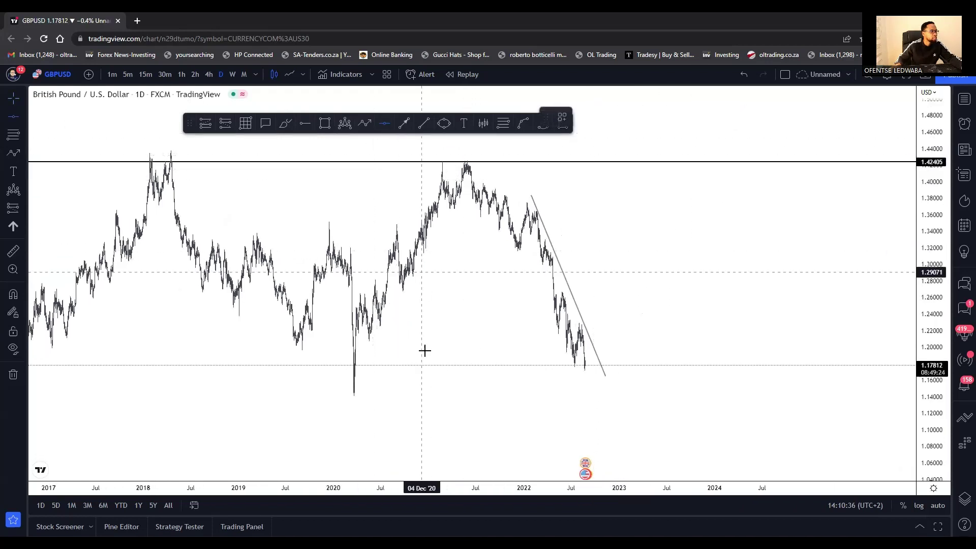
click(425, 393)
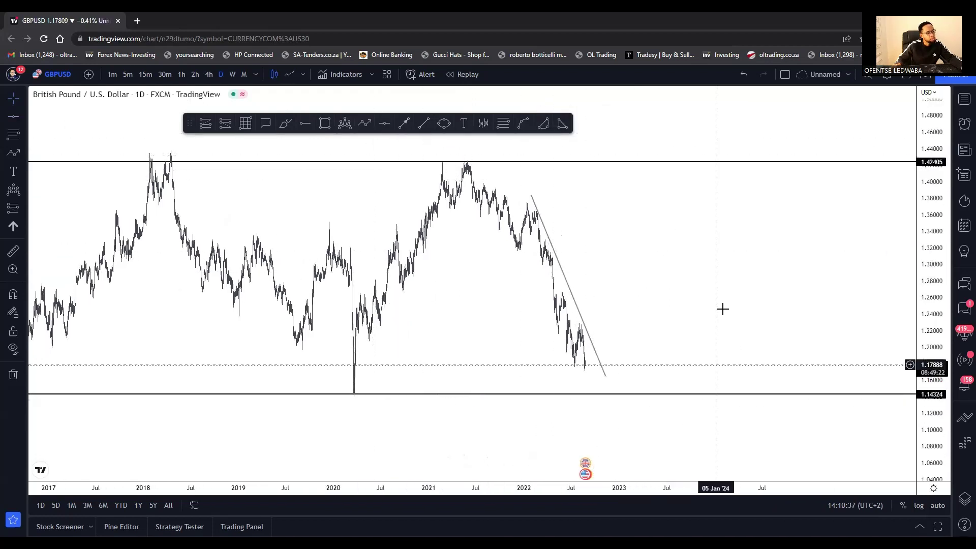
drag(573, 392, 590, 379)
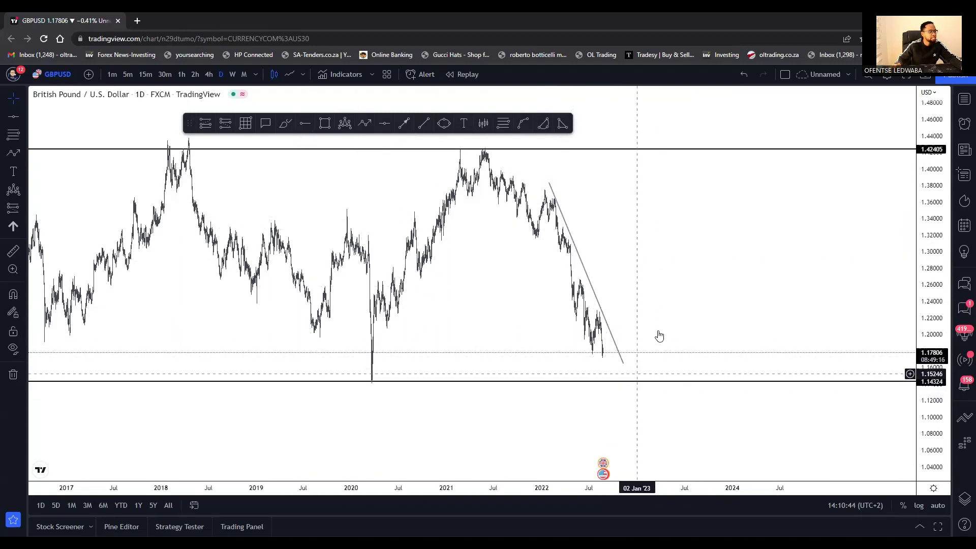
- Adjust the falling trend line to start on 19 Jan 2022 at 1.38841 and end at about 1.15, touching the recent highs
scroll(658, 338, down, 2)
scroll(671, 325, up, 3)
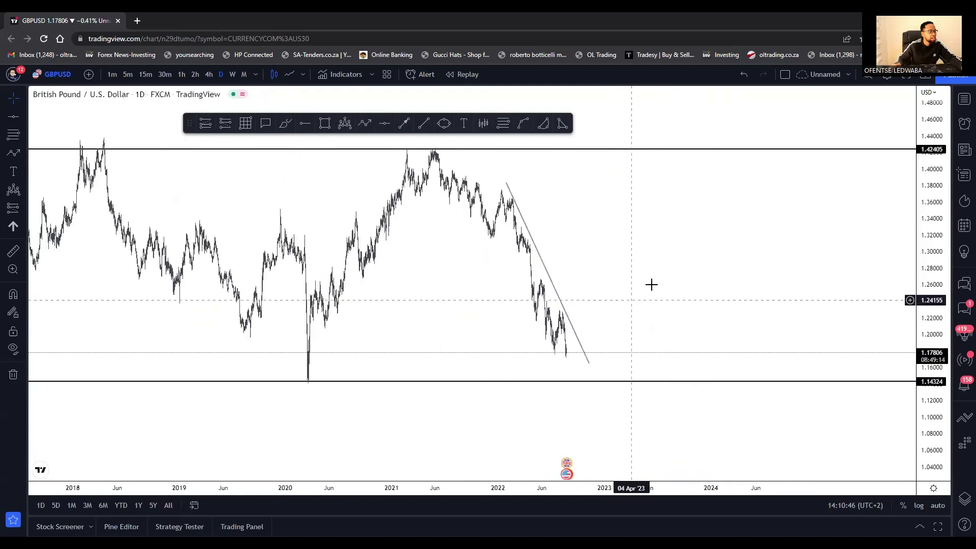
drag(651, 285, 649, 256)
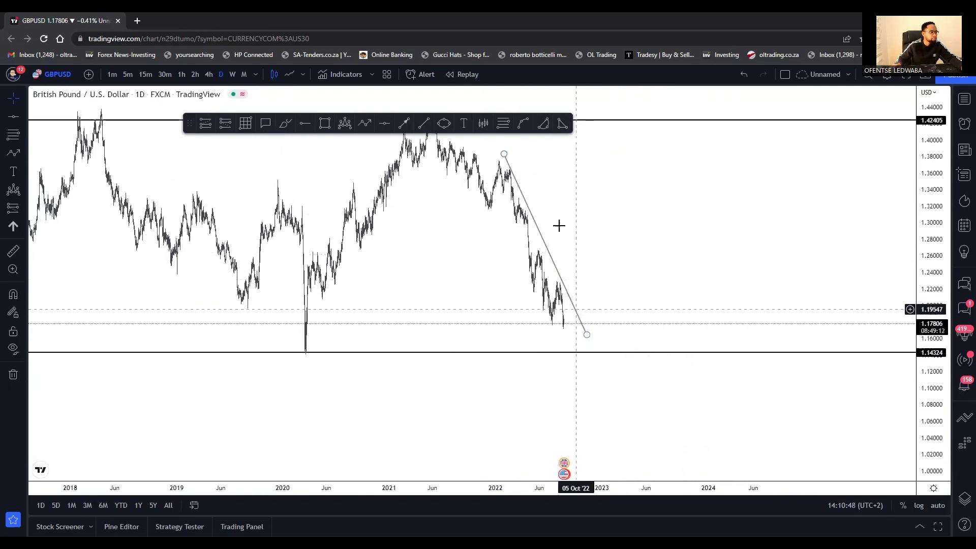
click(577, 304)
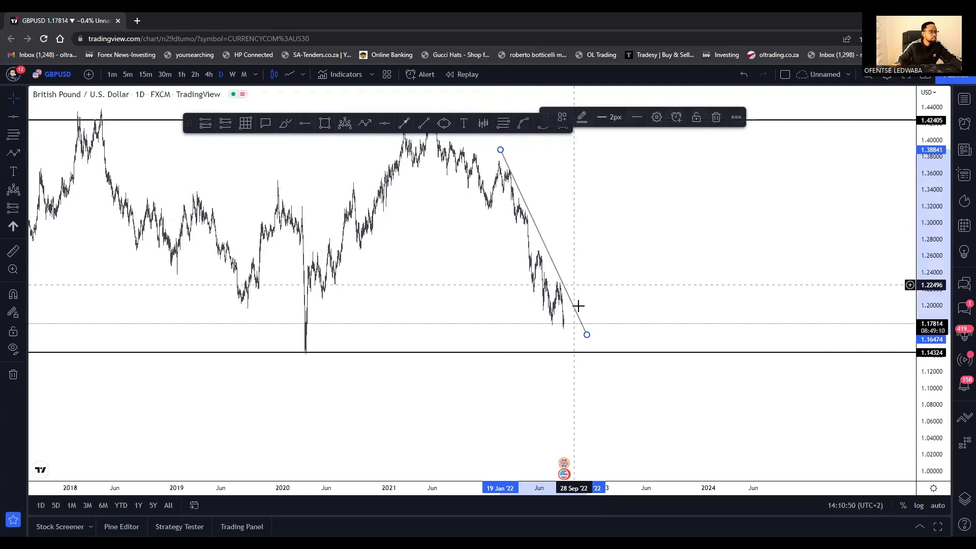
drag(587, 337, 590, 347)
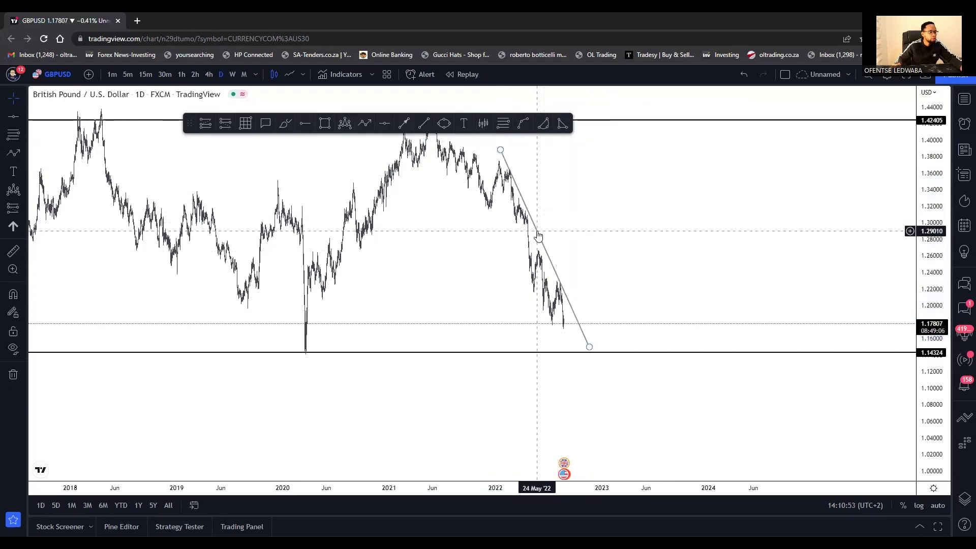
- Duplicate the falling trend line below the lows as the channel's lower boundary, and fit both boundaries to the price in line-chart view
drag(539, 237, 508, 268)
click(607, 230)
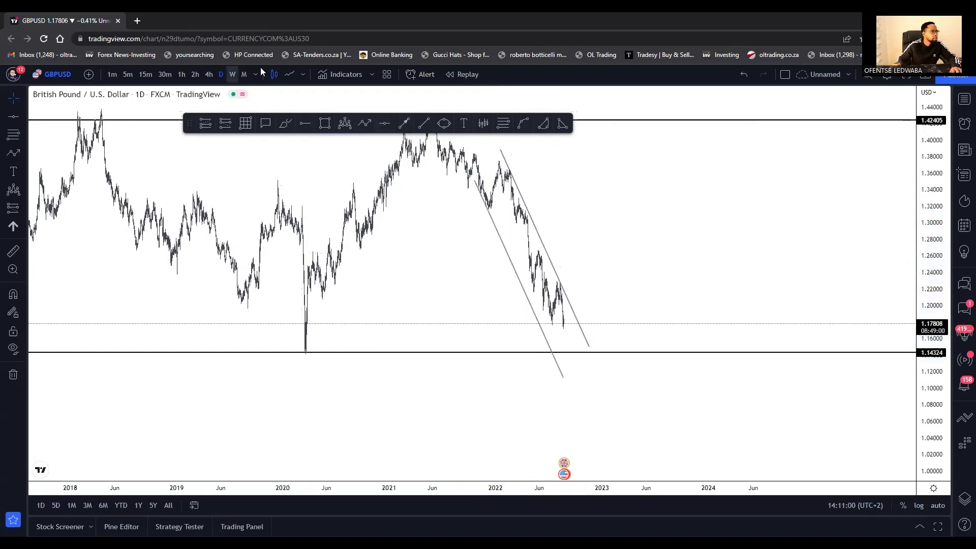
click(291, 76)
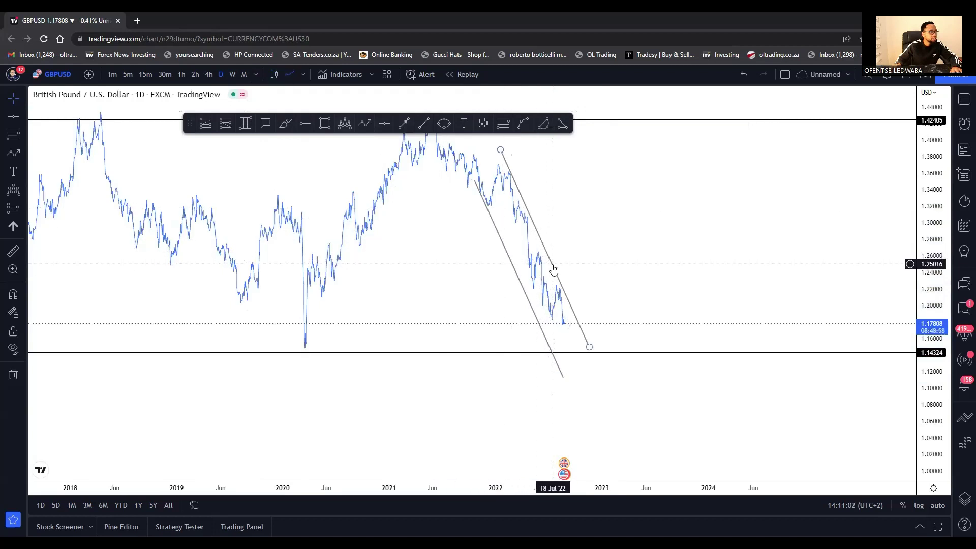
drag(553, 264, 551, 268)
click(496, 246)
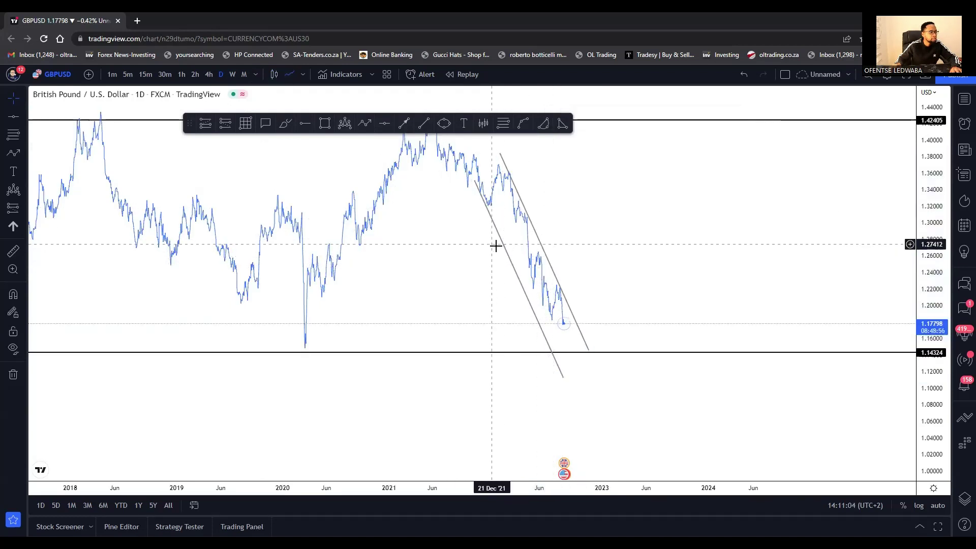
drag(508, 259, 506, 251)
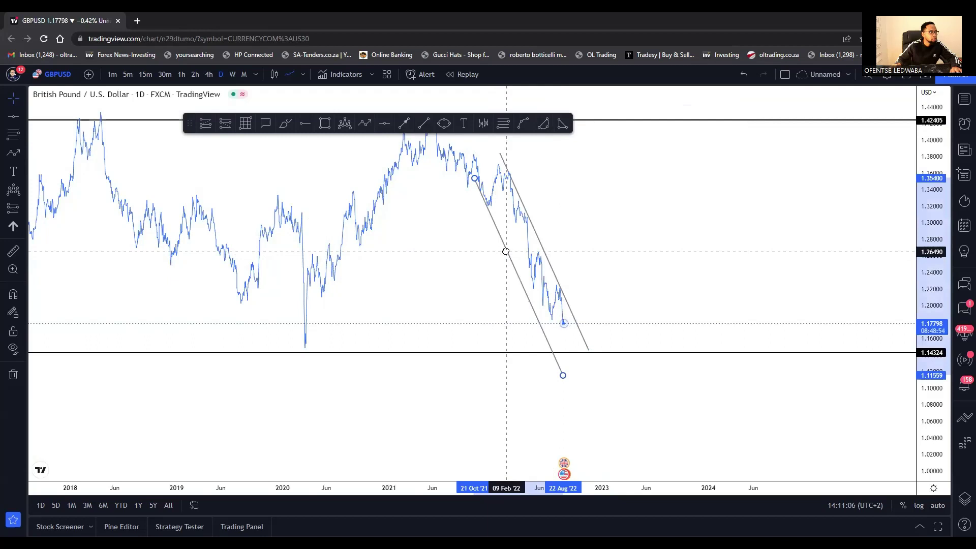
click(617, 216)
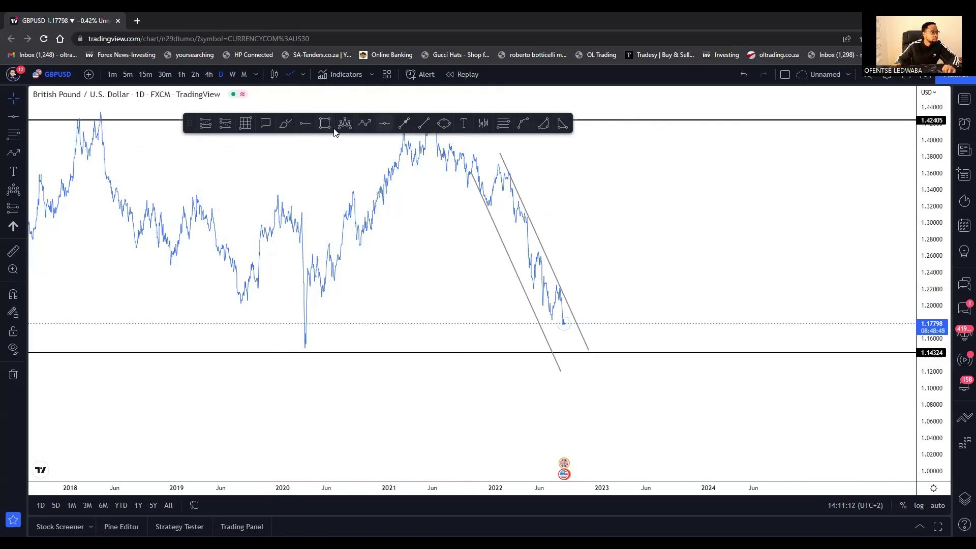
- Draw a horizontal ray at 1.22066 from the mid-2022 low across the following high
click(305, 124)
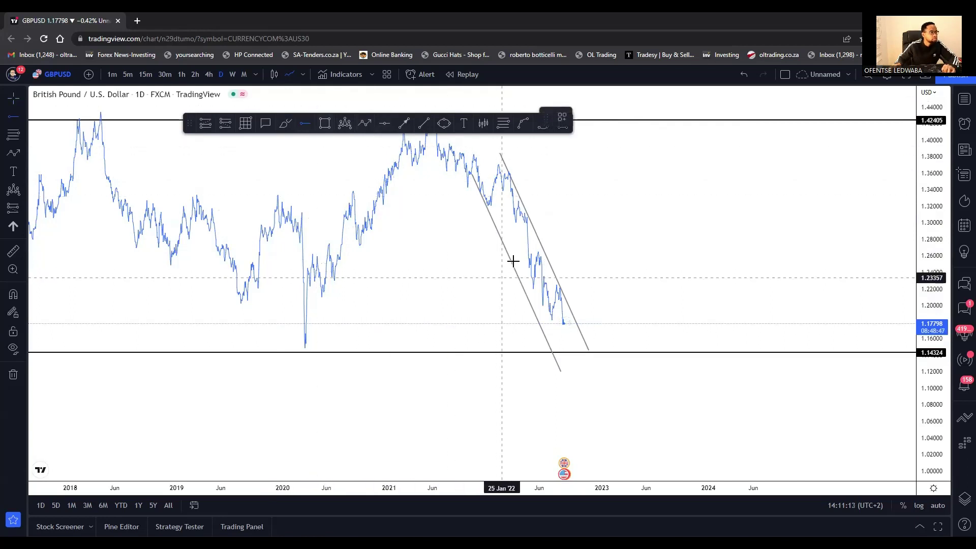
click(528, 286)
click(525, 289)
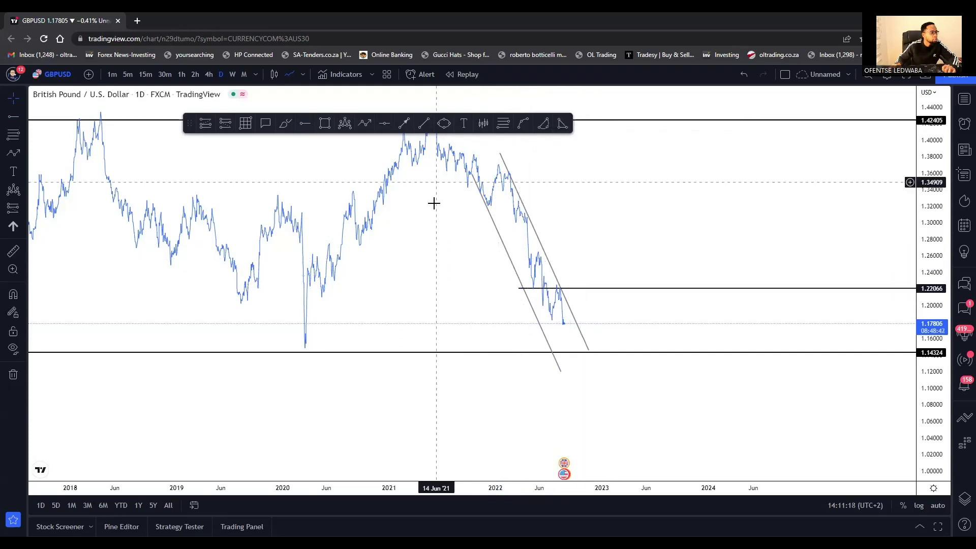
drag(640, 305, 739, 279)
scroll(743, 280, up, 4)
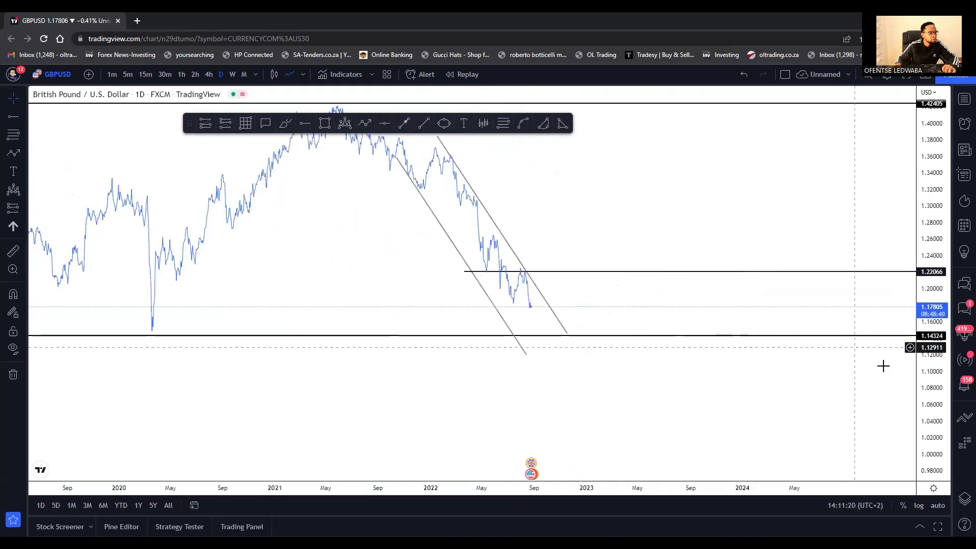
drag(930, 367, 931, 257)
scroll(580, 304, up, 4)
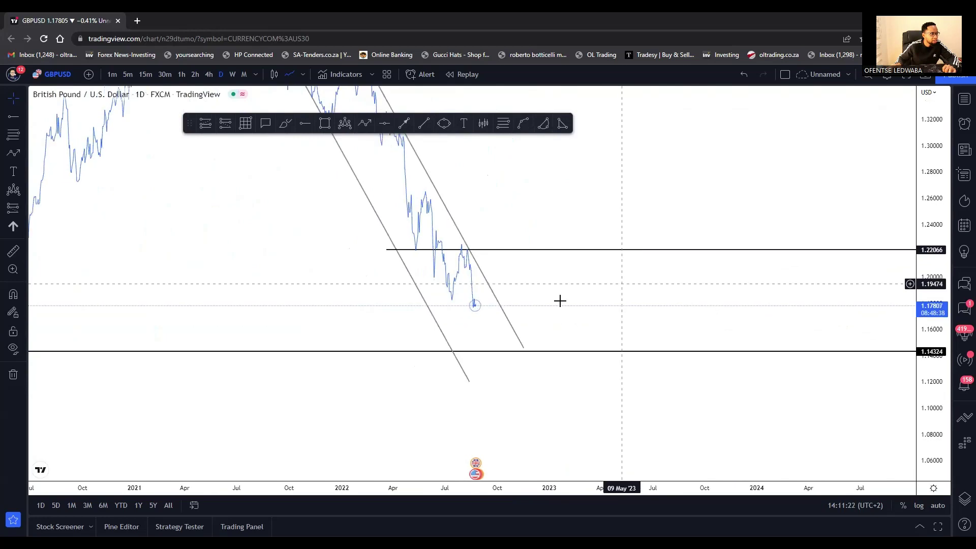
drag(691, 185, 621, 128)
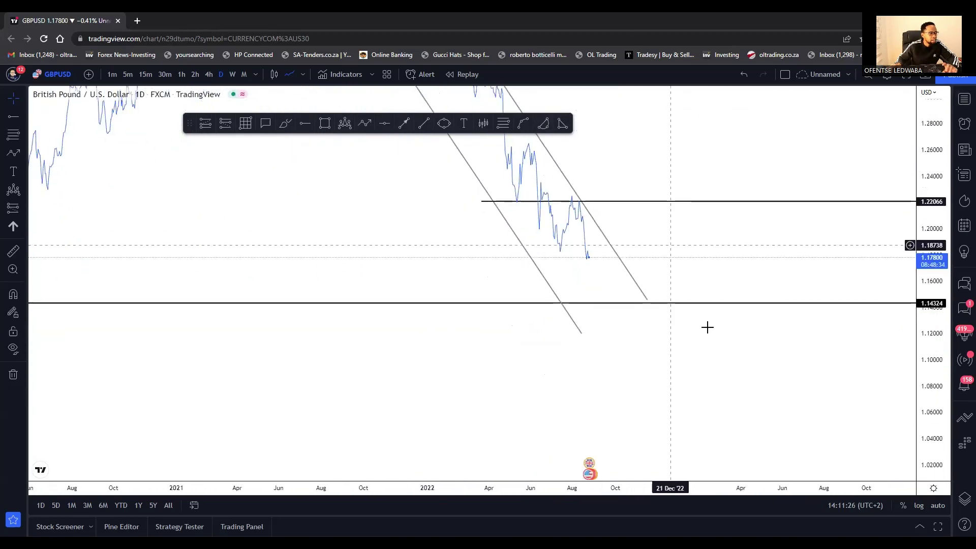
- Draw a horizontal ray at 1.18308 from 3 May 2022 across the July 2022 low
drag(942, 231, 941, 265)
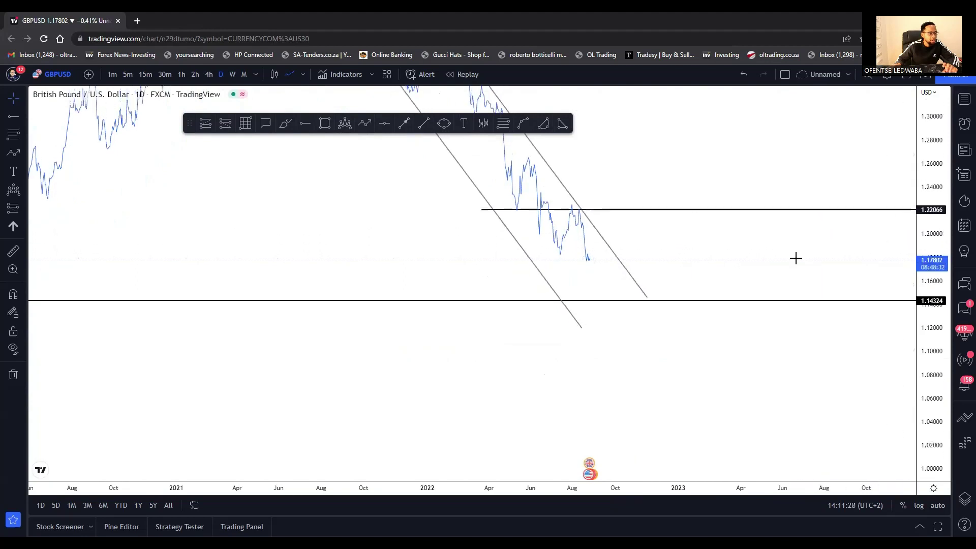
drag(796, 257, 765, 258)
click(305, 124)
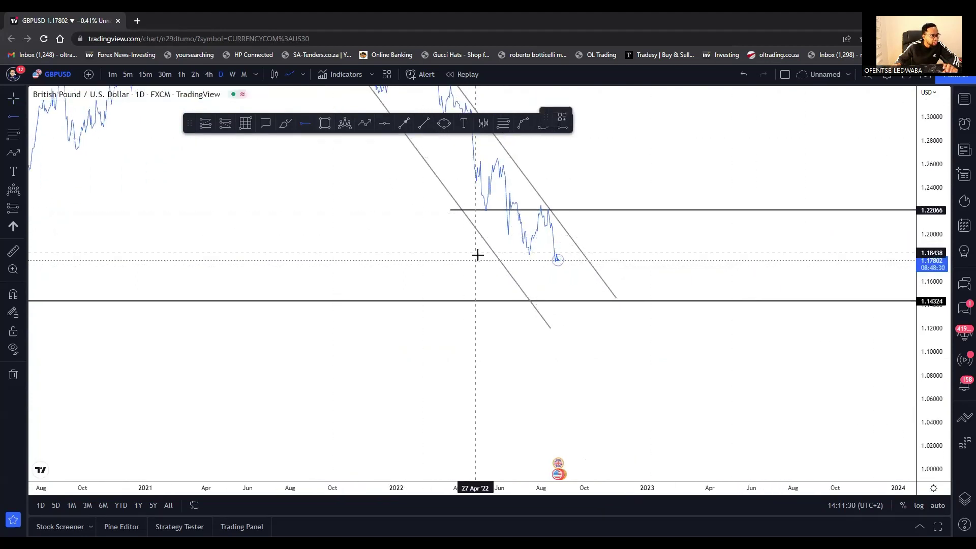
click(479, 255)
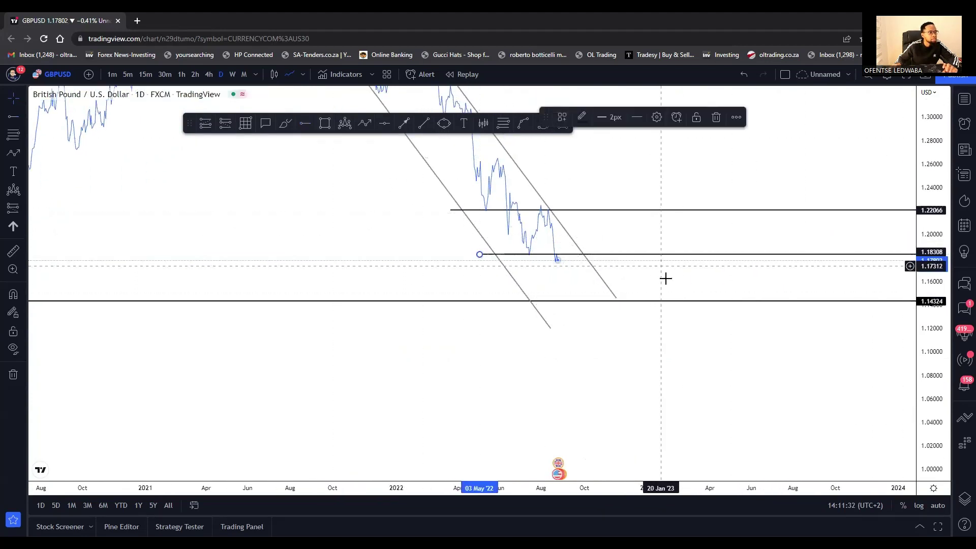
- Examine in close-up how the August 2022 price breaks and retests the 1.18308 level
scroll(701, 285, up, 4)
drag(524, 278, 807, 296)
scroll(778, 296, up, 5)
scroll(534, 287, up, 1)
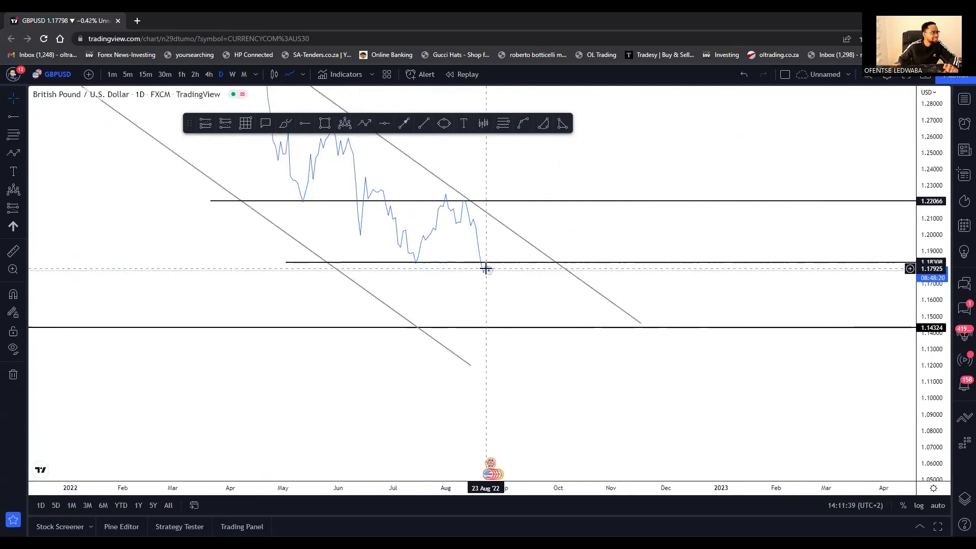
scroll(667, 302, up, 4)
drag(639, 291, 831, 324)
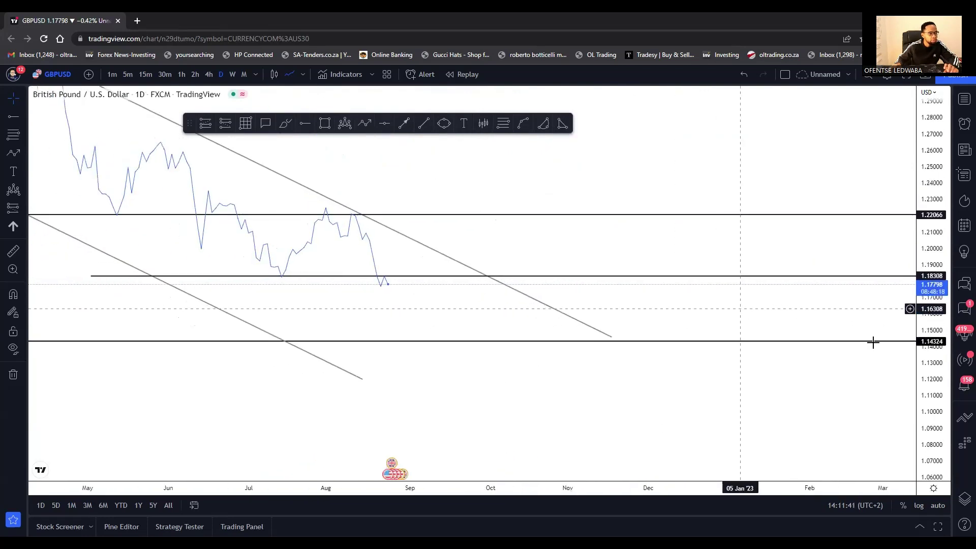
drag(933, 371, 933, 112)
scroll(572, 317, up, 3)
drag(638, 346, 813, 204)
drag(511, 253, 585, 313)
scroll(579, 267, up, 2)
scroll(578, 265, up, 1)
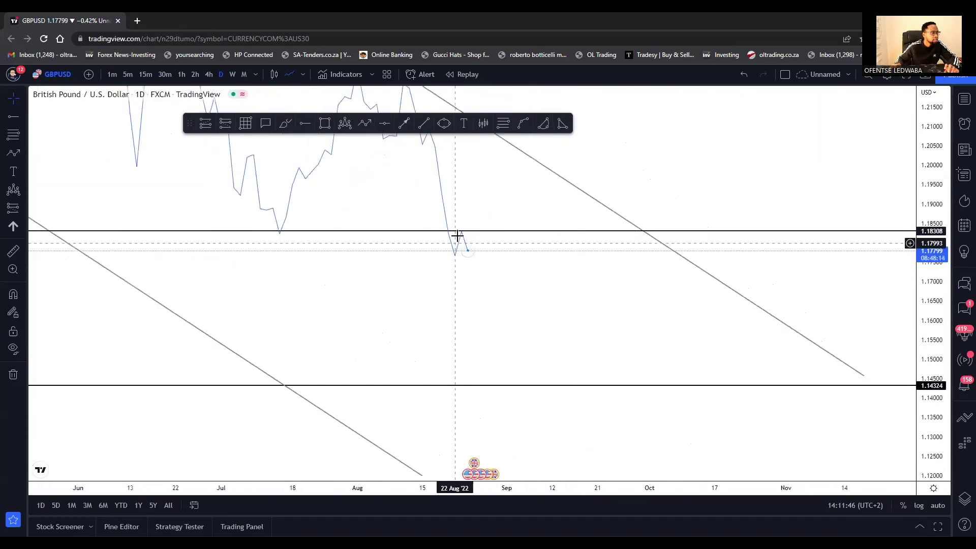
- Compare the candlestick and line views of the late-August break at the 1.18308 level, finishing with candlesticks
click(273, 75)
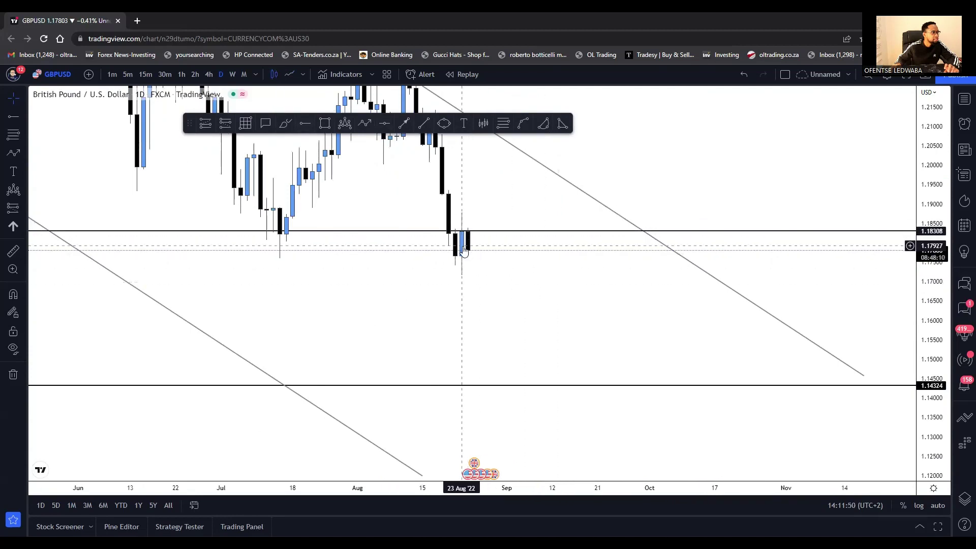
click(289, 75)
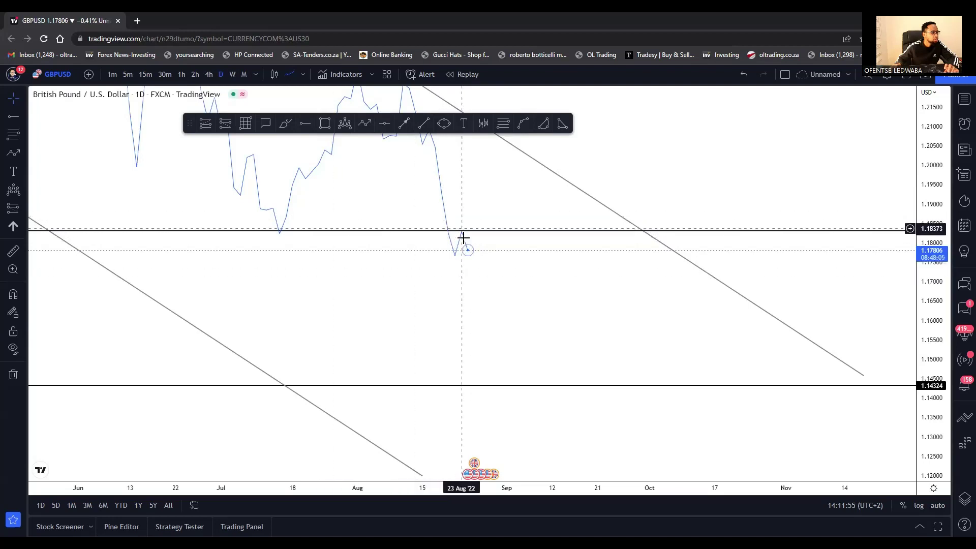
click(274, 75)
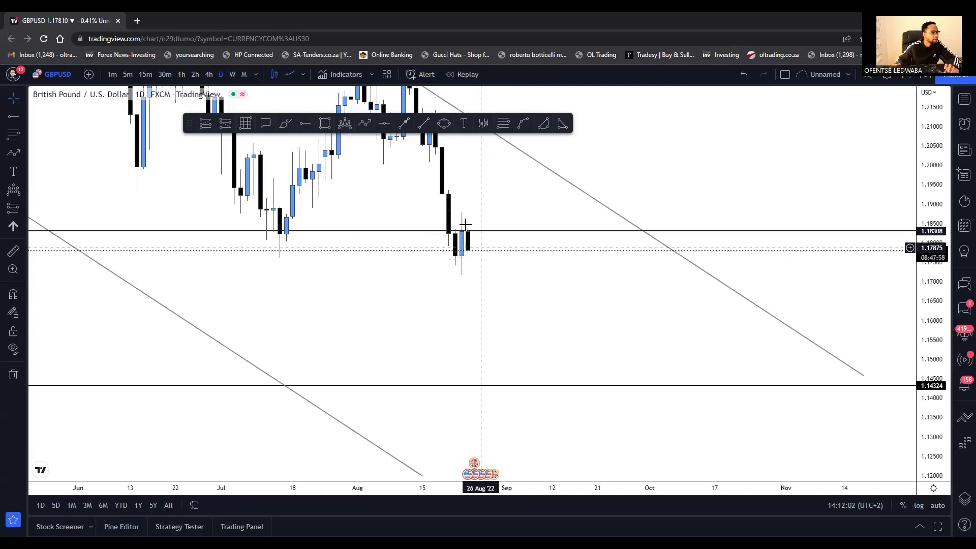
scroll(458, 218, down, 5)
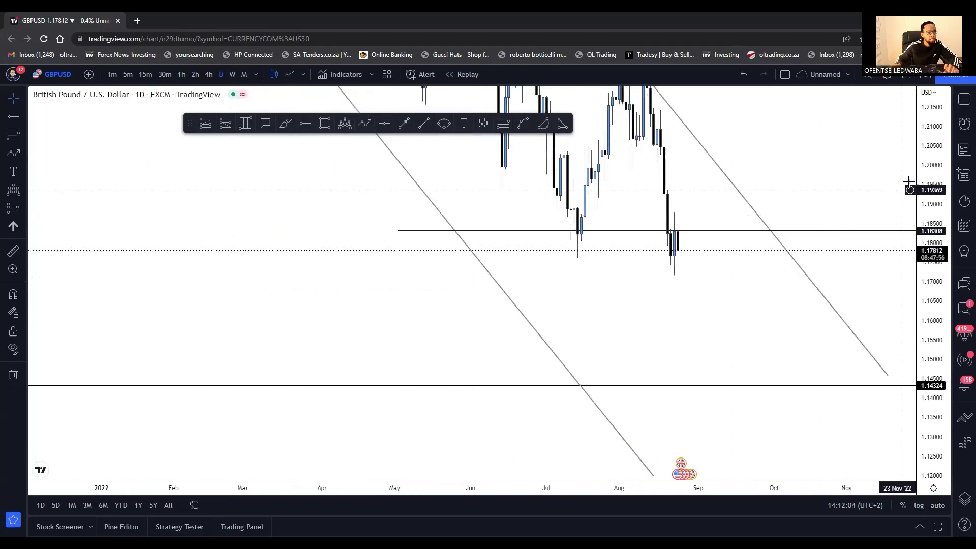
drag(930, 182, 928, 341)
drag(736, 314, 661, 320)
scroll(526, 281, up, 2)
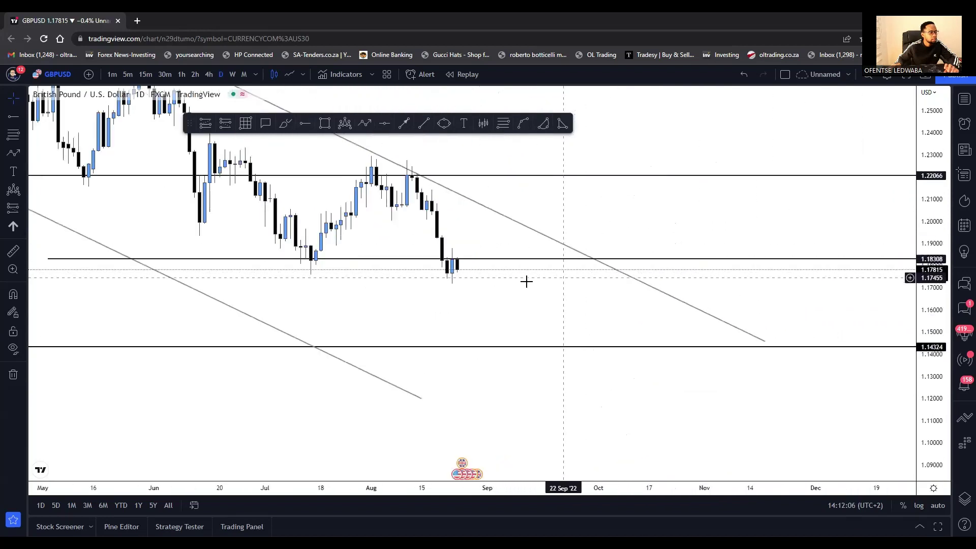
scroll(473, 286, up, 2)
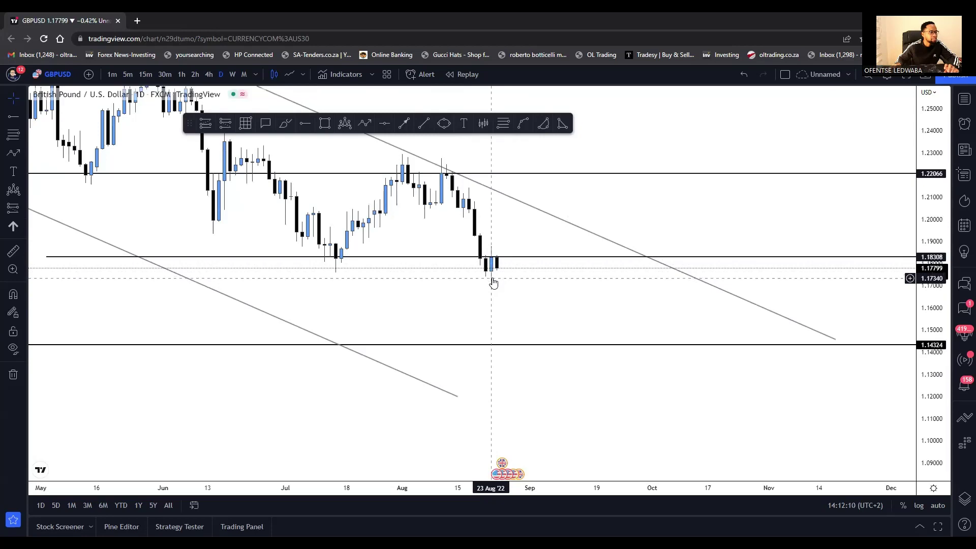
- Switch the chart to the 4-hour timeframe and display the price as a line
click(208, 74)
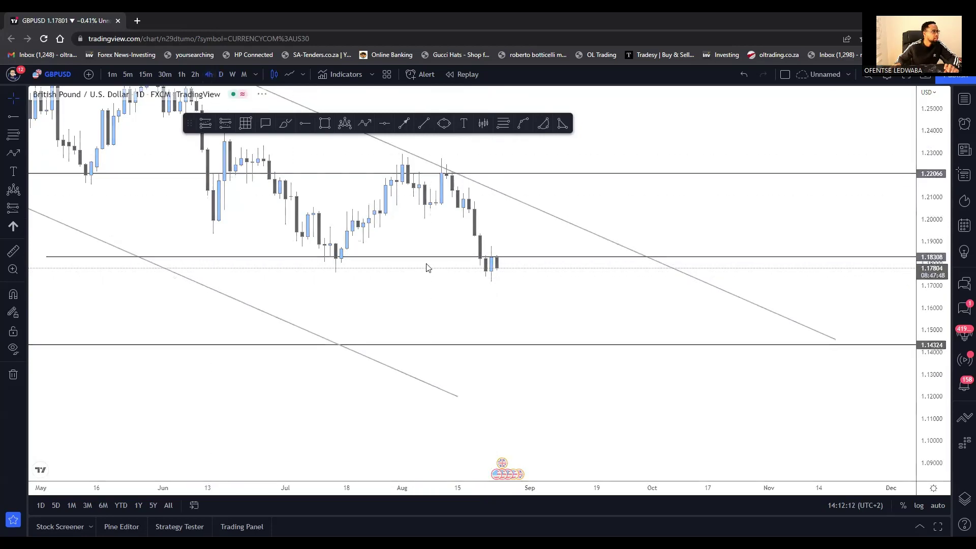
scroll(453, 271, down, 7)
drag(694, 275, 570, 290)
scroll(564, 293, up, 4)
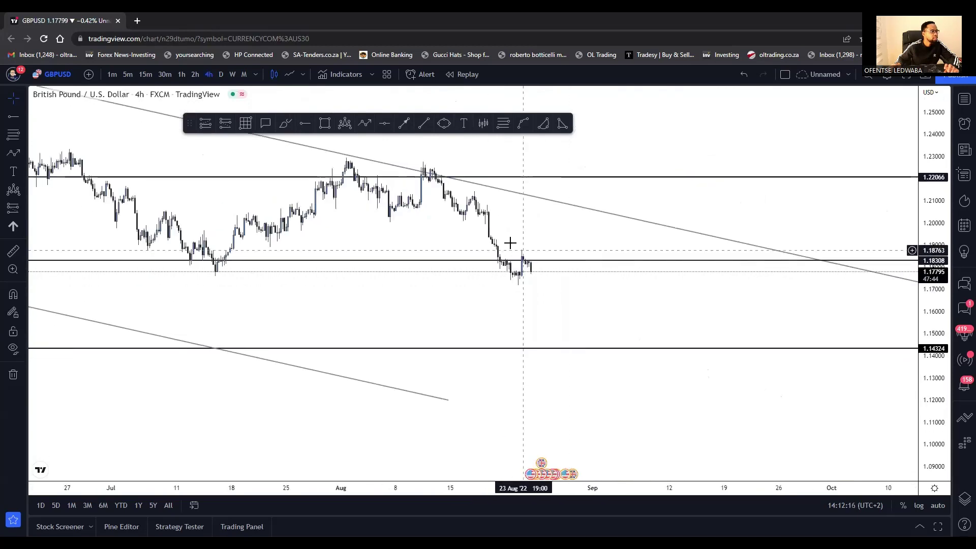
scroll(493, 244, down, 3)
click(291, 74)
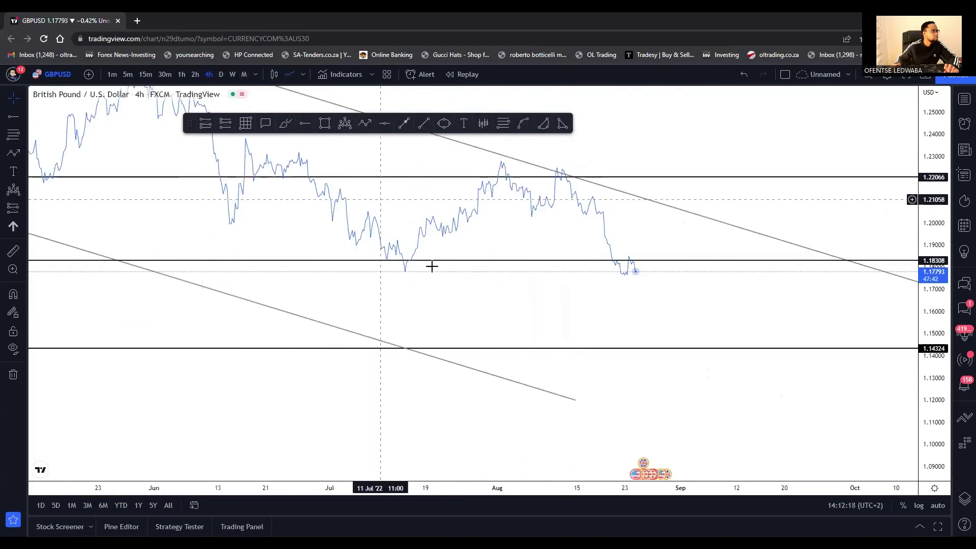
- Move the start of the ray at the July low to 19 May 2022 at 1.18281
scroll(419, 283, down, 3)
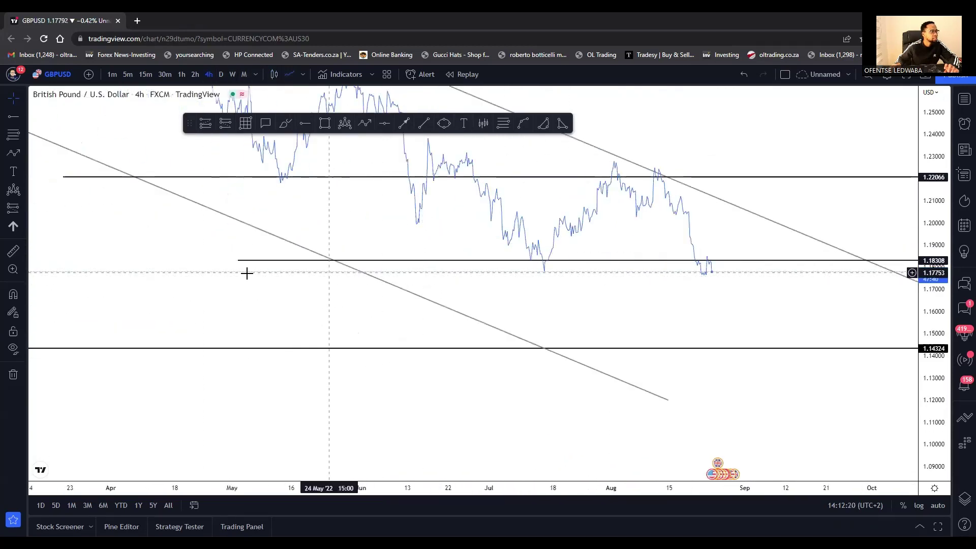
drag(240, 261, 311, 264)
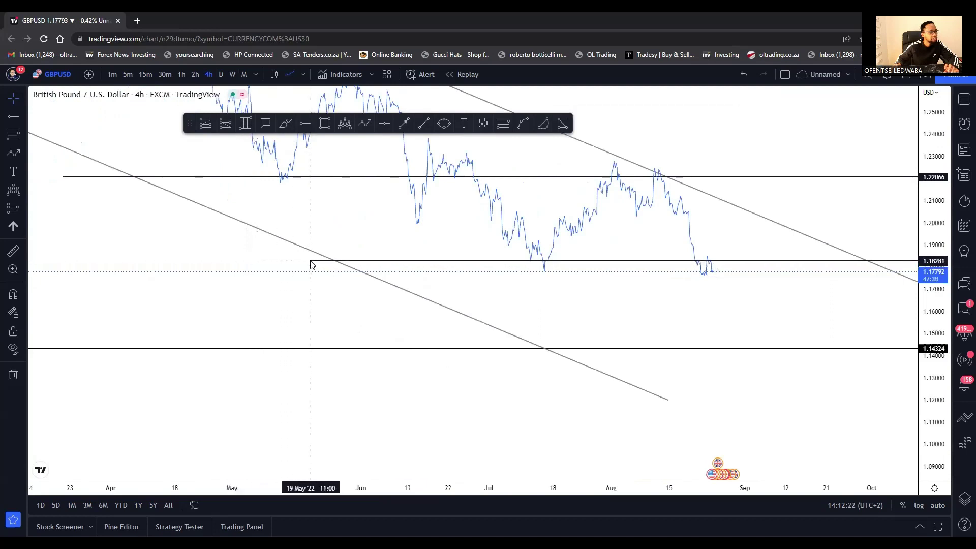
click(513, 286)
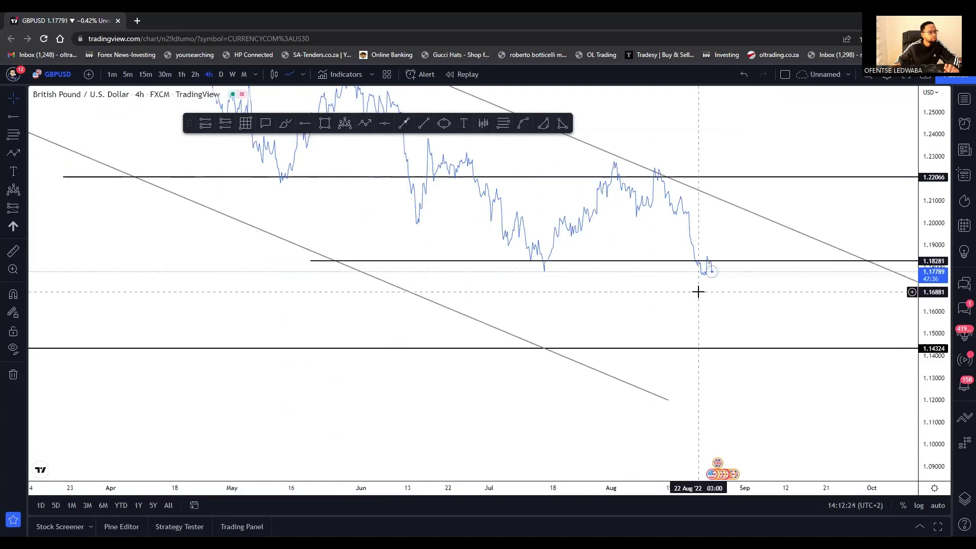
- Draw a rectangle zone around the 1.18281 ray from 25 May to 7 Oct 2022, between 1.18488 and about 1.18075
click(329, 124)
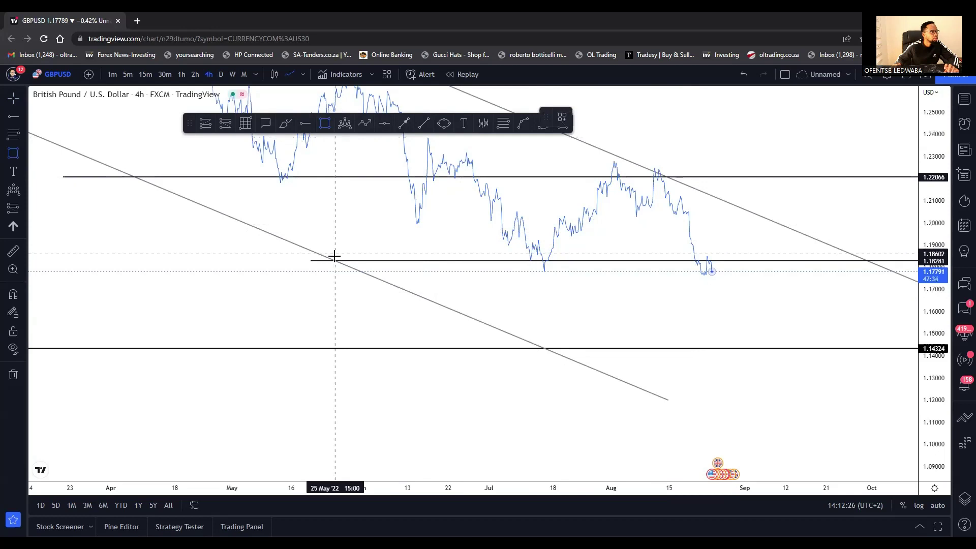
click(335, 257)
click(796, 251)
drag(797, 254, 896, 263)
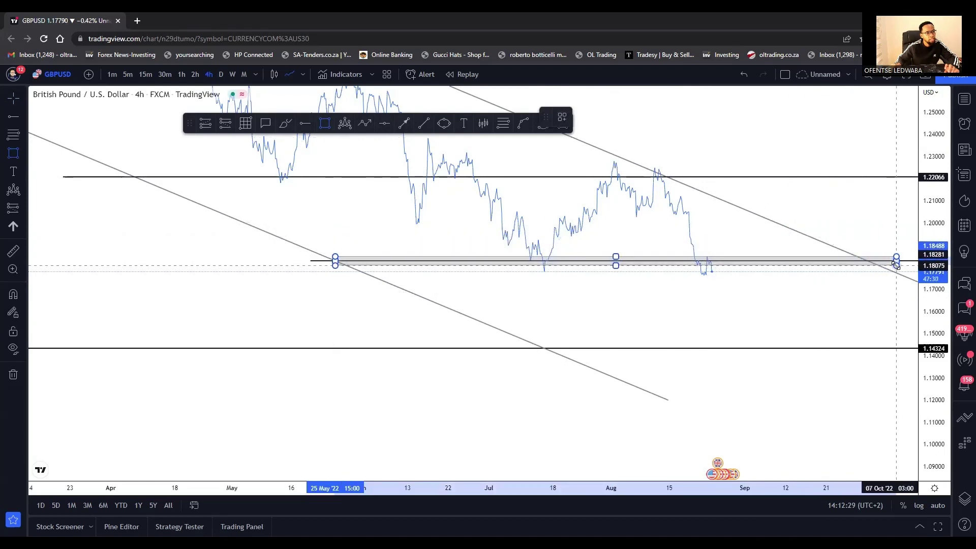
click(843, 299)
- Draw a downward arrow from 30 Aug 2022 at 1.17891 to 9 Sep 2022 at 1.14632, just above the 1.14324 line
drag(727, 320, 551, 307)
scroll(458, 350, down, 4)
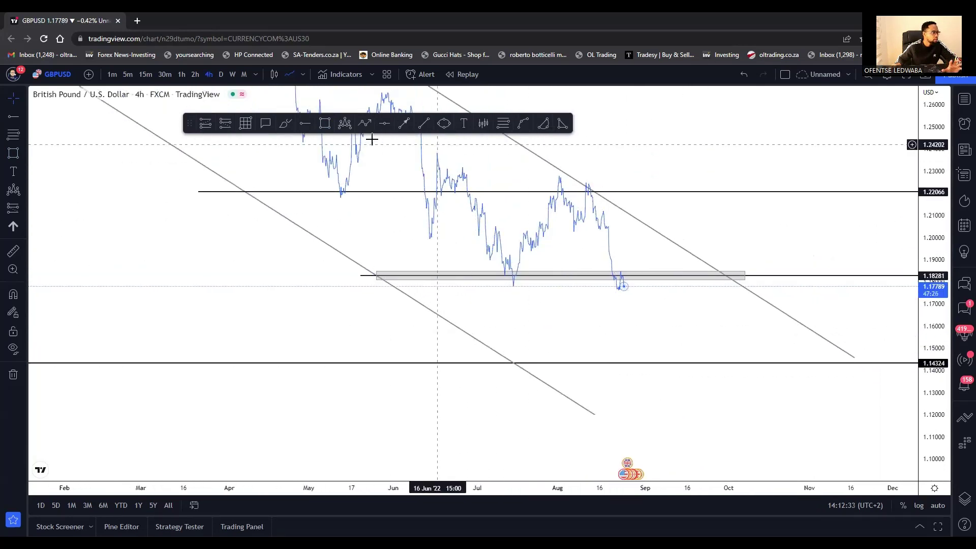
click(403, 124)
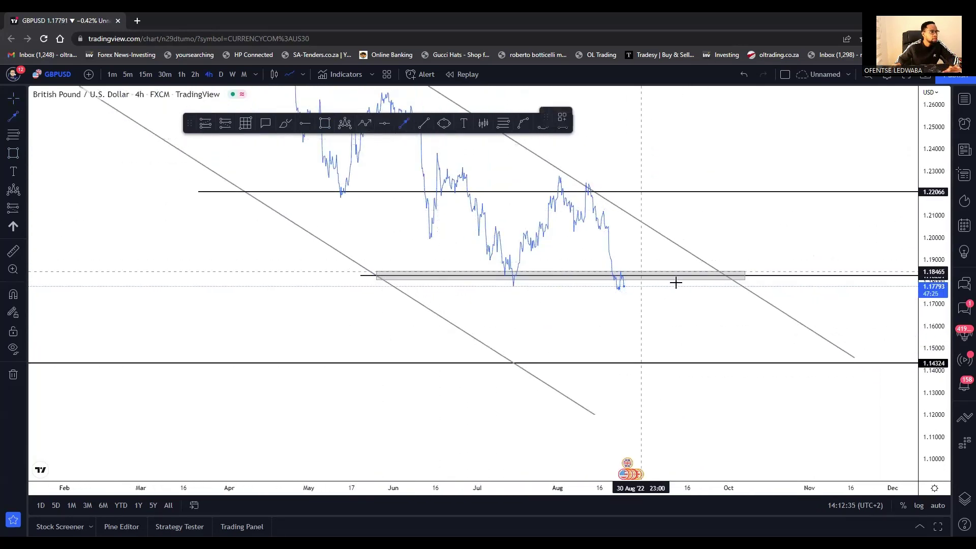
click(641, 283)
click(670, 356)
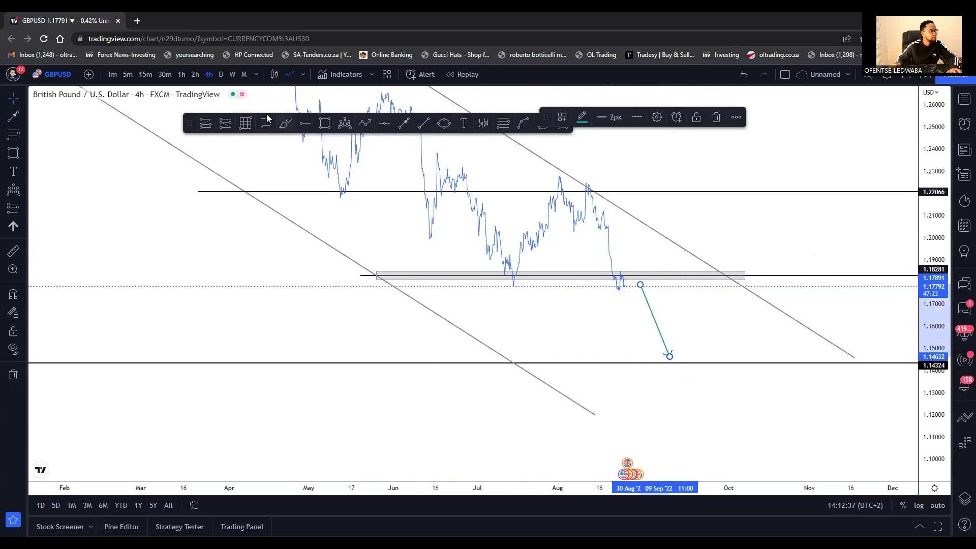
- Switch to the 1-hour timeframe and shift the downward arrow to start on 29 Aug 2022 at 1.18010 and end at 1.14751
click(181, 74)
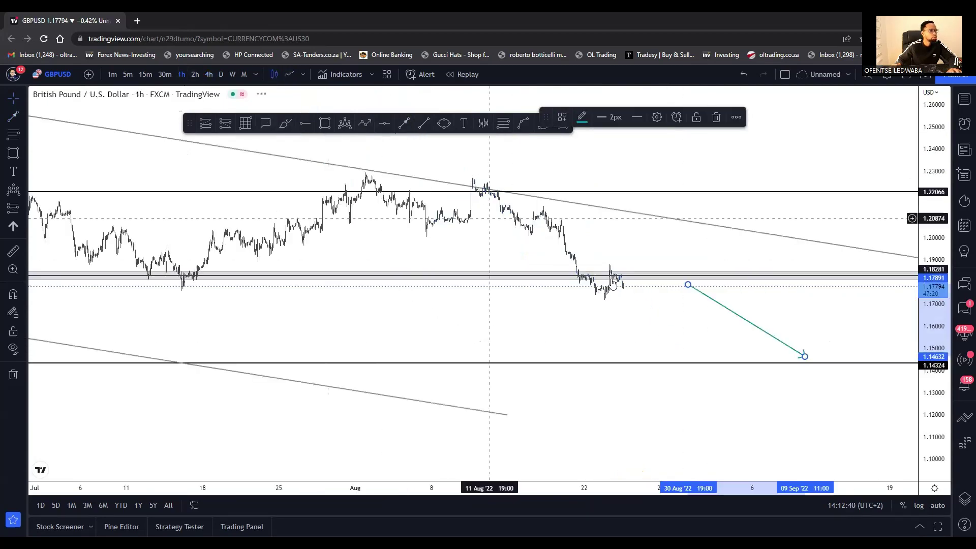
scroll(896, 345, down, 5)
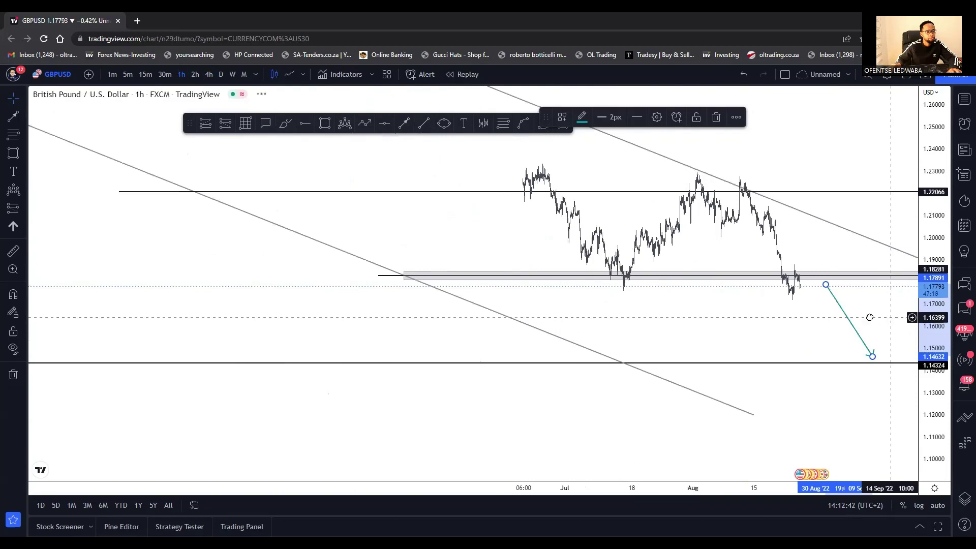
drag(927, 390, 839, 298)
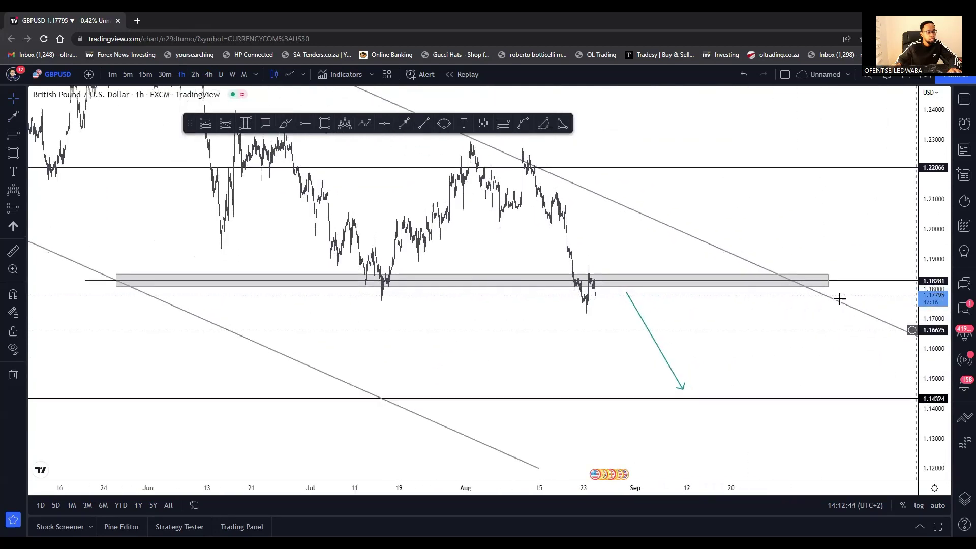
scroll(590, 281, up, 3)
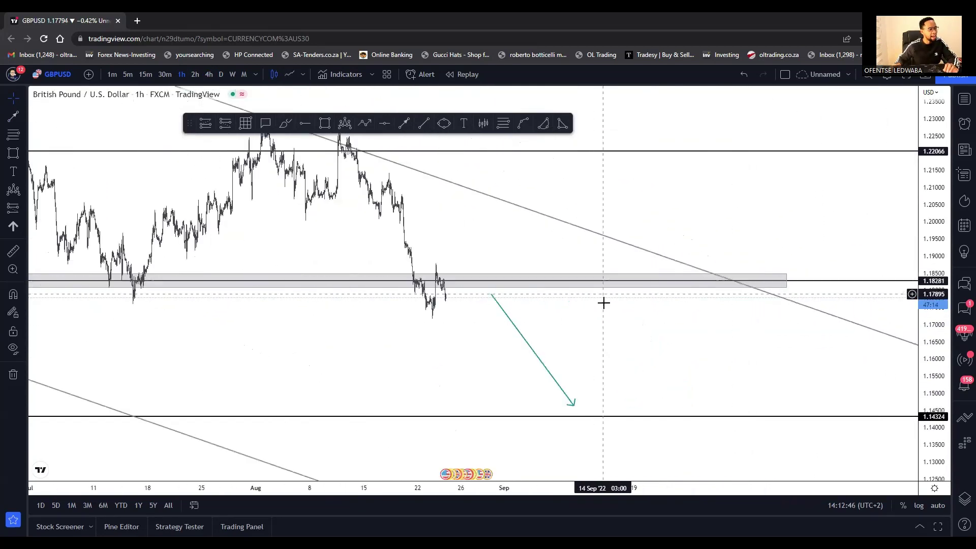
click(520, 344)
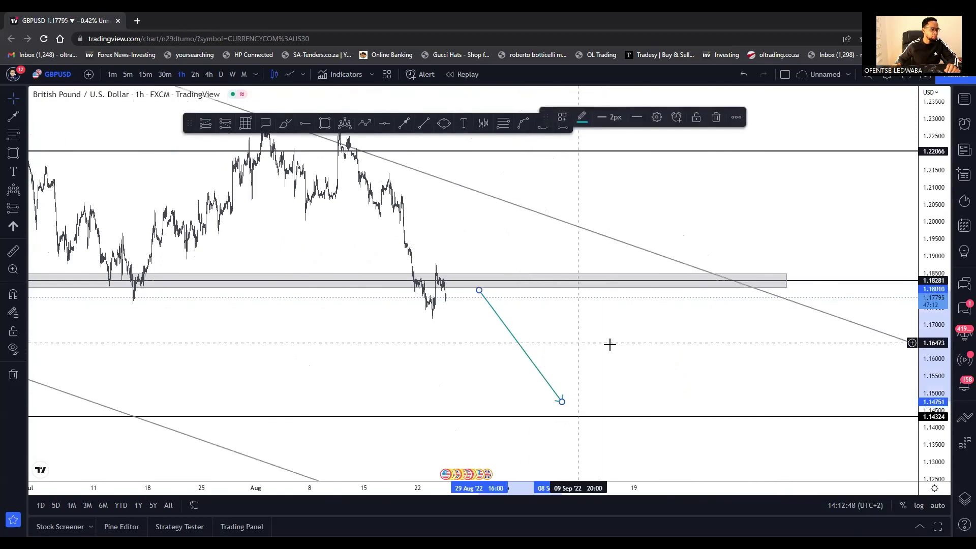
- Adjust the lower end of the channel's upper boundary to 1.14757
scroll(677, 341, up, 3)
scroll(582, 279, down, 5)
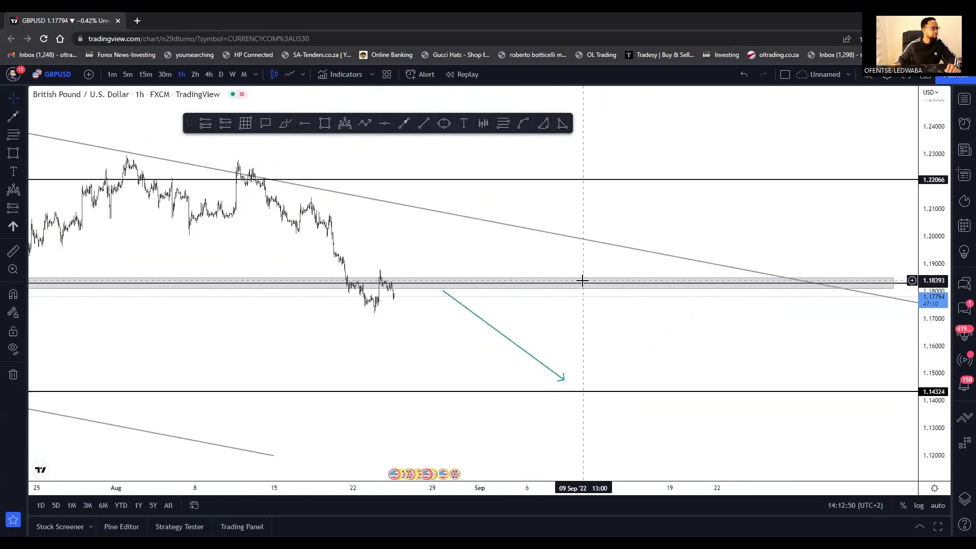
click(800, 390)
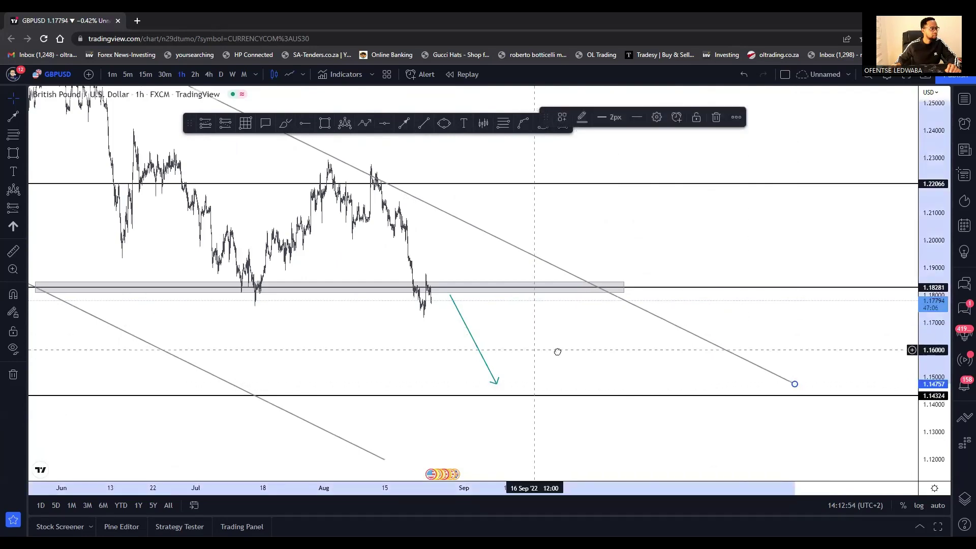
- Examine the 1-hour price action around the grey zone and the arrow's path towards the 1.14324 line
drag(558, 349, 629, 322)
scroll(626, 321, up, 2)
drag(487, 312, 639, 283)
scroll(636, 285, up, 7)
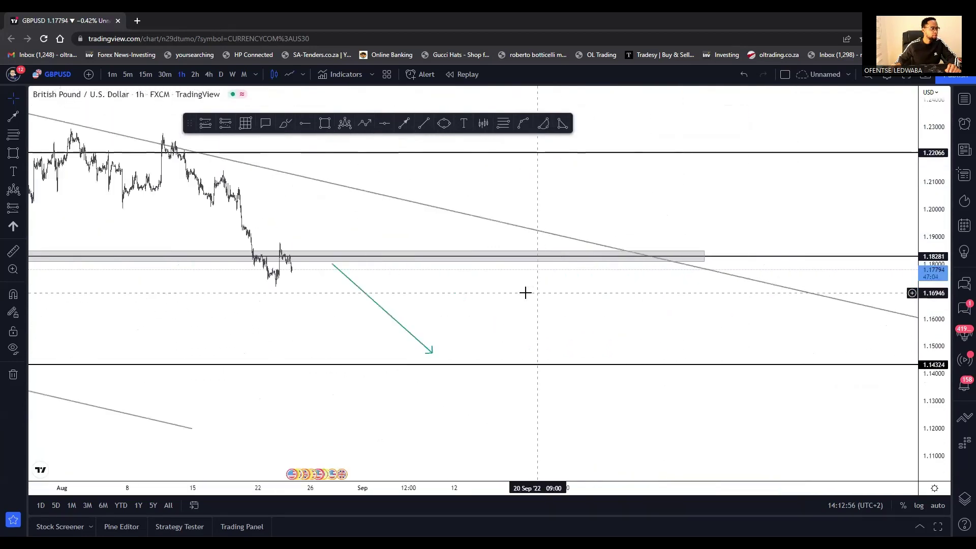
drag(482, 296, 732, 274)
scroll(730, 275, up, 3)
drag(380, 292, 719, 306)
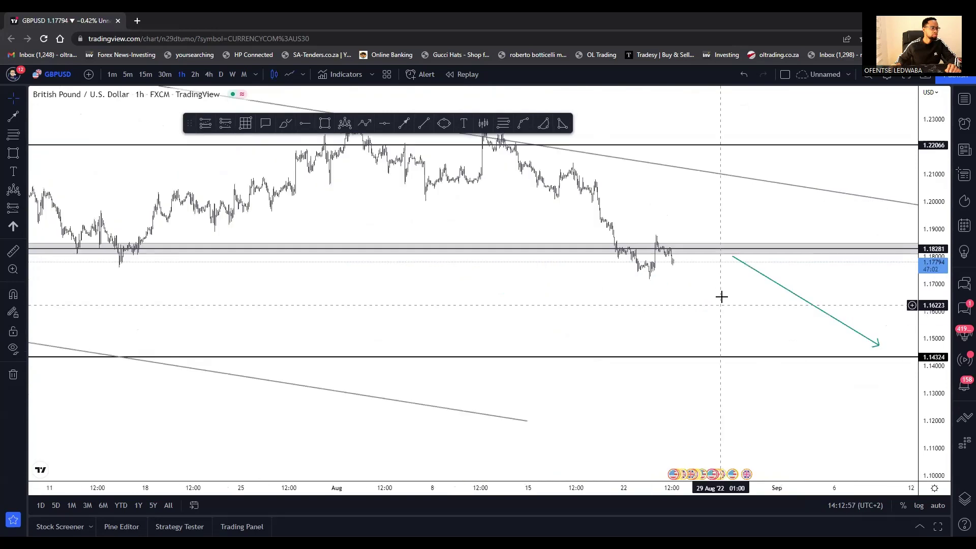
scroll(720, 305, up, 2)
drag(933, 354, 879, 208)
scroll(661, 299, up, 2)
- Return the chart to the 4-hour timeframe to view more of the falling channel
scroll(628, 307, down, 14)
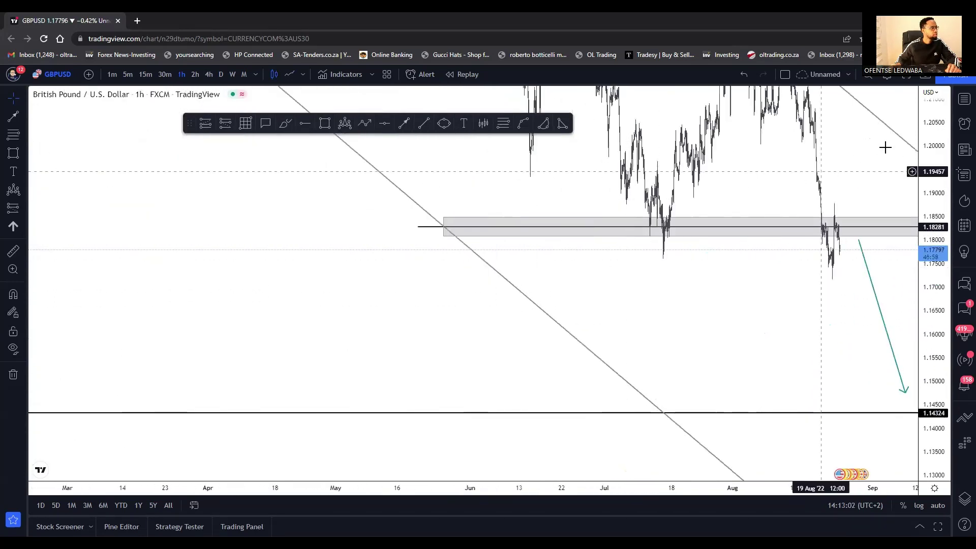
drag(937, 151, 767, 288)
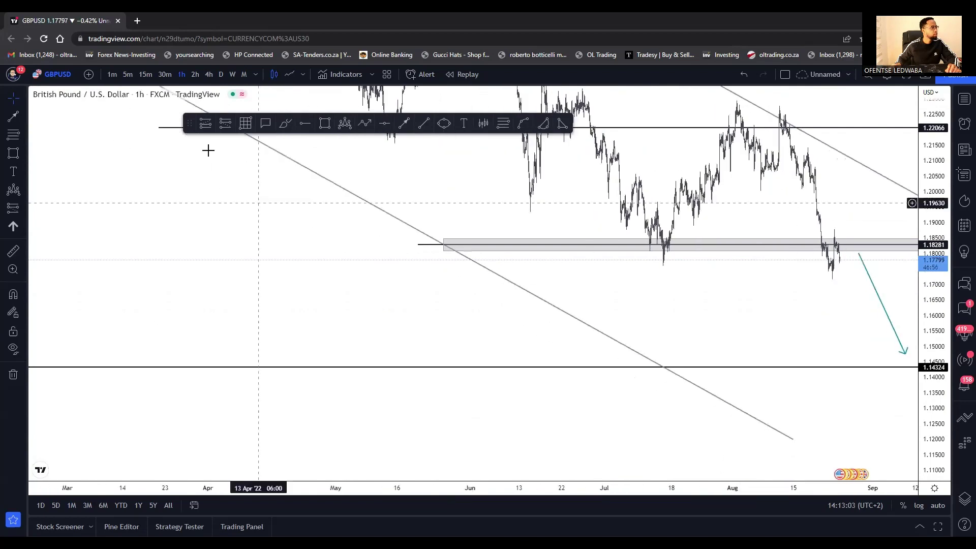
click(209, 75)
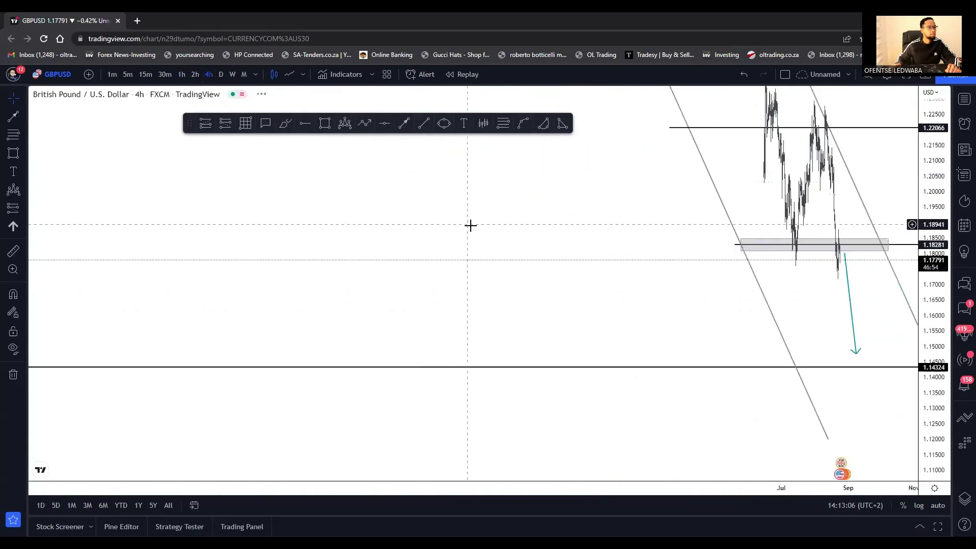
- Show the 4-hour prices as a line and draw a horizontal ray from 20 Mar 2020 at 1.16572
drag(302, 305, 723, 319)
drag(146, 298, 707, 311)
drag(468, 302, 224, 277)
scroll(591, 318, up, 5)
scroll(591, 319, up, 4)
drag(301, 240, 491, 264)
drag(933, 163, 934, 311)
scroll(309, 278, up, 5)
drag(309, 277, 605, 313)
scroll(304, 286, up, 3)
drag(273, 308, 356, 308)
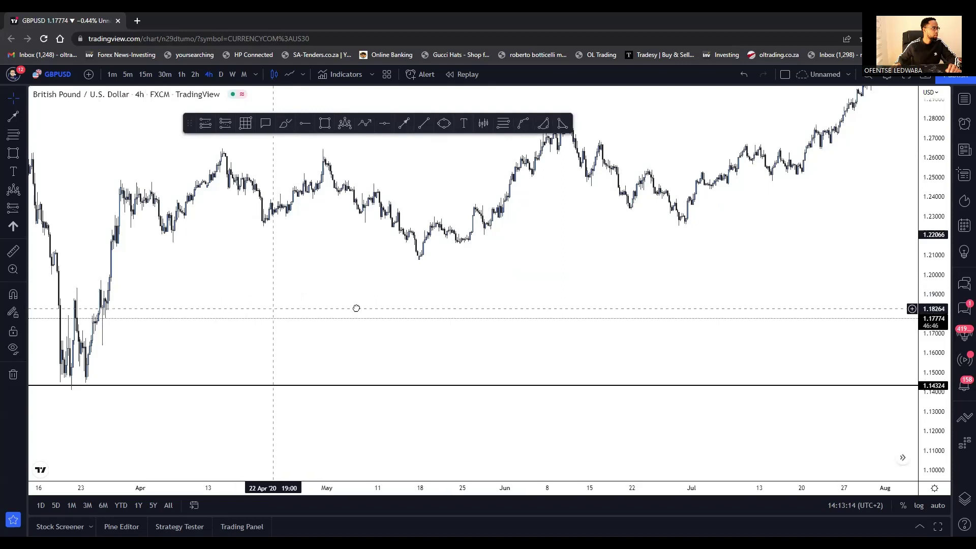
click(289, 74)
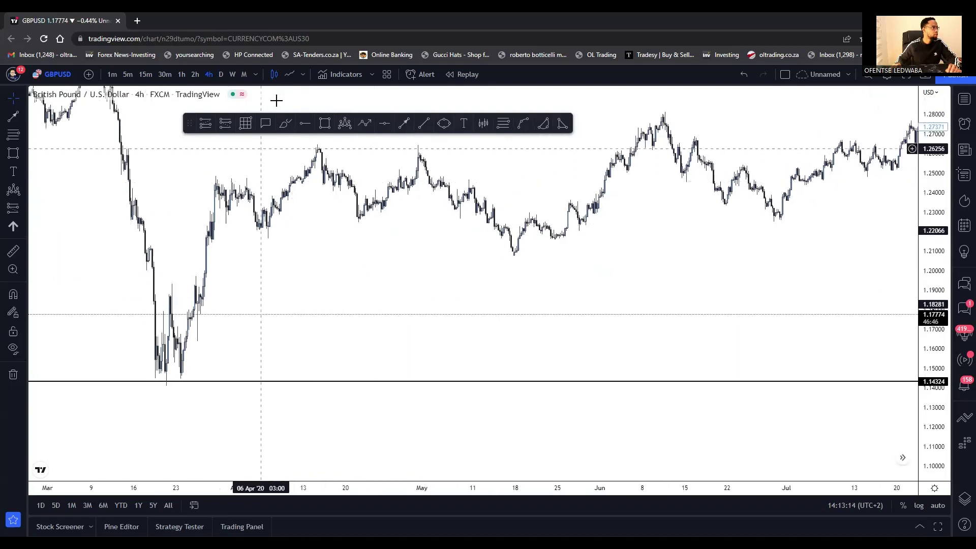
click(303, 125)
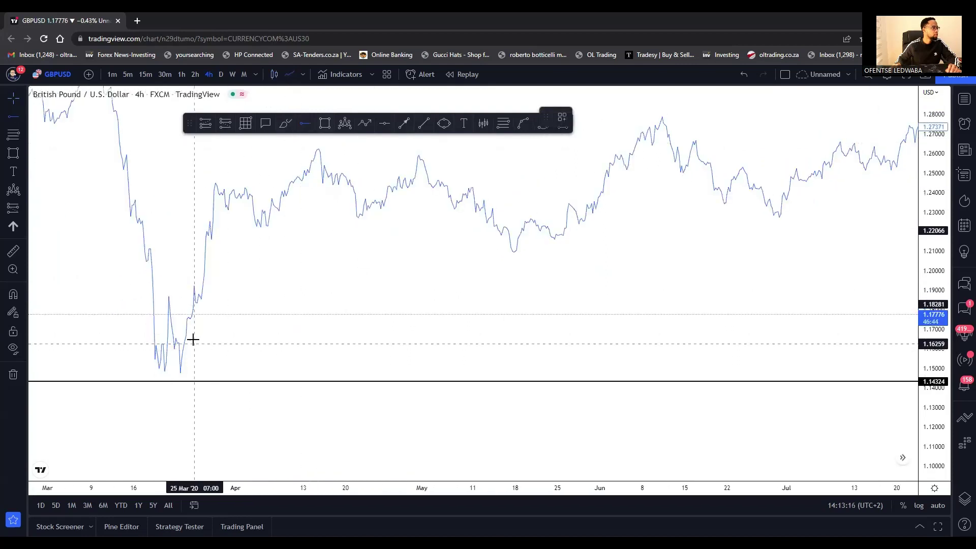
click(166, 337)
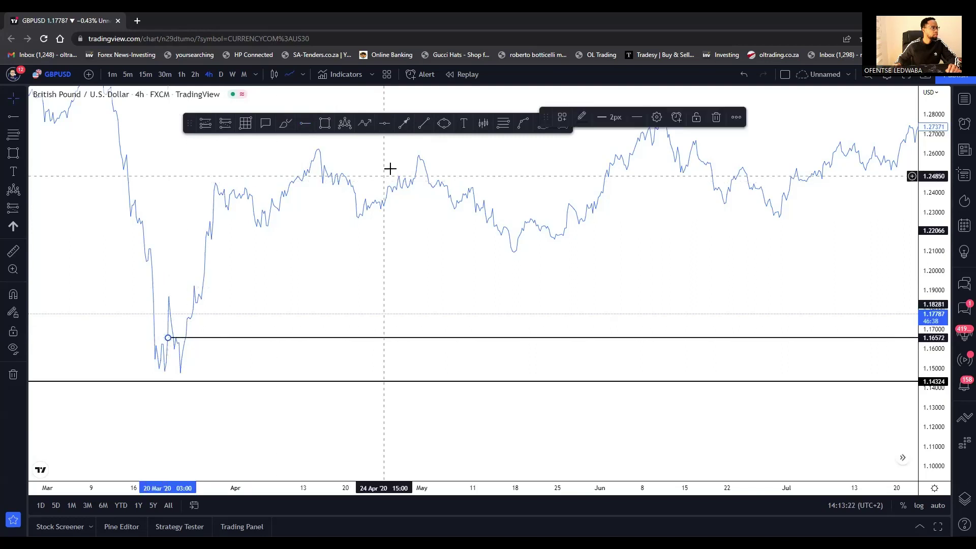
- Add another horizontal ray from 23 Mar 2020 at 1.17587 and return the chart to candles
click(304, 125)
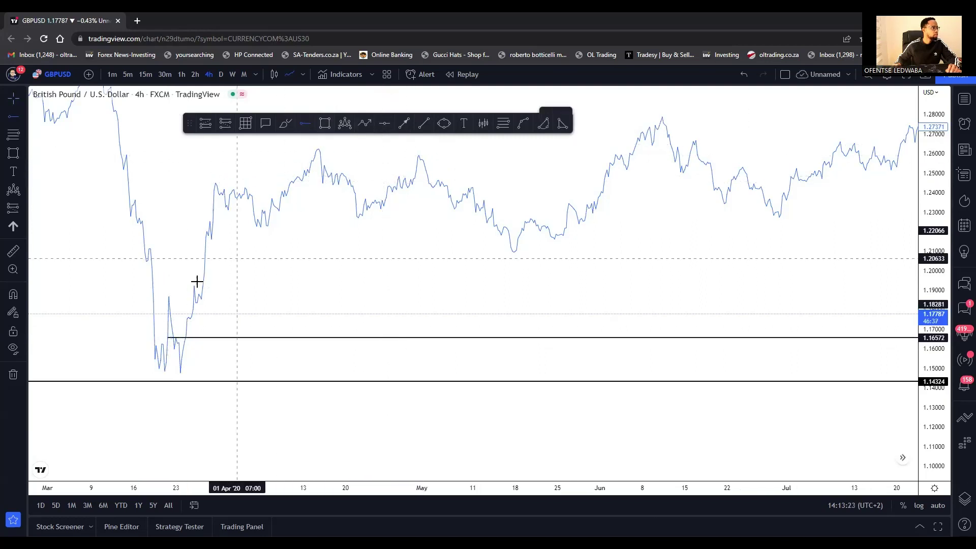
click(182, 317)
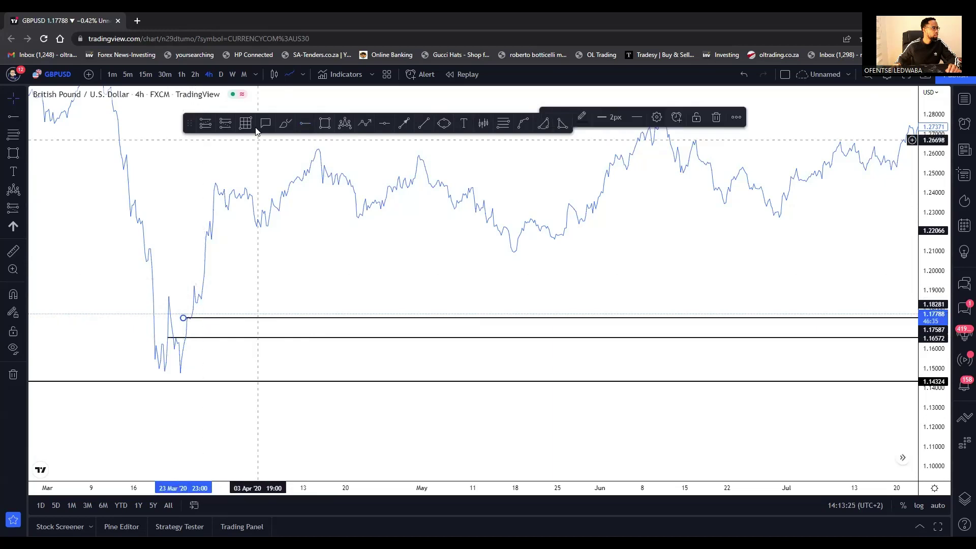
click(273, 75)
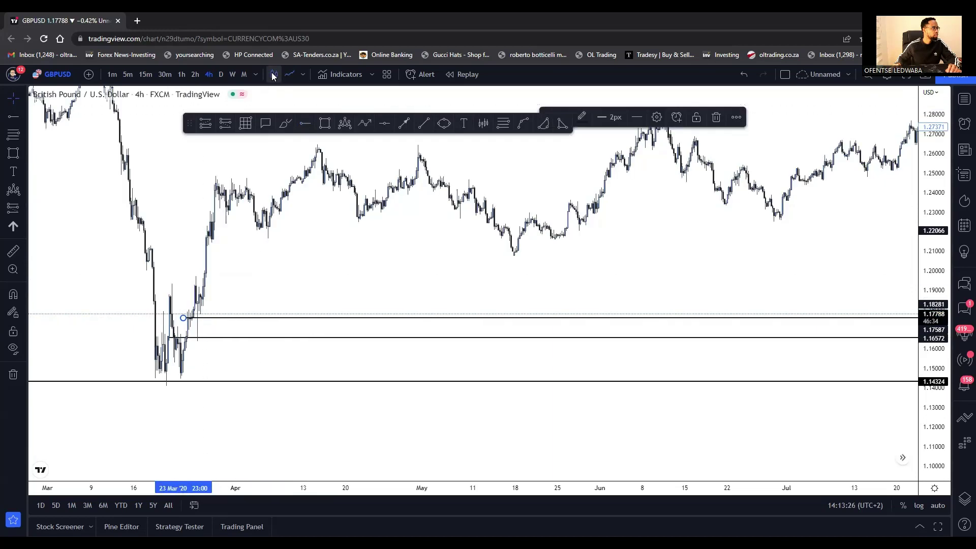
- Switch to the 1-hour timeframe and lower the ray just beneath the current price to 1.17523
click(179, 75)
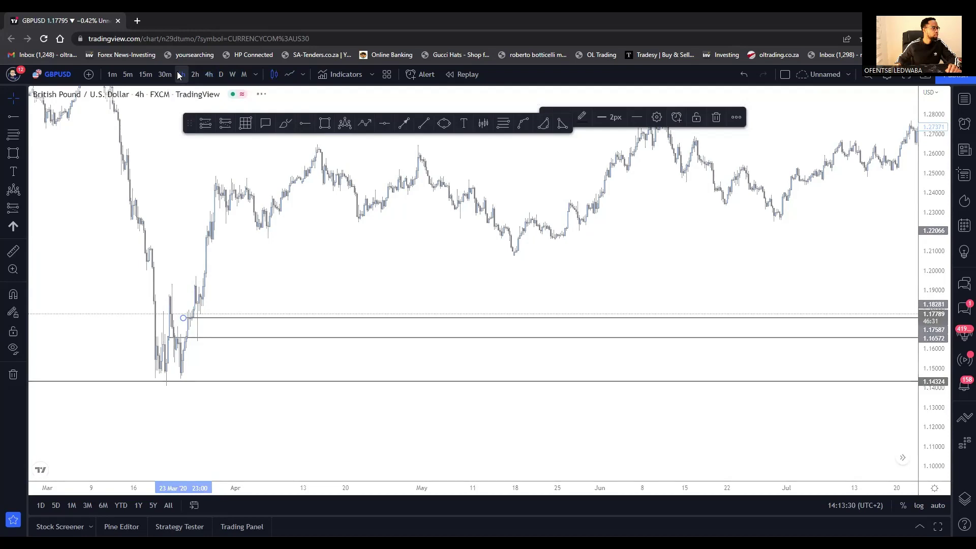
scroll(534, 338, down, 8)
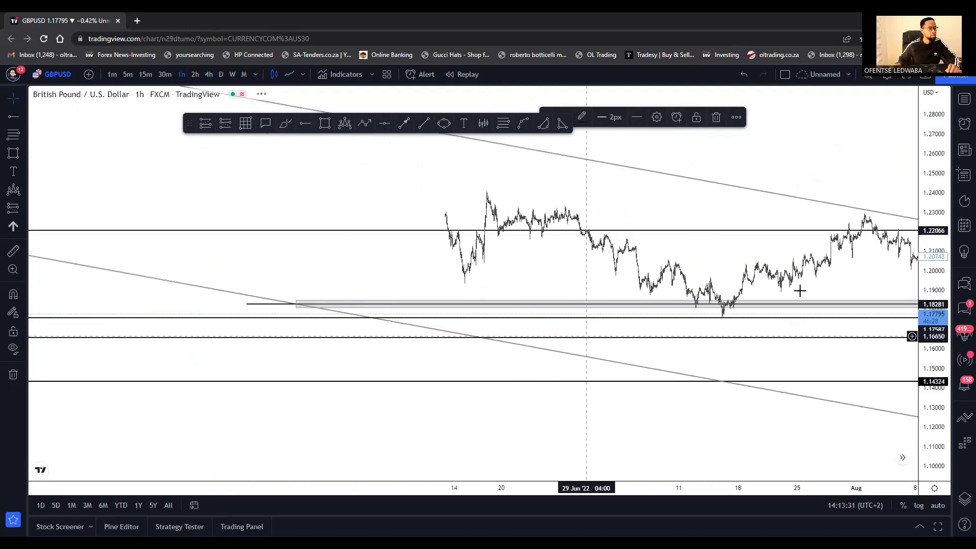
scroll(685, 340, up, 8)
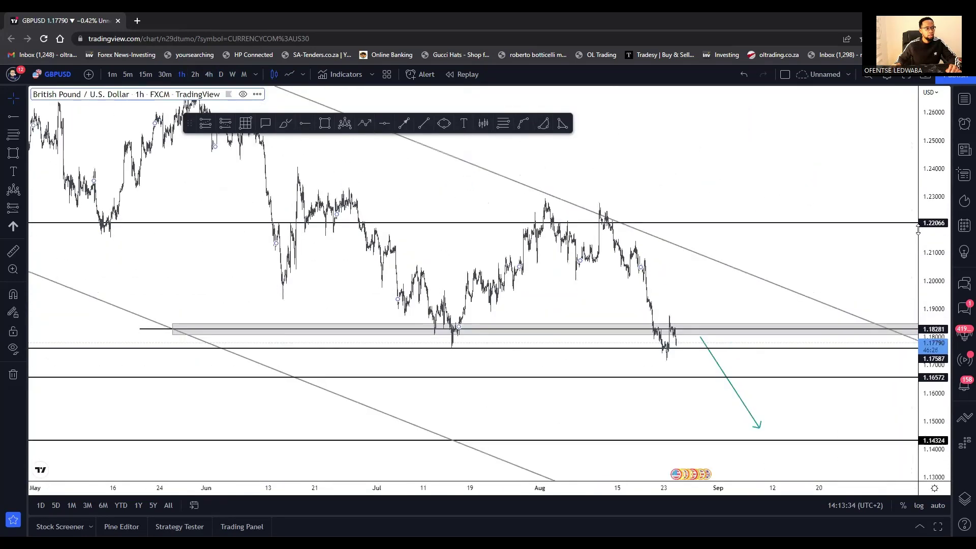
drag(695, 409, 827, 284)
scroll(616, 321, up, 7)
drag(408, 333, 665, 322)
scroll(692, 311, up, 3)
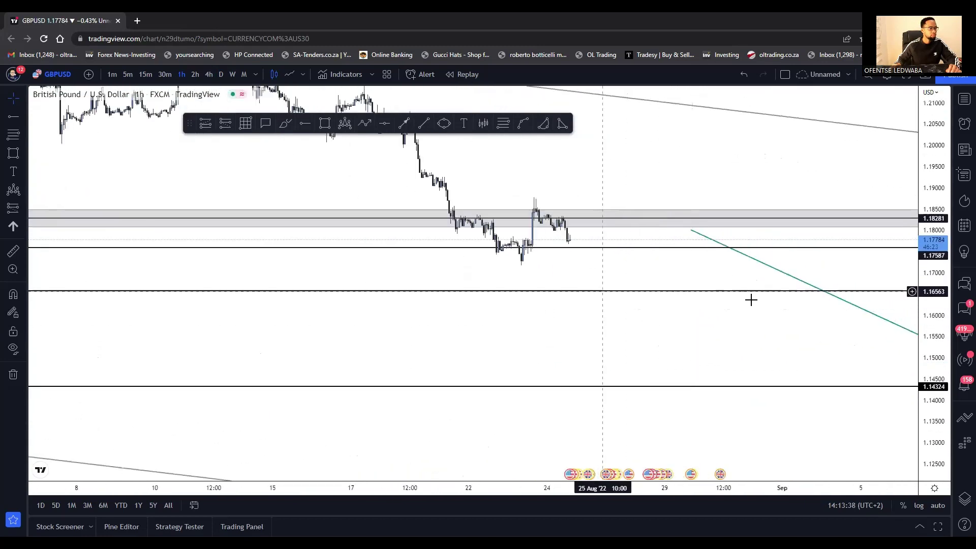
drag(933, 334, 932, 260)
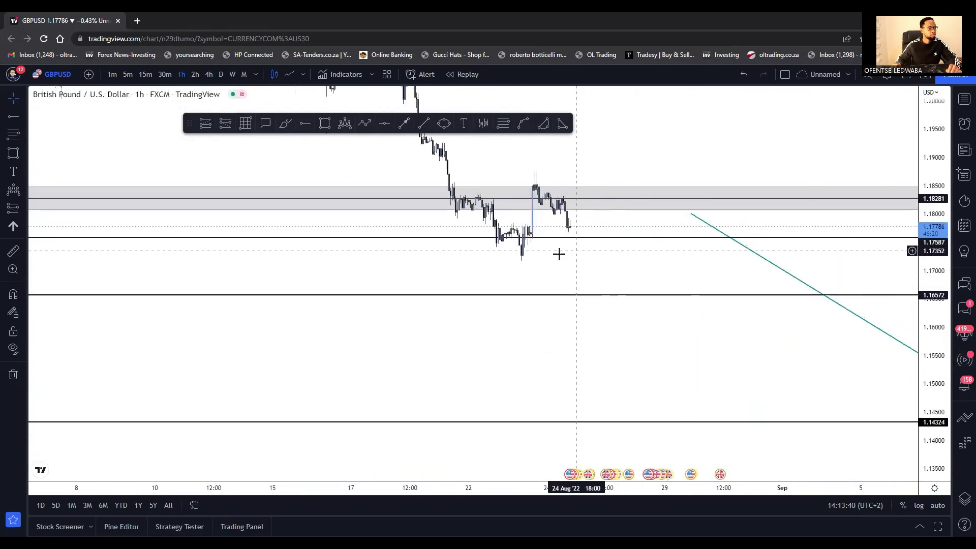
drag(565, 256, 685, 261)
scroll(690, 264, up, 1)
scroll(689, 263, up, 1)
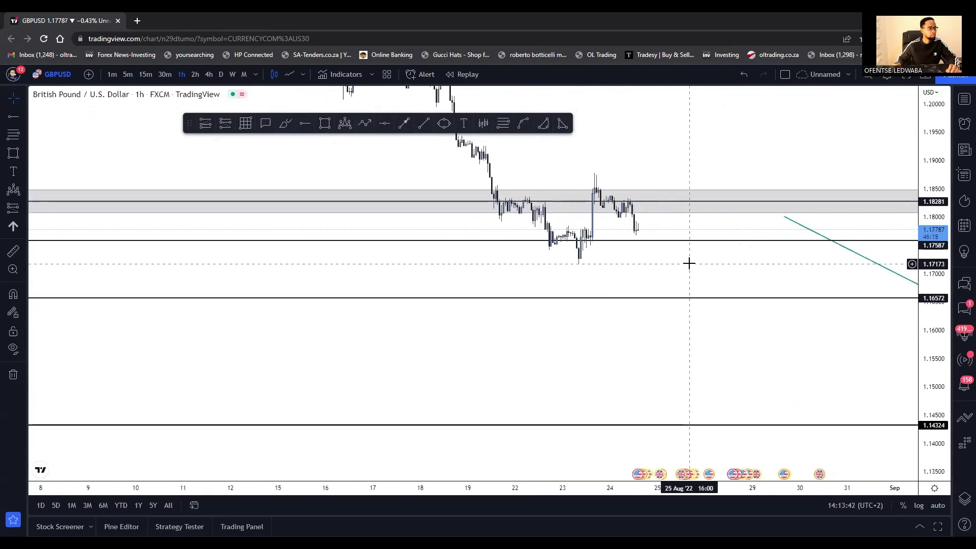
drag(612, 241, 617, 246)
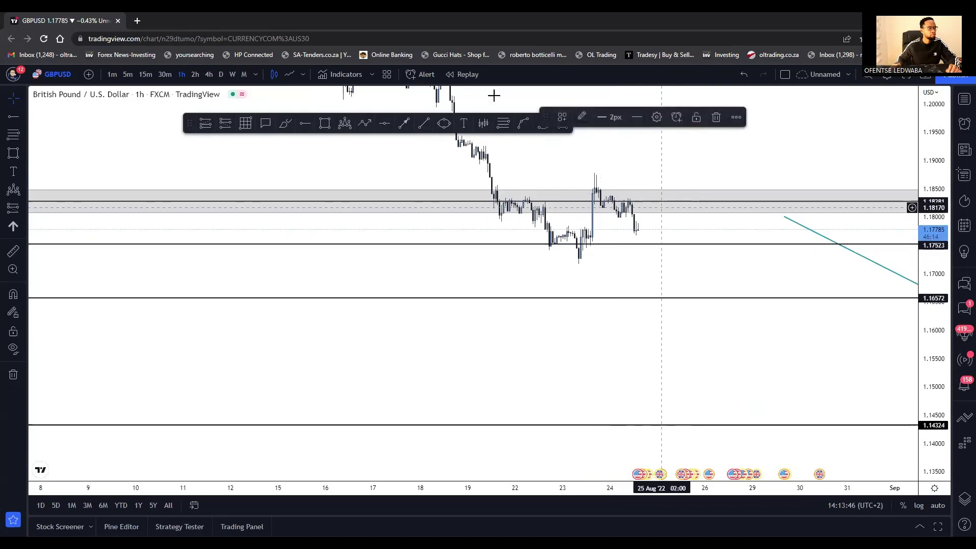
- Place a short position on 24 Aug 2022 with entry at 1.17775, stop at 1.18951 and target at 1.14308, and narrow it to about 25 Aug
click(225, 130)
click(642, 233)
drag(689, 246, 680, 237)
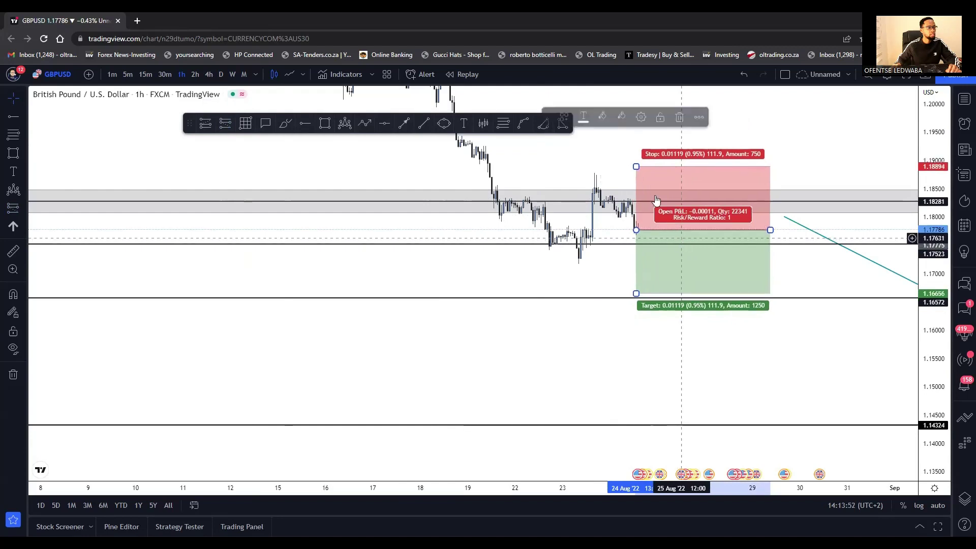
drag(636, 167, 636, 163)
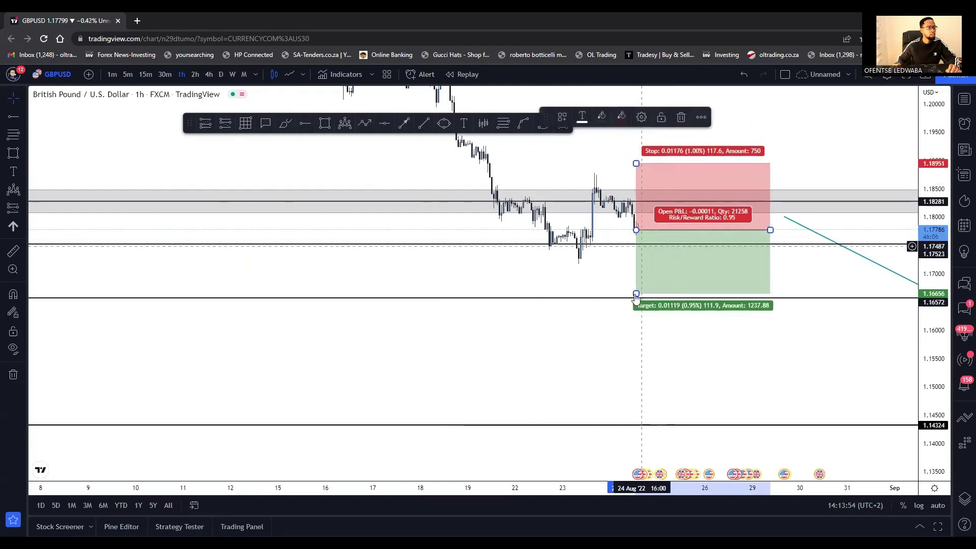
scroll(763, 346, down, 5)
drag(788, 356, 611, 311)
drag(574, 249, 575, 382)
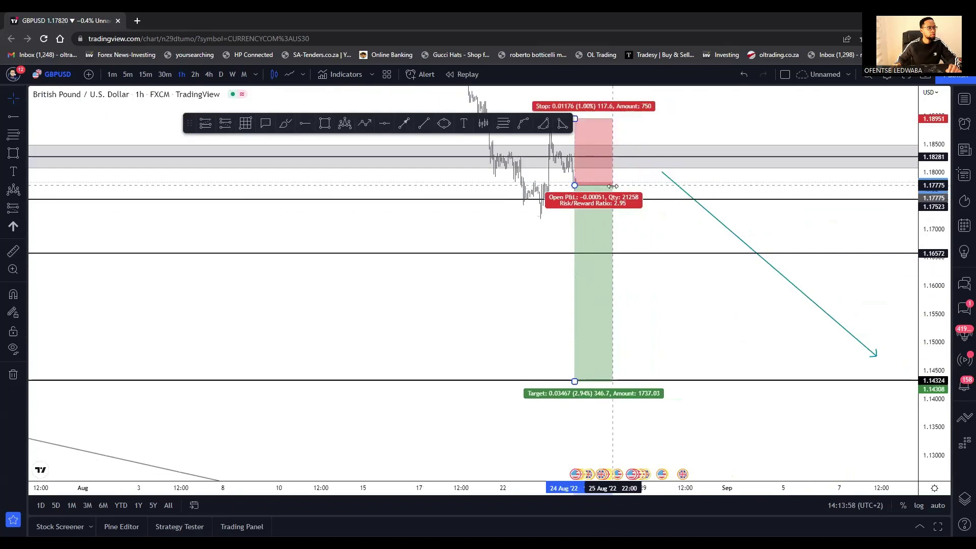
click(702, 319)
- Move the short position down so that its entry sits at 1.17424, just below the 1.17523 ray
scroll(876, 373, up, 5)
scroll(774, 330, up, 2)
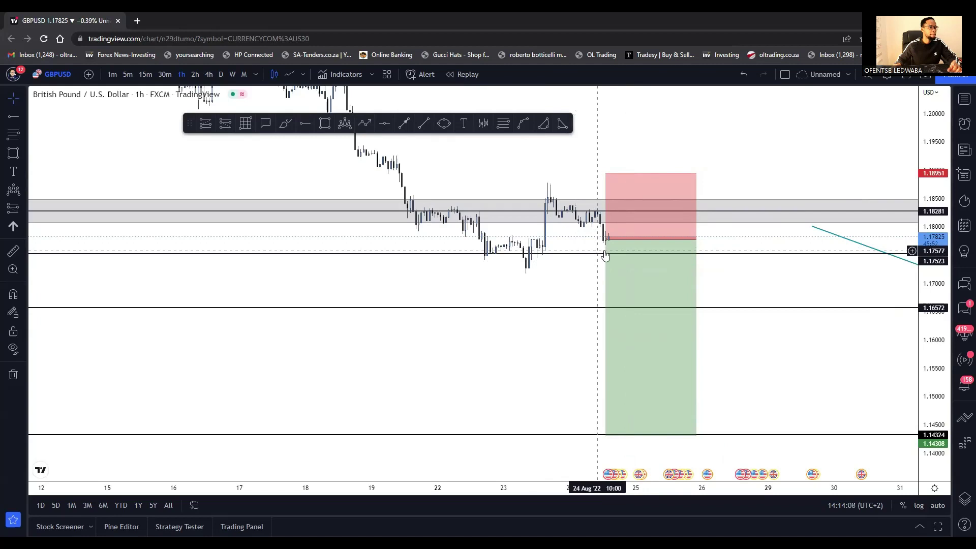
scroll(625, 288, up, 2)
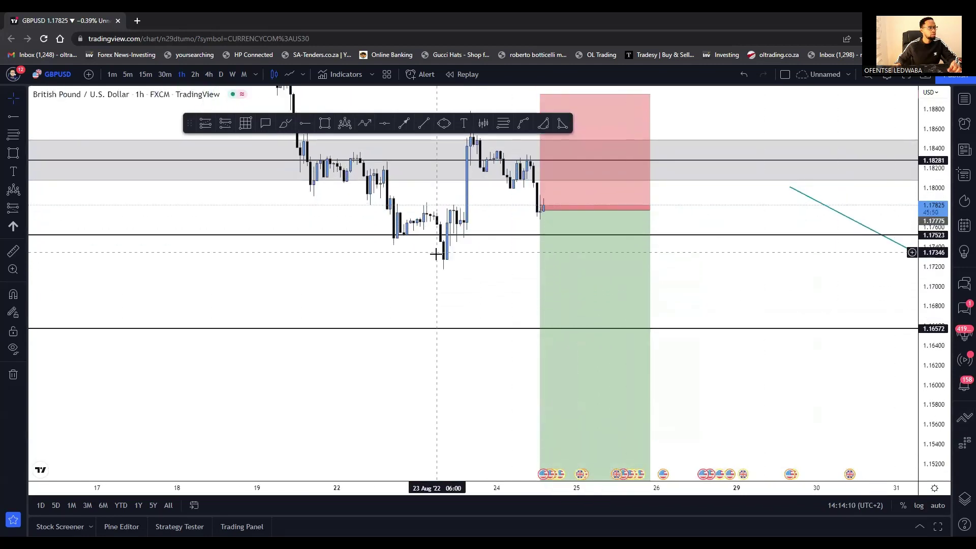
drag(458, 274, 534, 344)
drag(644, 327, 647, 350)
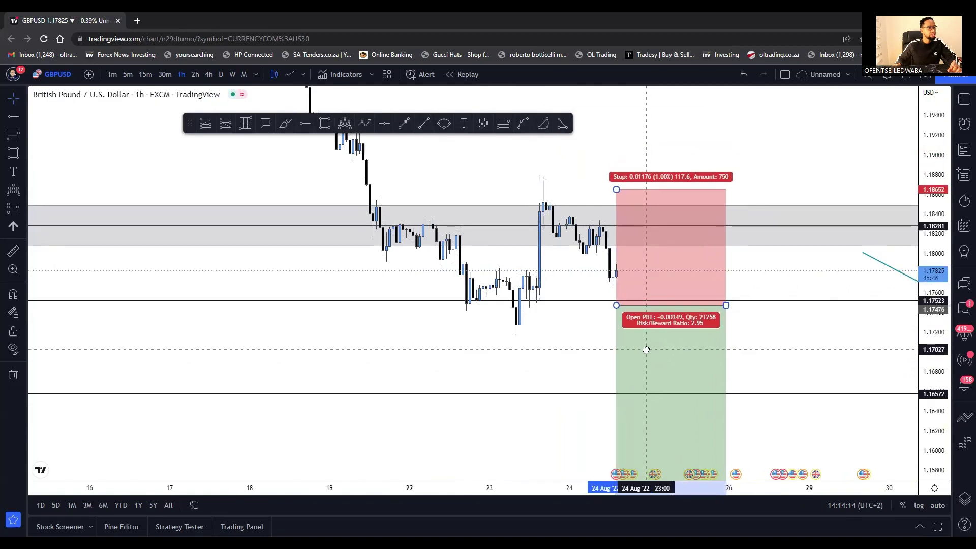
click(647, 354)
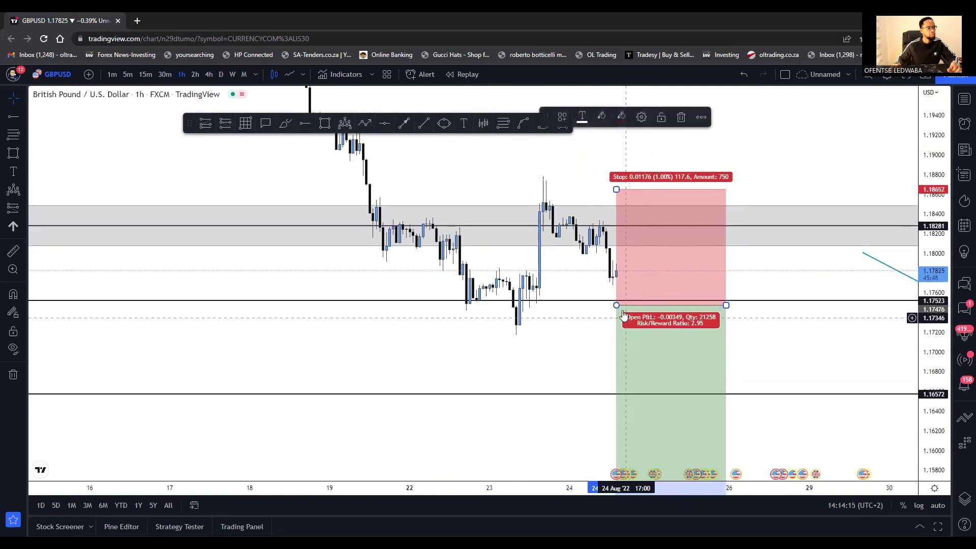
click(583, 302)
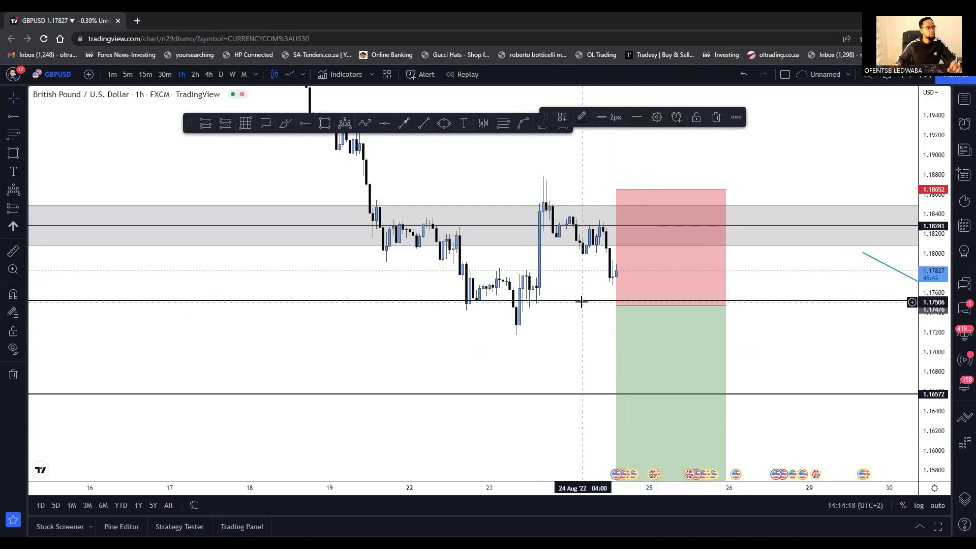
click(551, 329)
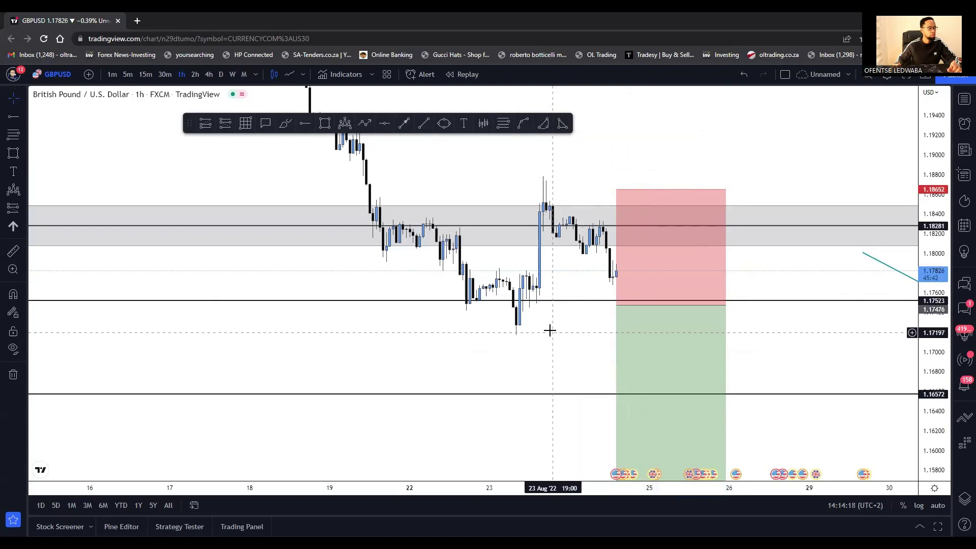
click(618, 306)
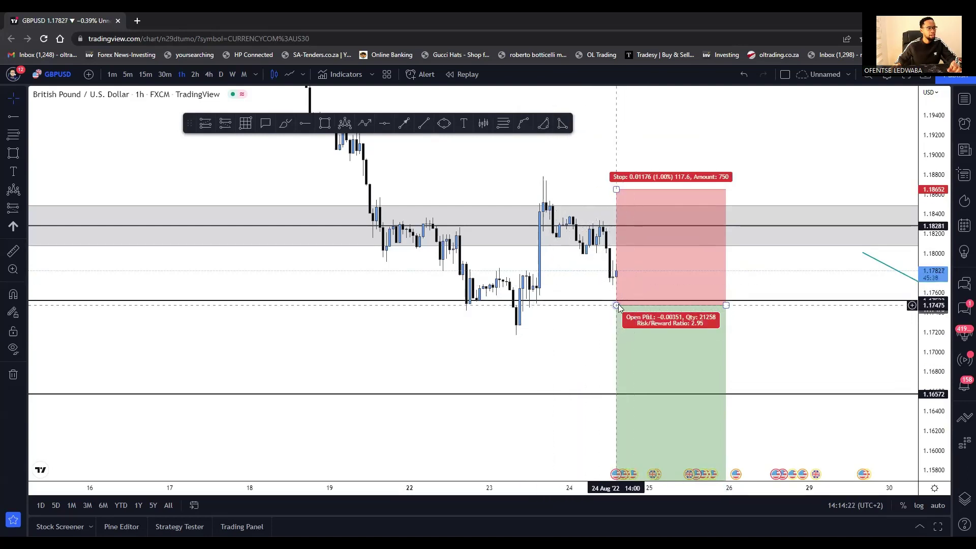
drag(645, 324, 638, 327)
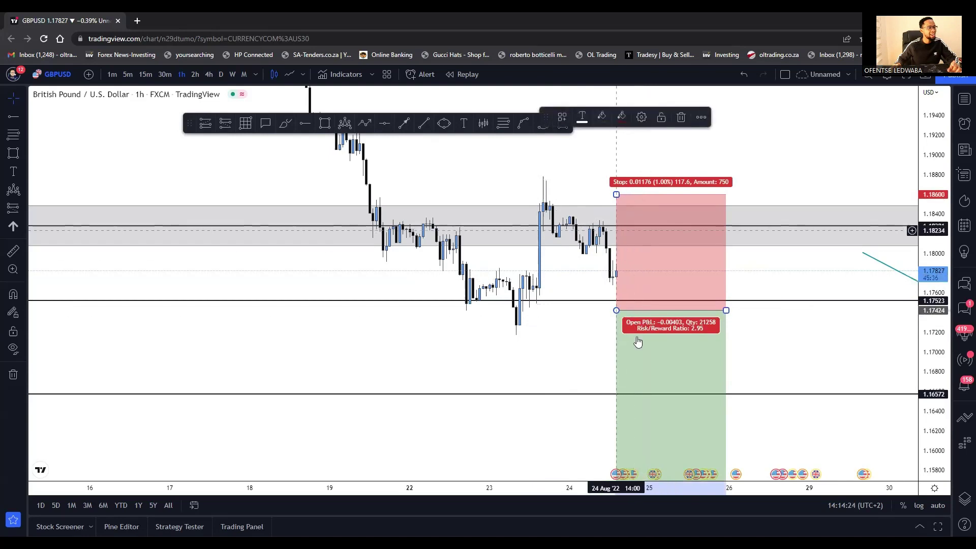
- Shift the short position to start on 25 Aug 2022 at 14:00 with its entry at 1.17470 and stop at 1.18646
scroll(639, 342, down, 3)
scroll(753, 336, up, 2)
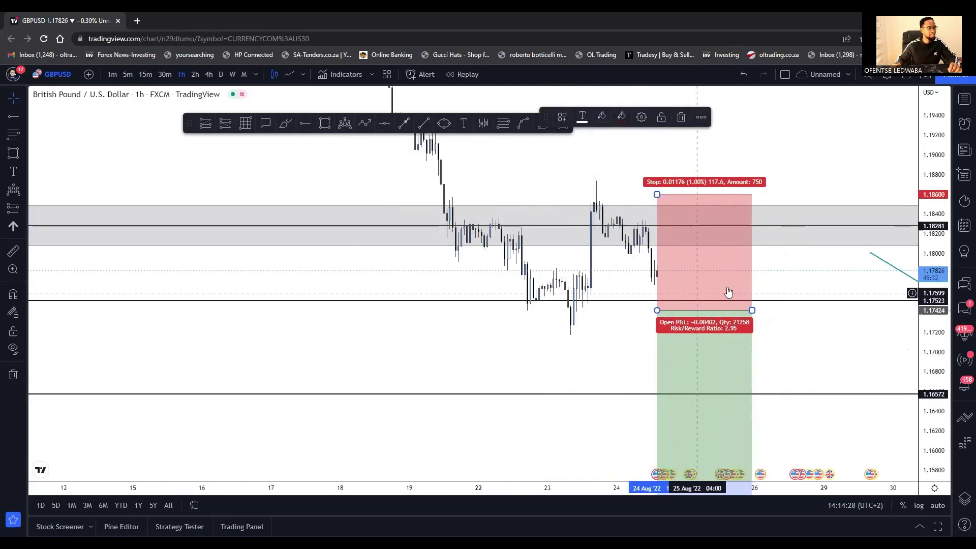
scroll(732, 284, up, 2)
drag(684, 292, 770, 283)
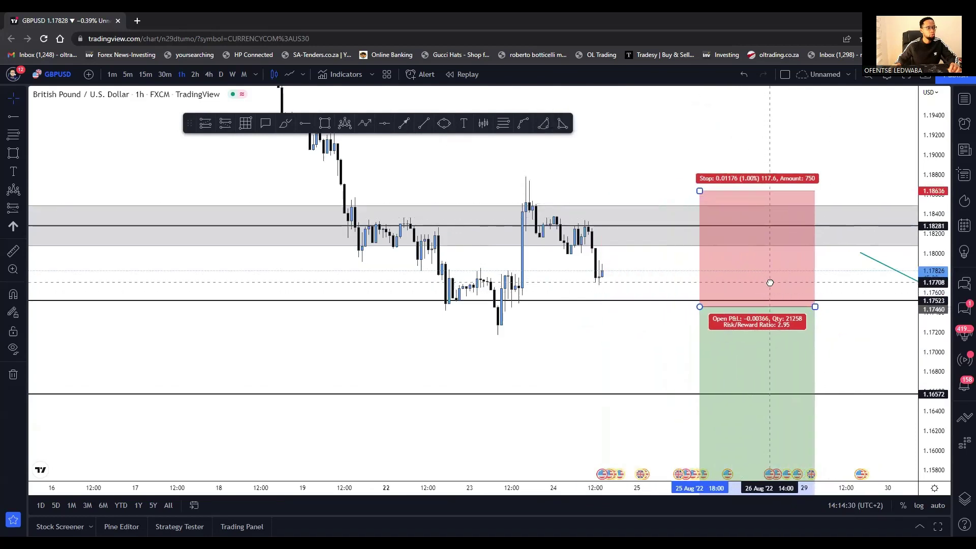
drag(708, 316, 694, 316)
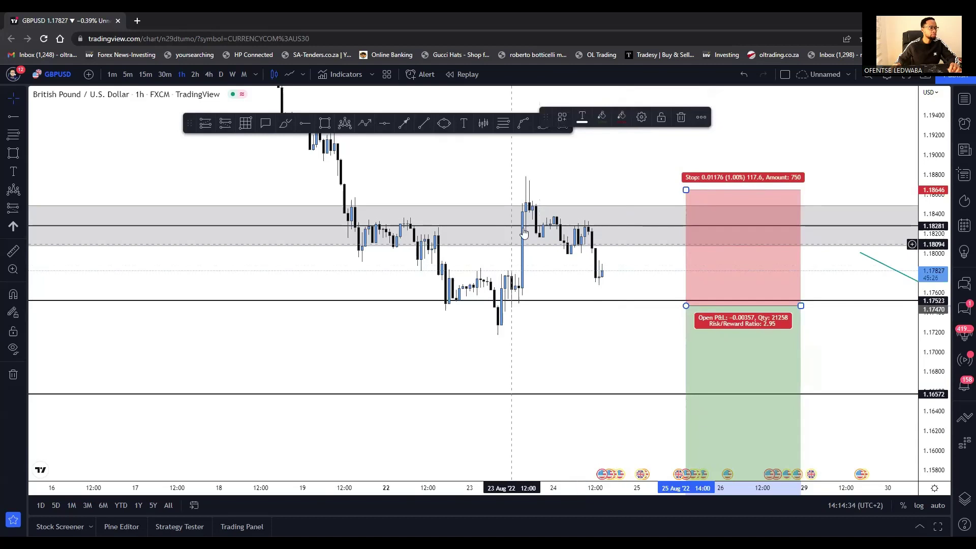
- Outline an inverse head and shoulders pattern from 19 Aug 2022, with shoulders at 1.17419 and 1.17532 and the head at 1.17181
click(339, 128)
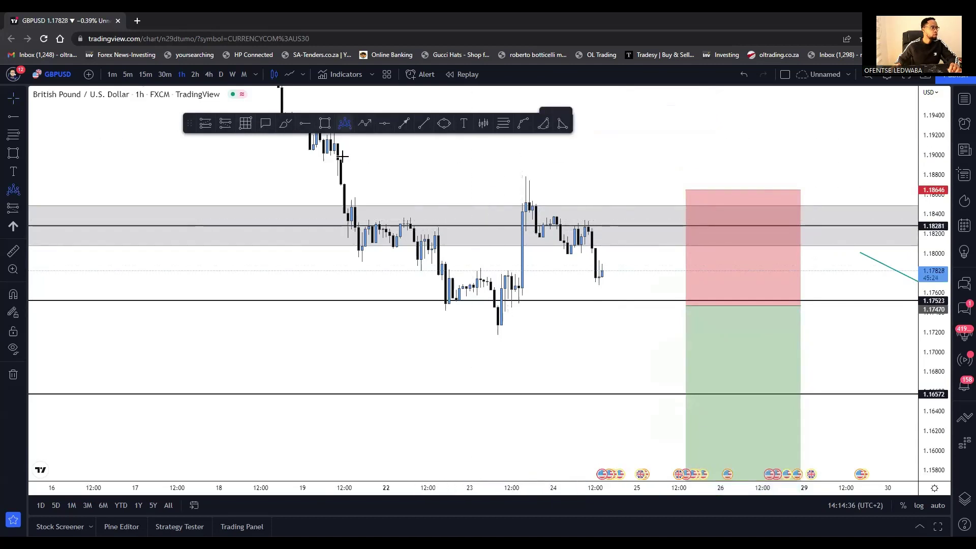
click(331, 138)
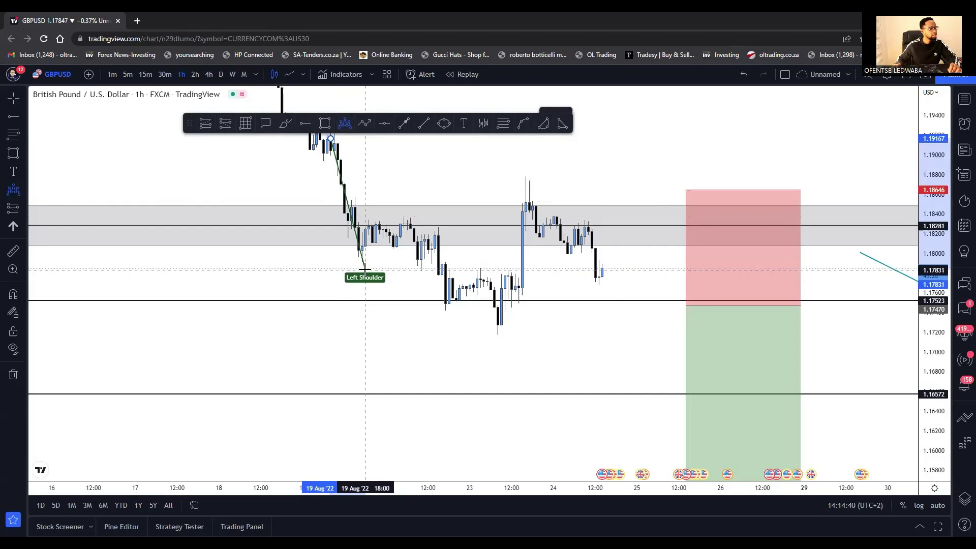
click(448, 309)
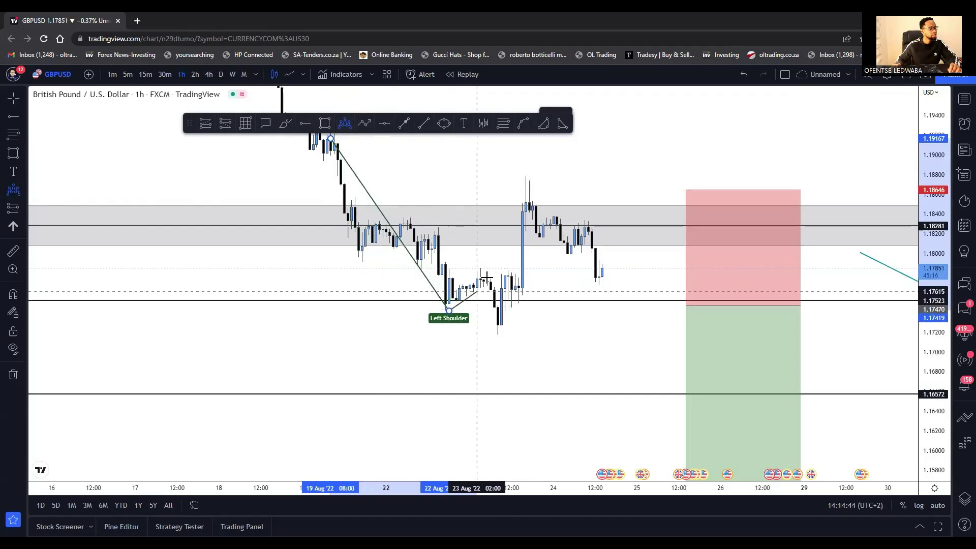
click(484, 263)
click(501, 334)
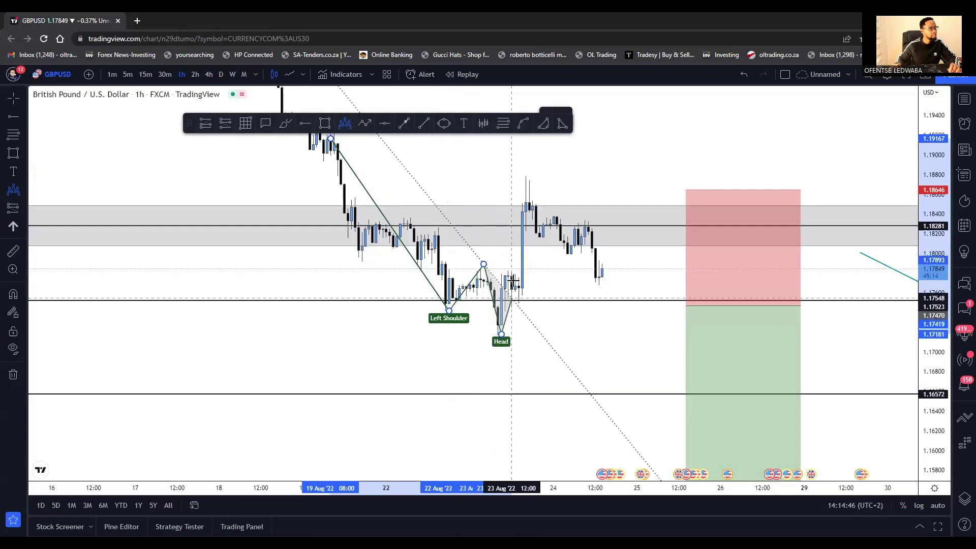
click(537, 206)
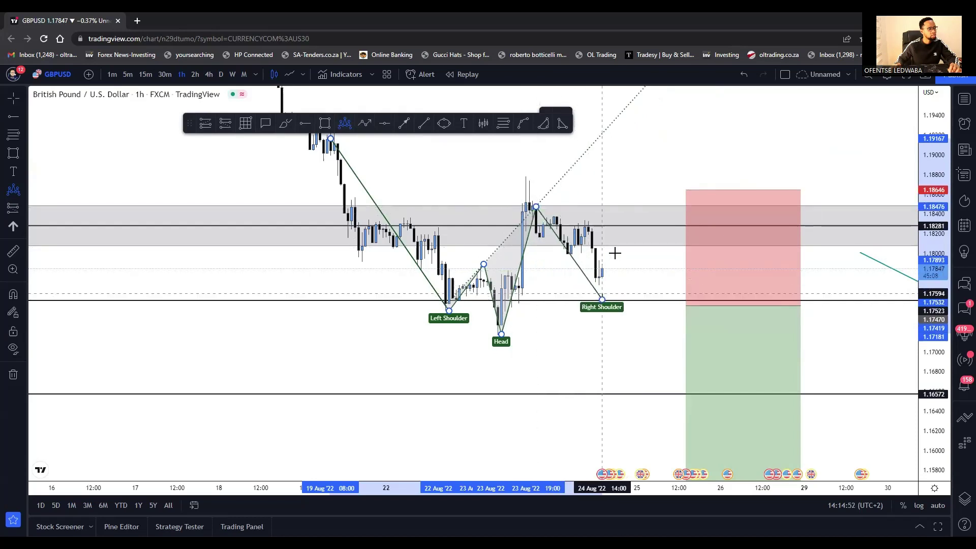
click(605, 125)
- Adjust the left shoulder, neckline and end points of the head and shoulders pattern, and delete the pattern
drag(642, 147, 580, 179)
drag(446, 327, 443, 331)
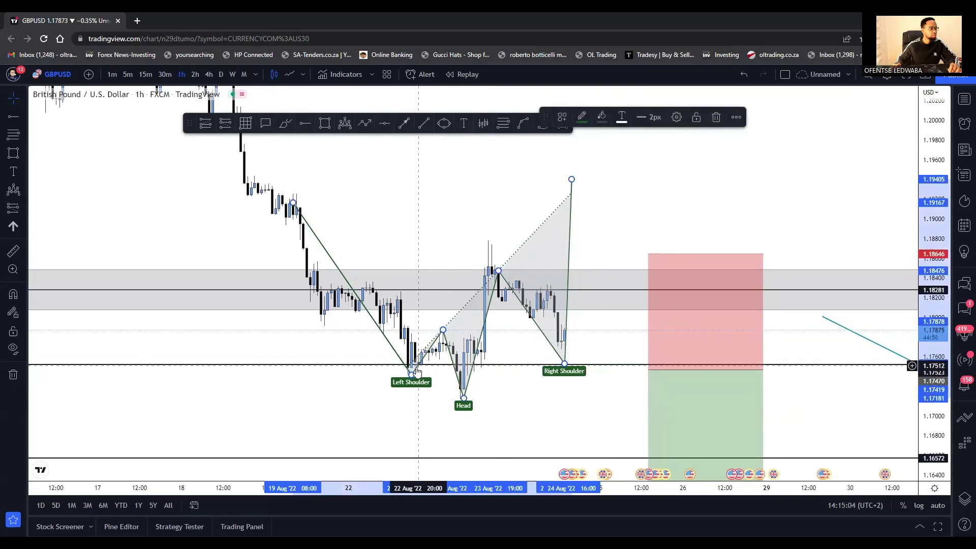
mouse_move(412, 375)
mouse_down()
mouse_move(402, 366)
mouse_move(408, 373)
mouse_up()
drag(572, 179, 521, 229)
key(Delete)
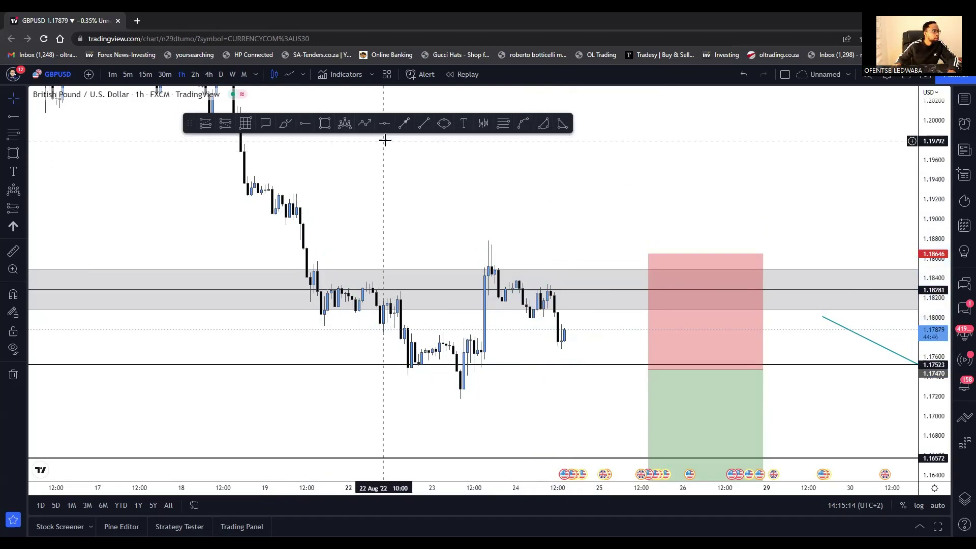
- Outline an inverse head and shoulders pattern from 22 Aug 2022, with shoulders at 1.17460 and 1.17532, head at 1.17187 and end at 1.18693
click(351, 125)
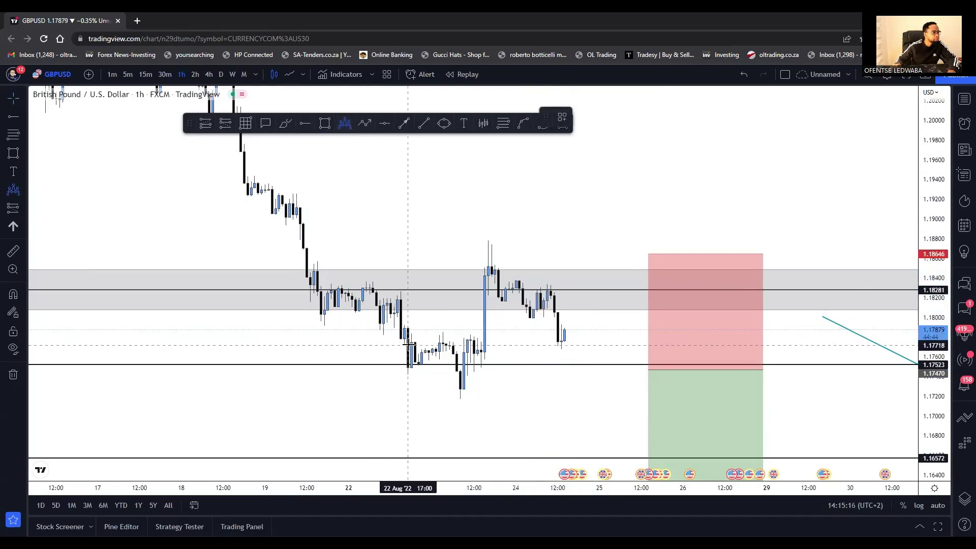
click(387, 291)
click(408, 371)
click(443, 332)
click(460, 397)
click(474, 334)
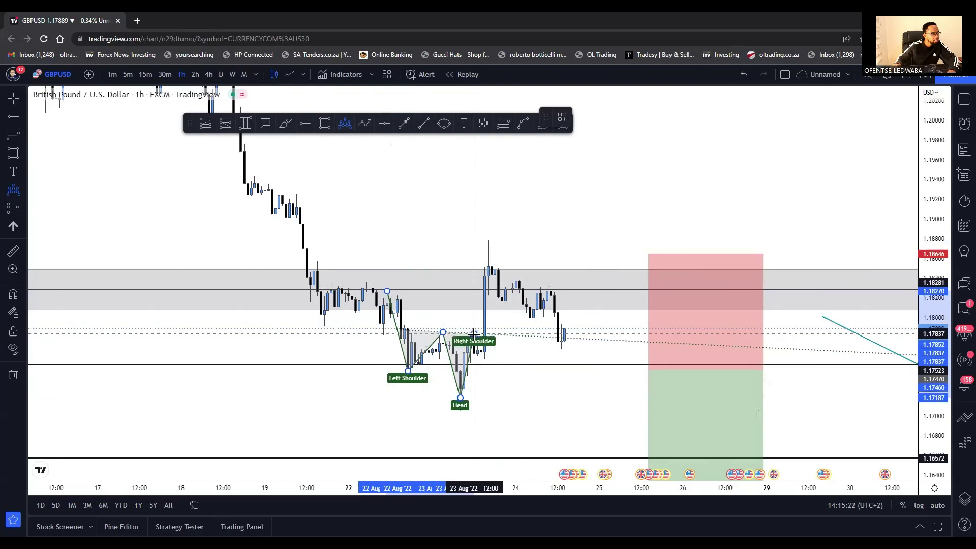
click(484, 364)
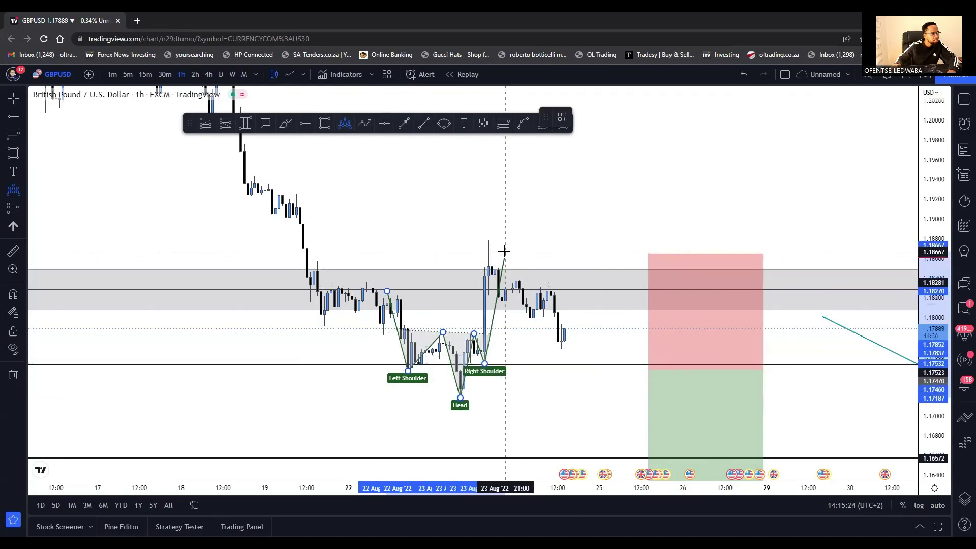
click(505, 249)
click(505, 252)
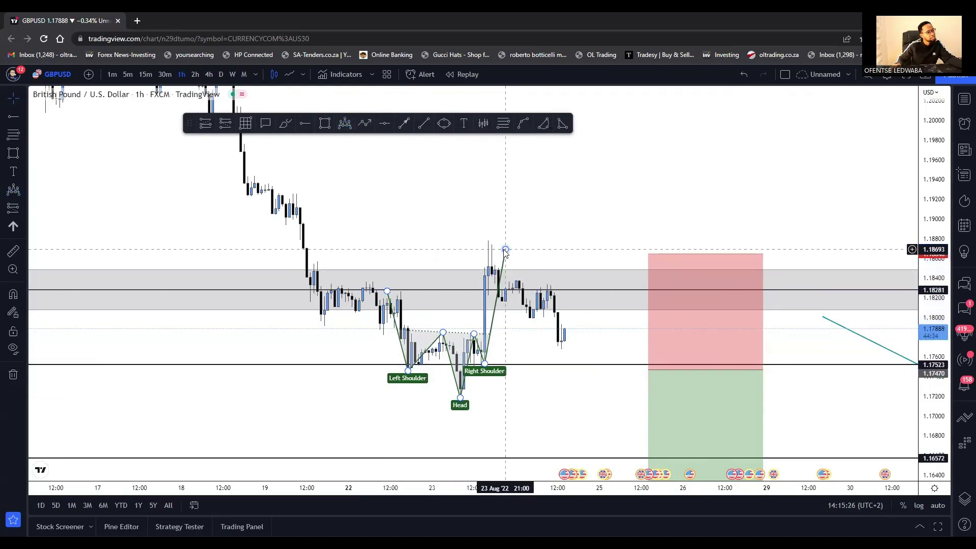
- Move the pattern's right shoulder point to 1.17491 on 23 Aug 2022 and switch the chart to the 15-minute timeframe
scroll(446, 369, up, 2)
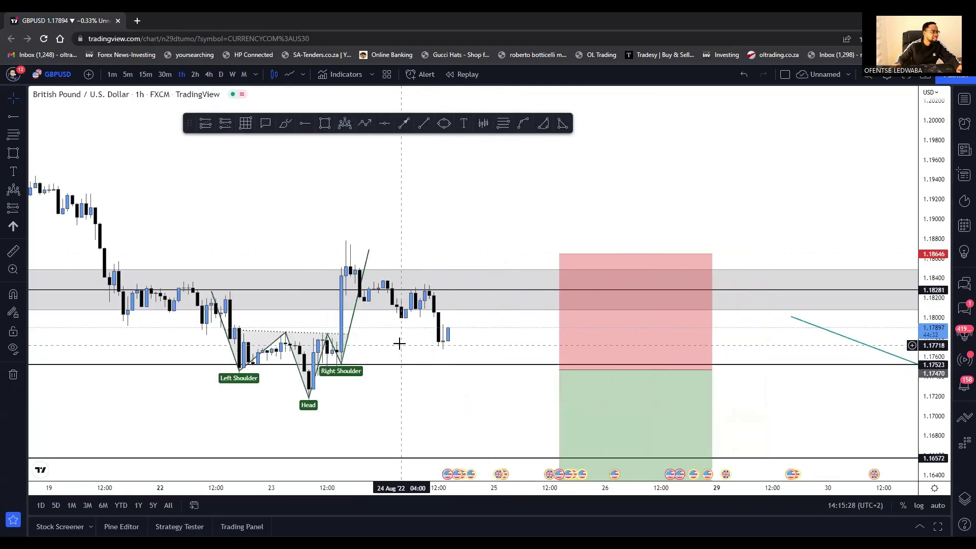
drag(411, 343, 513, 309)
drag(443, 332, 438, 334)
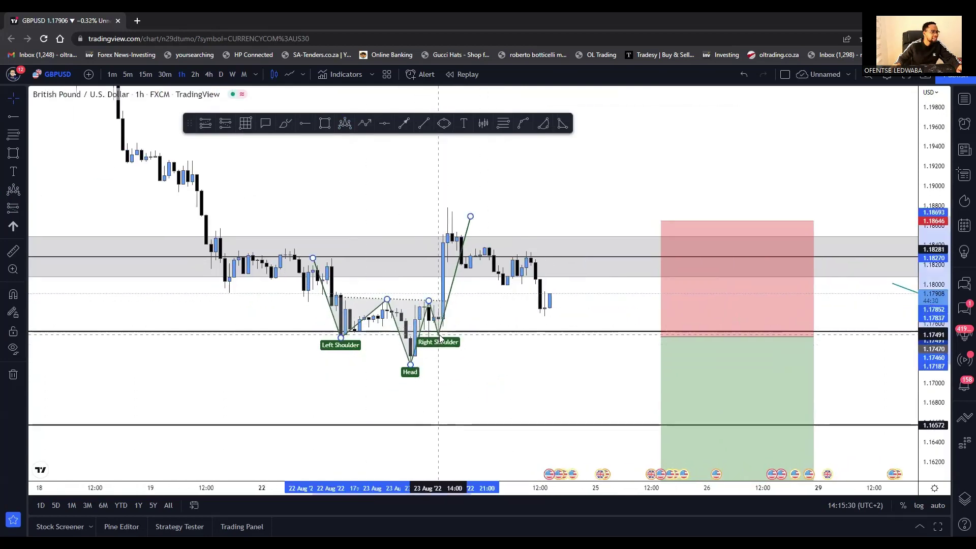
text(15)
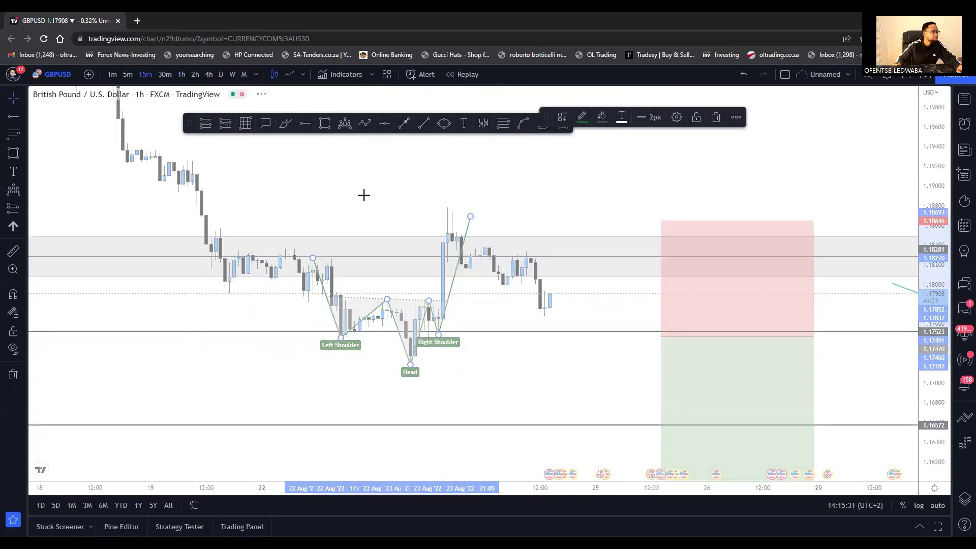
scroll(444, 284, down, 5)
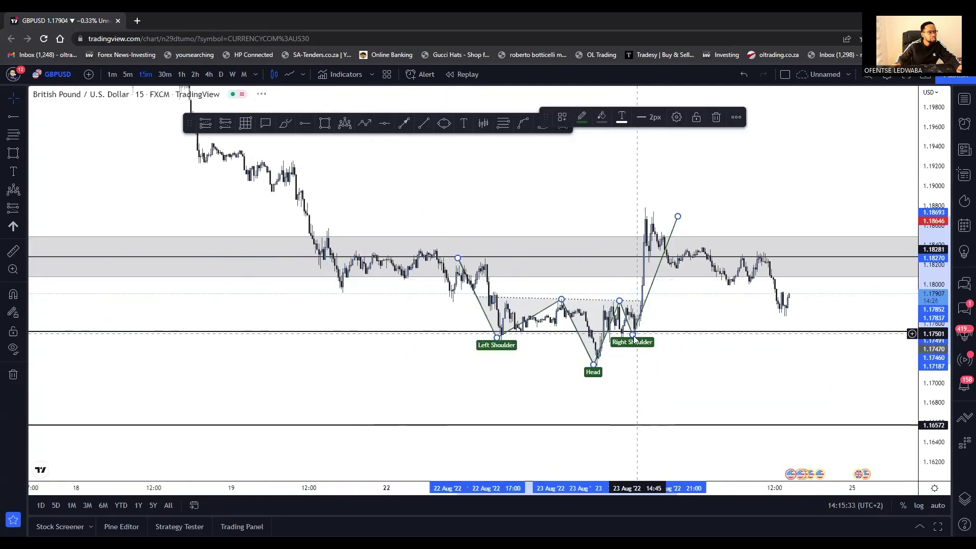
- Fit the right and left shoulder points of the head and shoulders pattern more closely to the 15-minute lows
drag(631, 346, 623, 350)
click(691, 351)
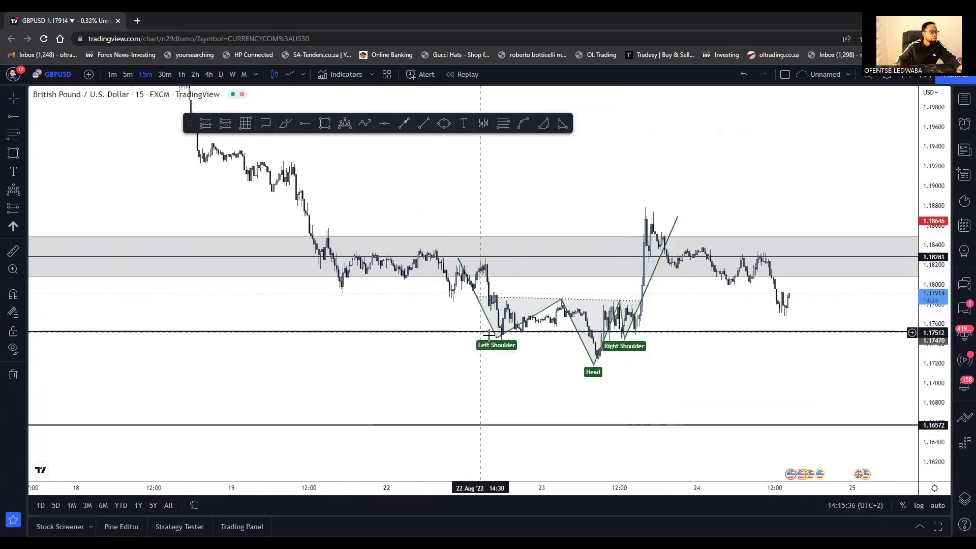
drag(497, 338, 501, 342)
click(631, 368)
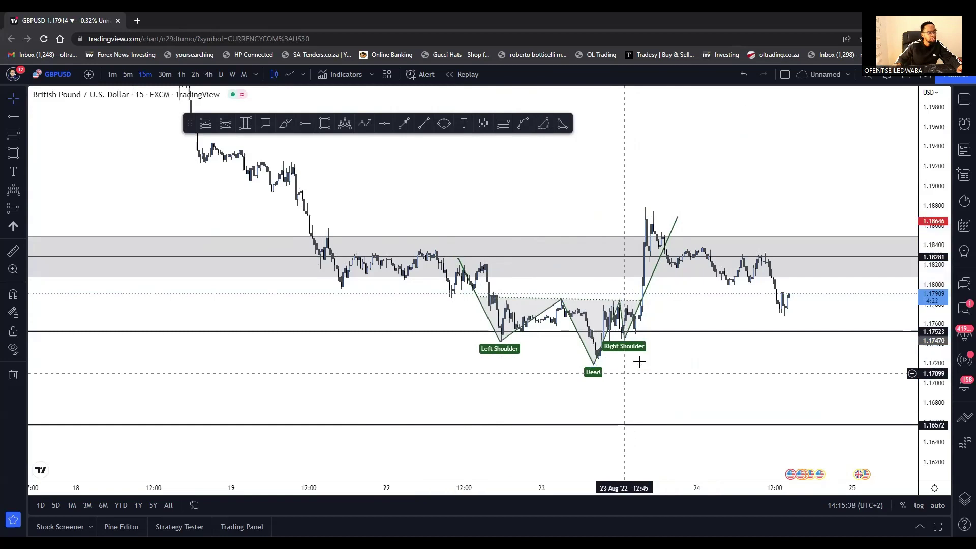
- Draw a falling channel from 23 Aug 2022 with an upper trend line starting at 1.18812 and a lower one from 1.18311 to 1.17388
mouse_move(791, 402)
mouse_down()
mouse_move(636, 403)
mouse_move(583, 354)
mouse_up()
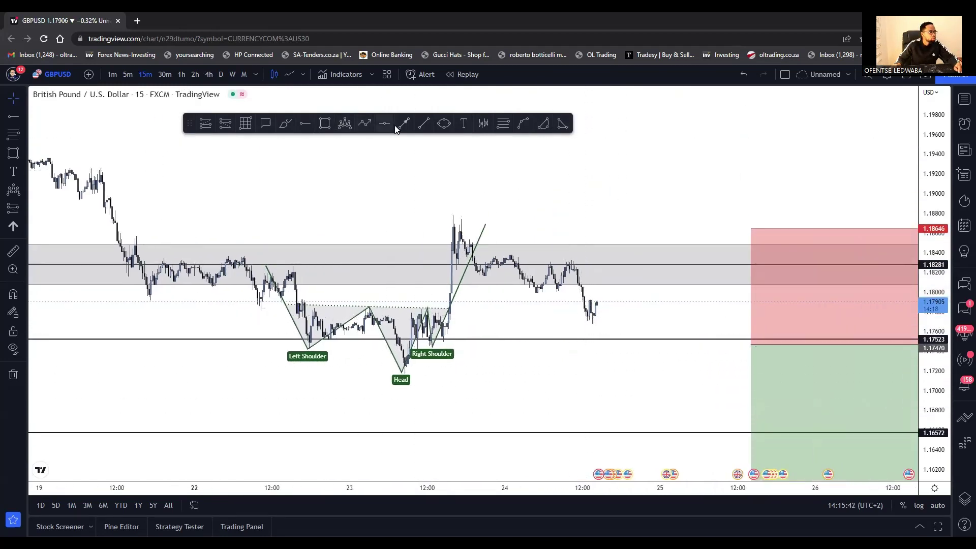
click(424, 124)
click(486, 222)
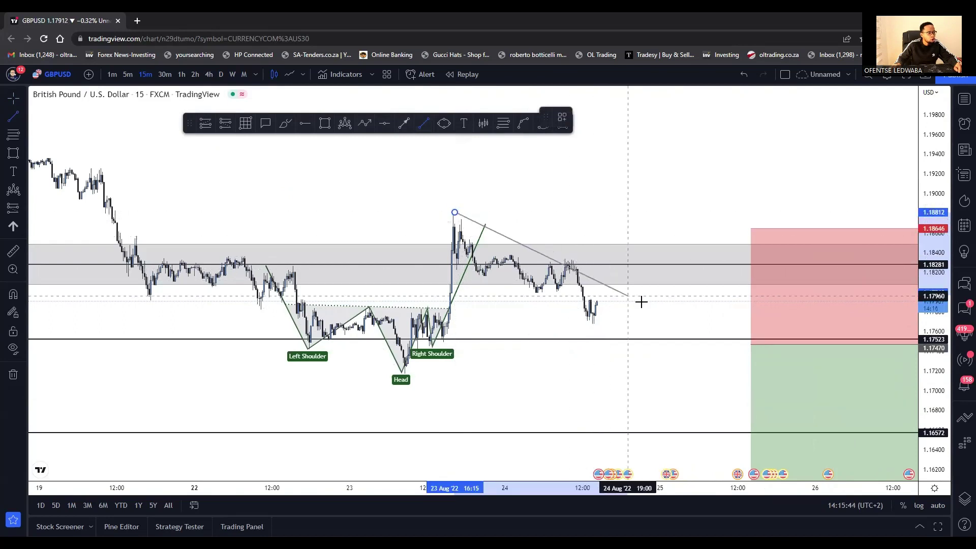
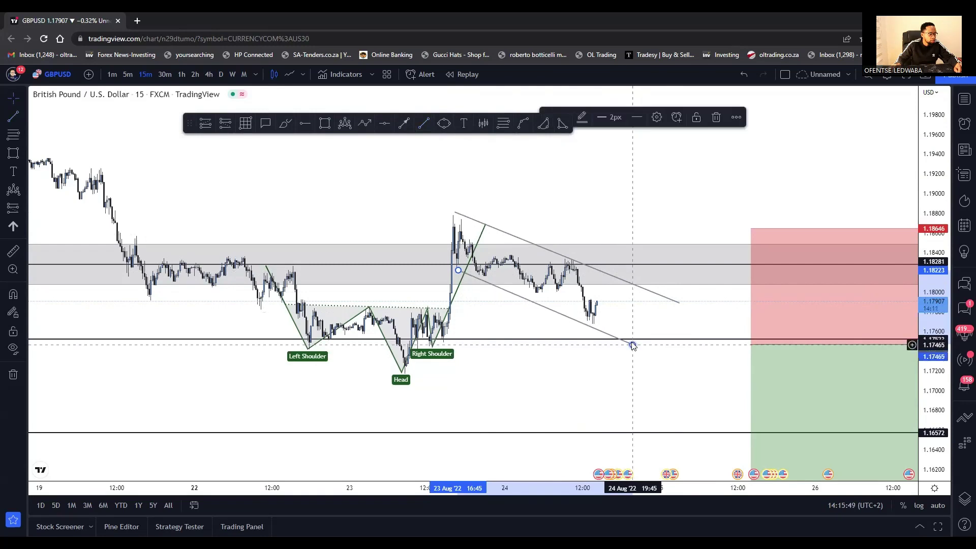
key(Delete)
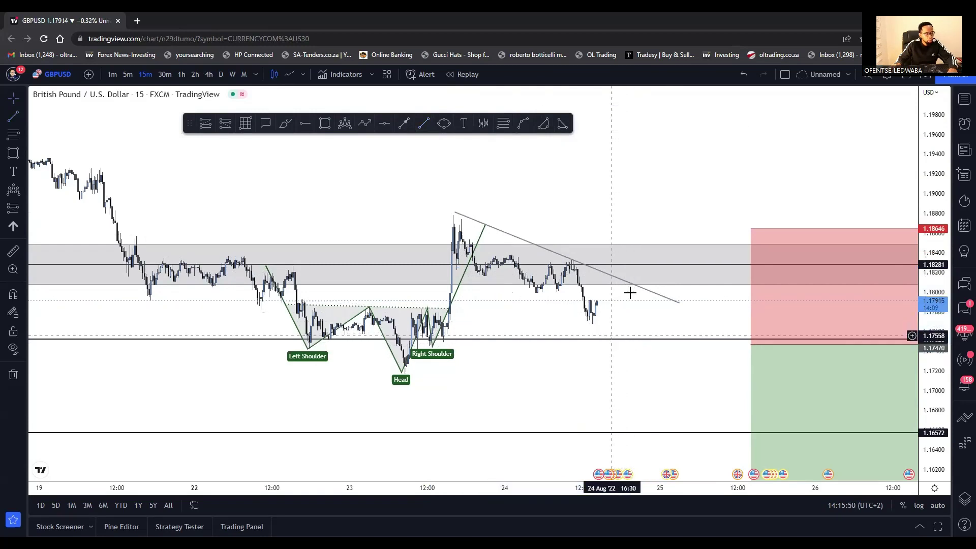
drag(638, 293, 617, 344)
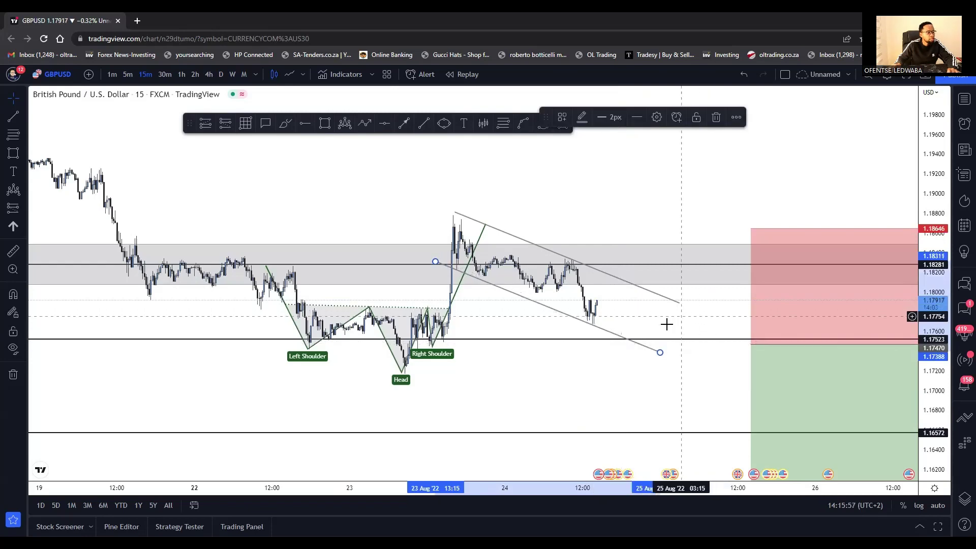
- Draw a path from the 23 Aug low through the channel's swings, ending in an upward arrow at about 1.1915
scroll(518, 229, down, 5)
drag(664, 203, 366, 275)
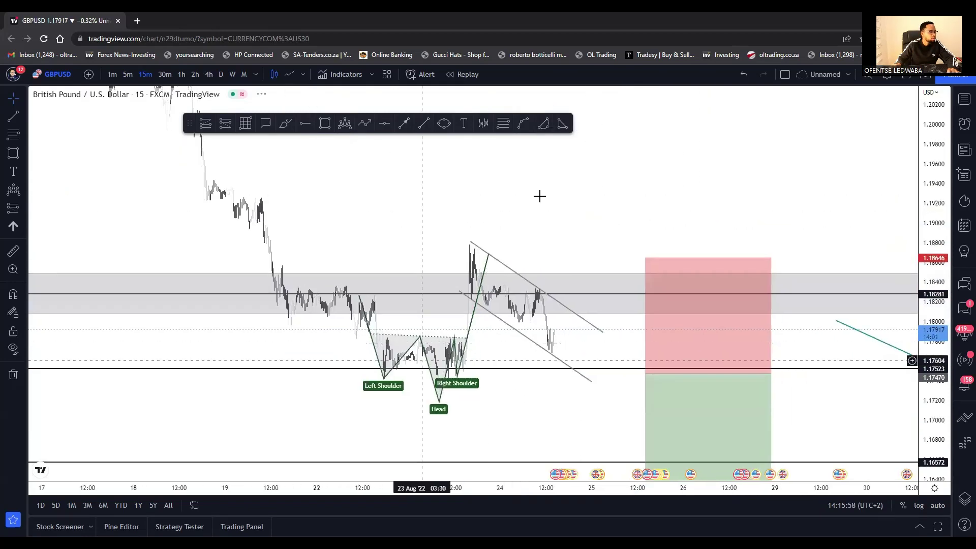
click(403, 125)
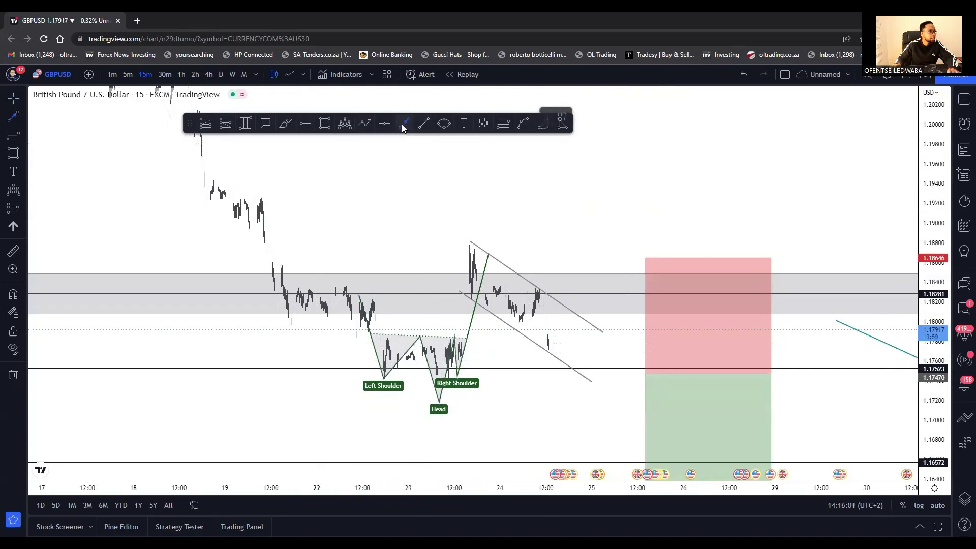
click(365, 123)
click(445, 386)
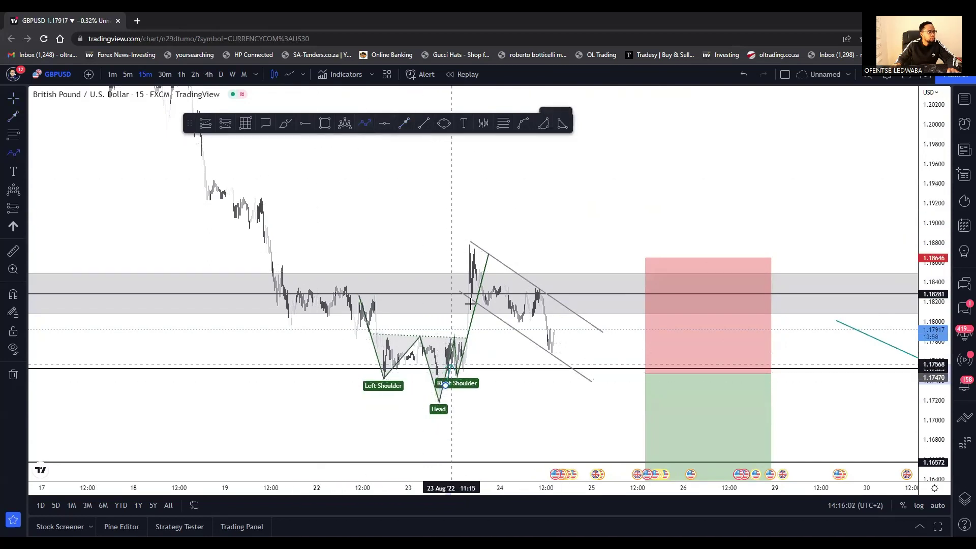
click(476, 251)
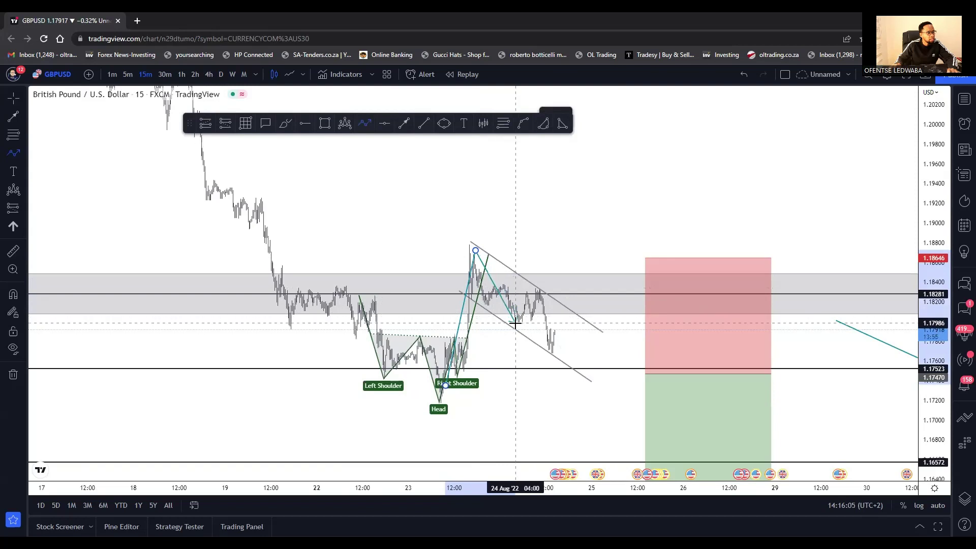
click(539, 291)
click(556, 362)
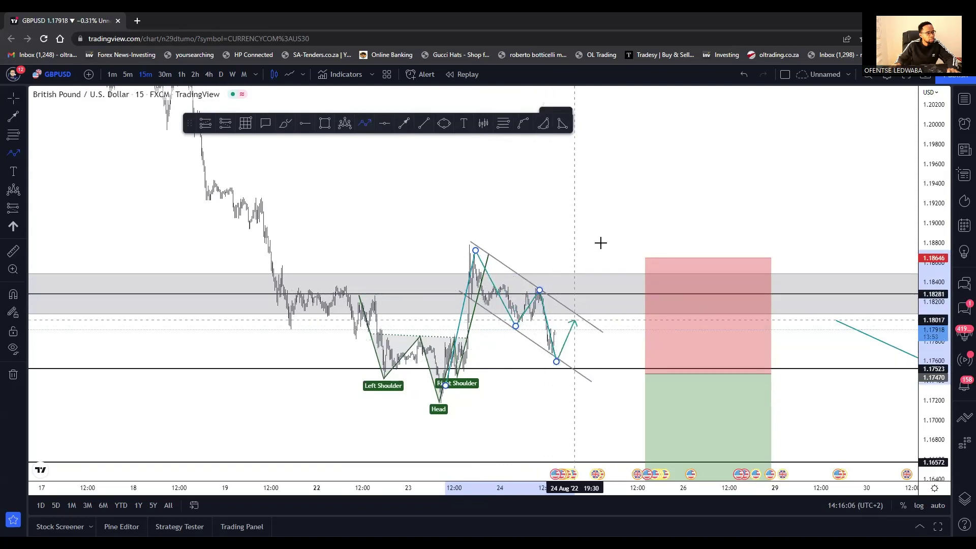
double_click(613, 207)
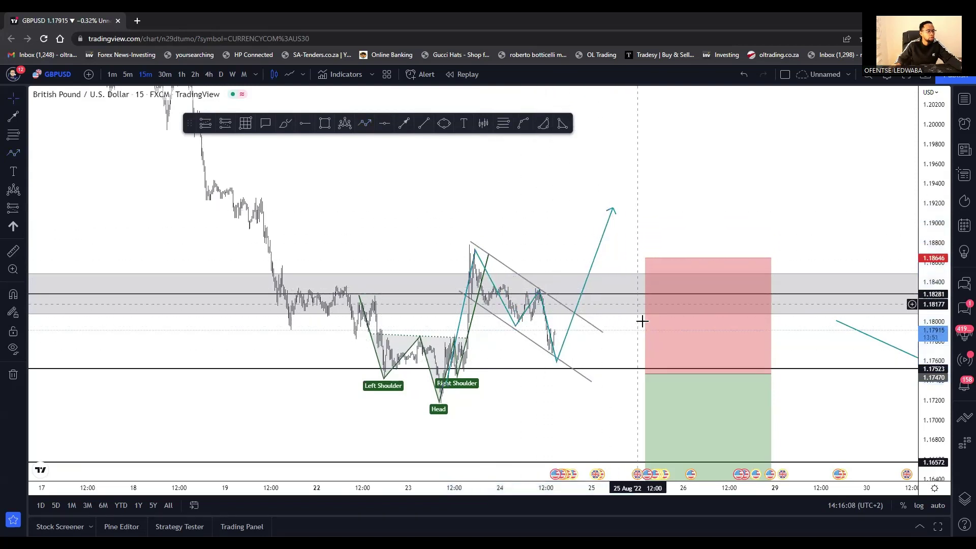
- Move the short position earlier on 25 Aug 2022, with its entry at 1.17429 and stop at 1.18605
scroll(610, 337, up, 2)
click(567, 354)
drag(567, 354, 549, 358)
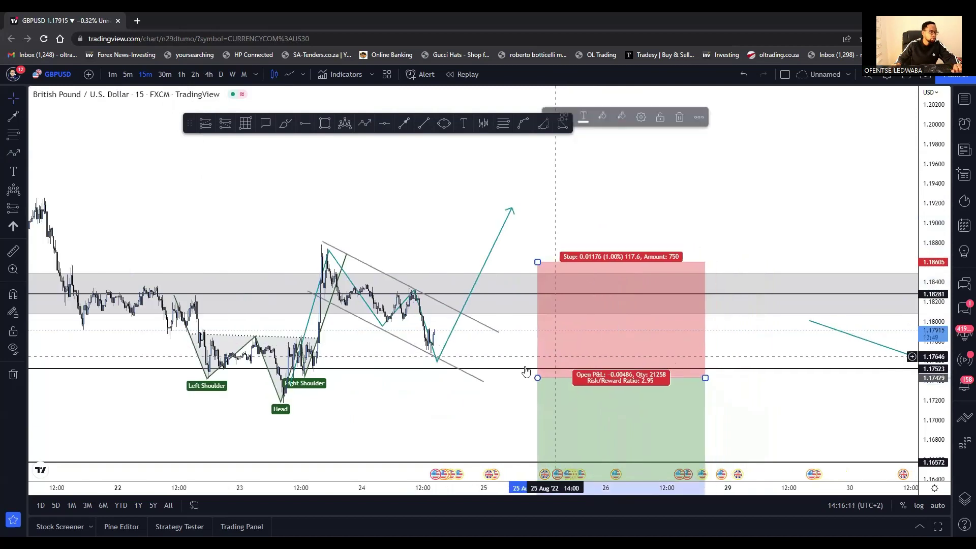
- Delete the inverse head and shoulders pattern from the chart
drag(437, 421, 442, 395)
click(234, 319)
key(Delete)
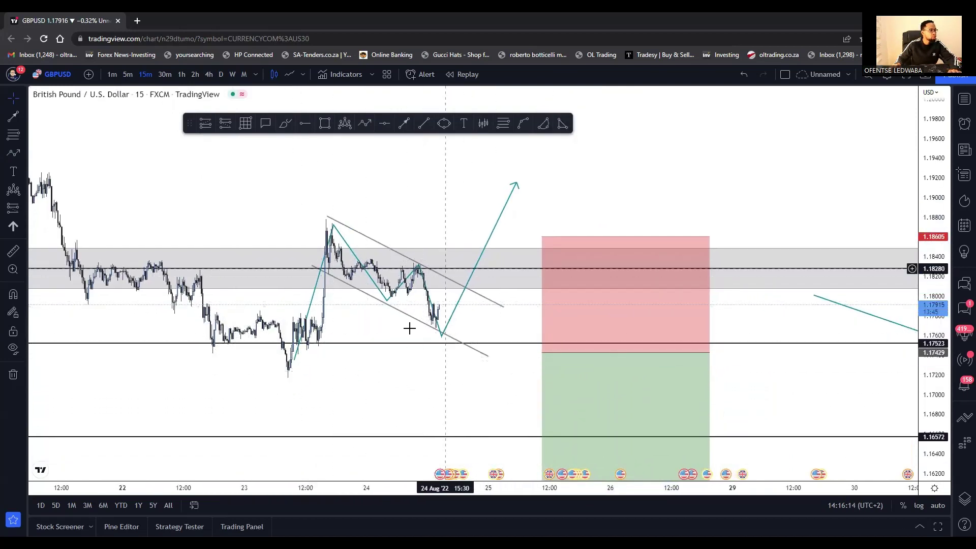
- Draw a thin rectangle zone around the 1.17523 level with its base at 1.17455, spanning from 19 Aug to 26 Aug 2022
click(325, 123)
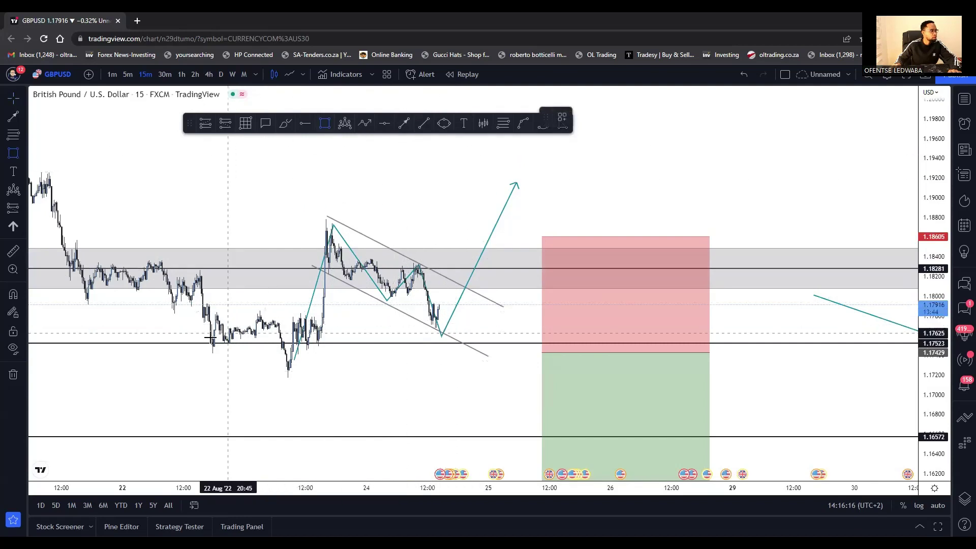
click(157, 342)
click(624, 349)
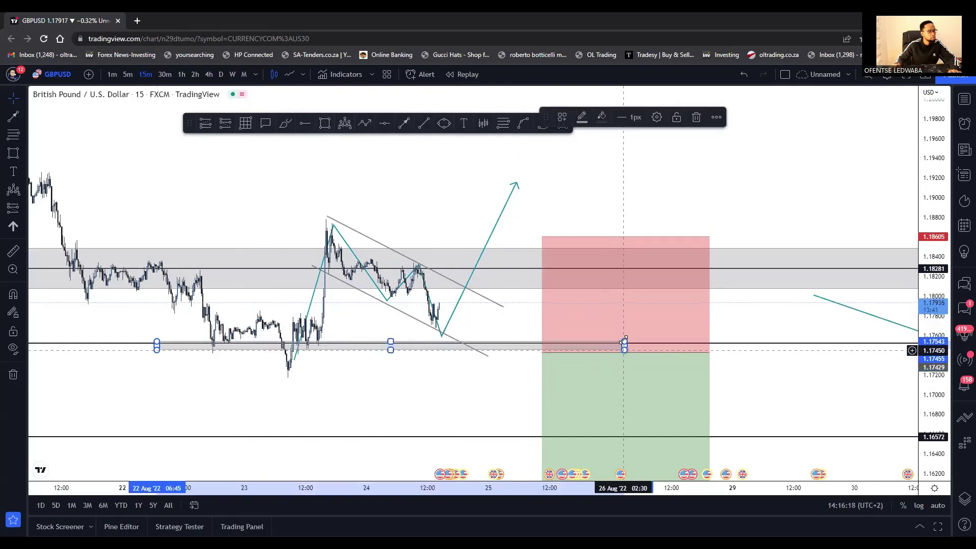
drag(625, 342, 629, 337)
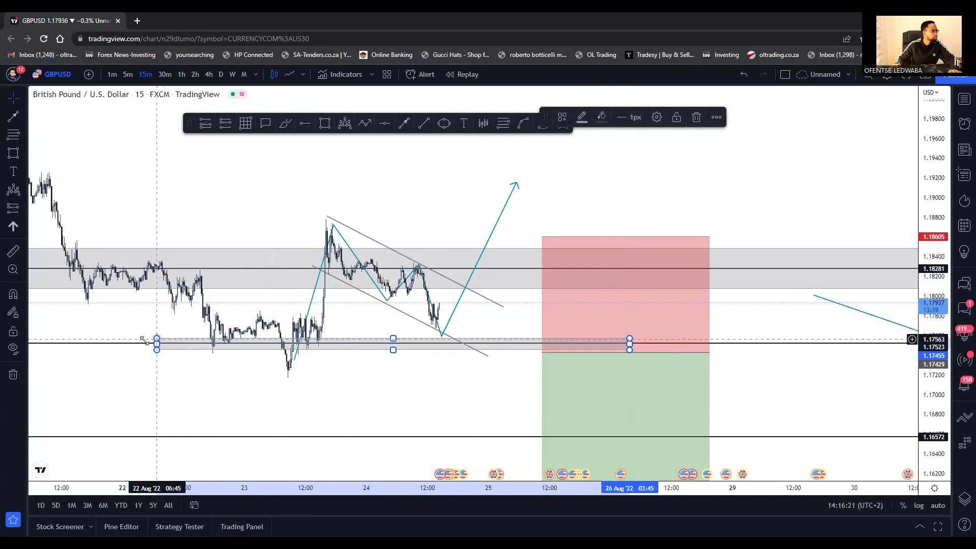
drag(154, 342, 98, 333)
- Shift the short position to an entry of 1.17398, and place a long position with entry at 1.18538 and target at 1.19910
drag(589, 296, 531, 299)
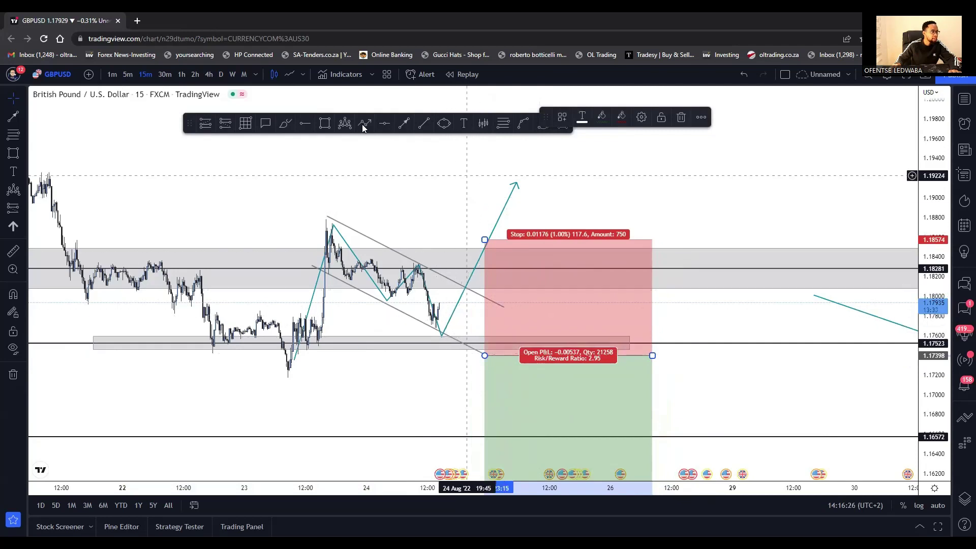
click(206, 123)
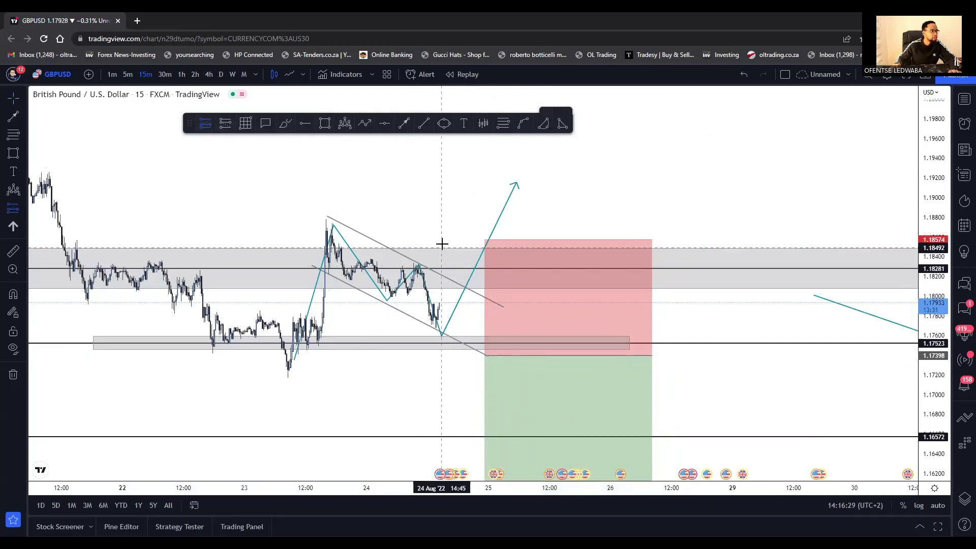
click(444, 243)
drag(444, 203, 440, 108)
- Move the short position to start on 25 Aug 2022 at 17:45 with entry 1.17429, and set the long position's stop to 1.17986
scroll(712, 298, down, 5)
drag(740, 291, 795, 287)
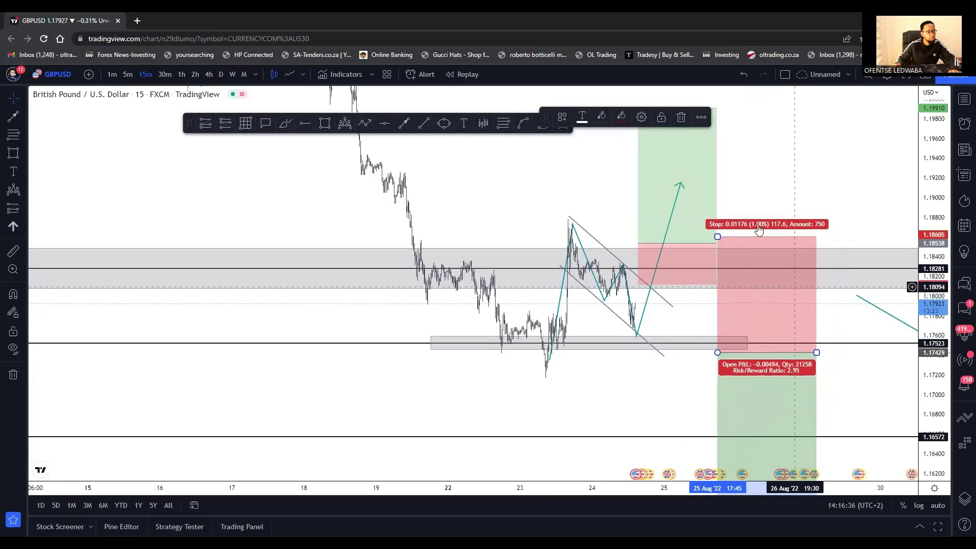
mouse_move(647, 288)
mouse_down()
mouse_move(649, 313)
mouse_move(650, 301)
mouse_up()
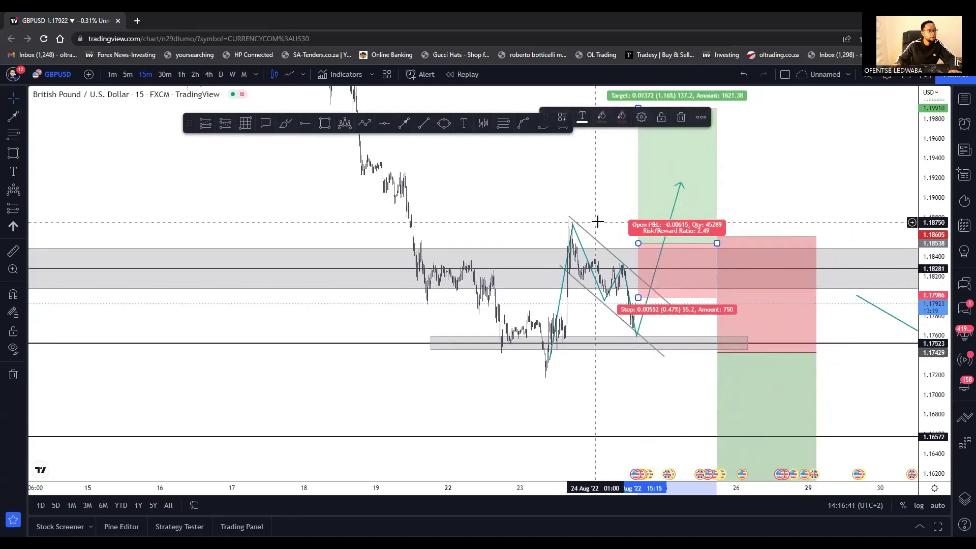
- Examine the planned long and short positions against the falling channel and the rectangle zone around the 1.17523 level
scroll(593, 220, up, 2)
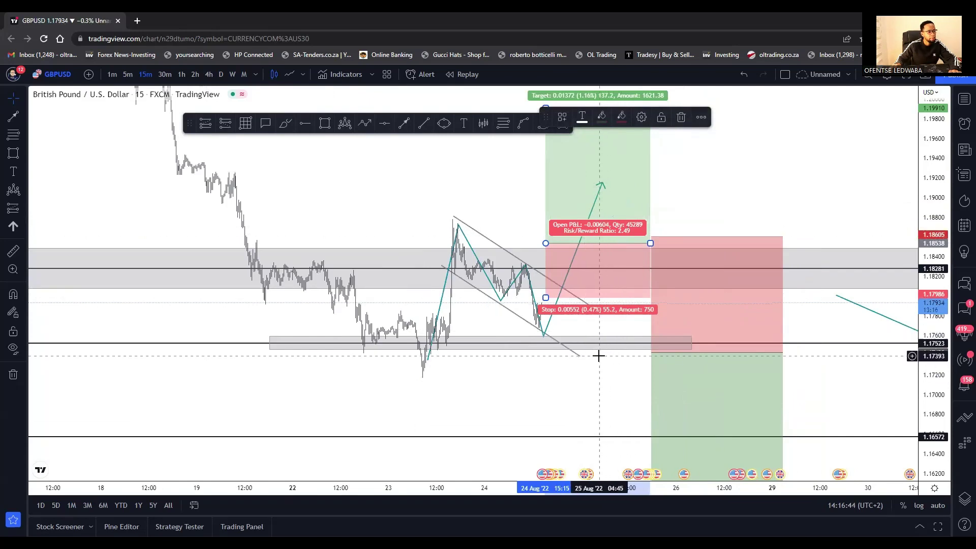
click(826, 376)
drag(934, 317, 933, 383)
scroll(653, 301, down, 4)
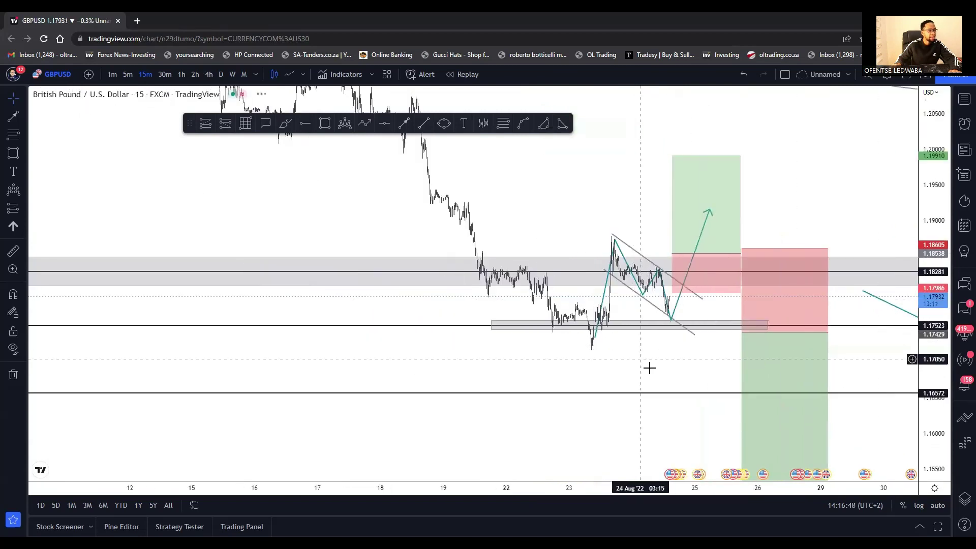
drag(631, 365, 548, 360)
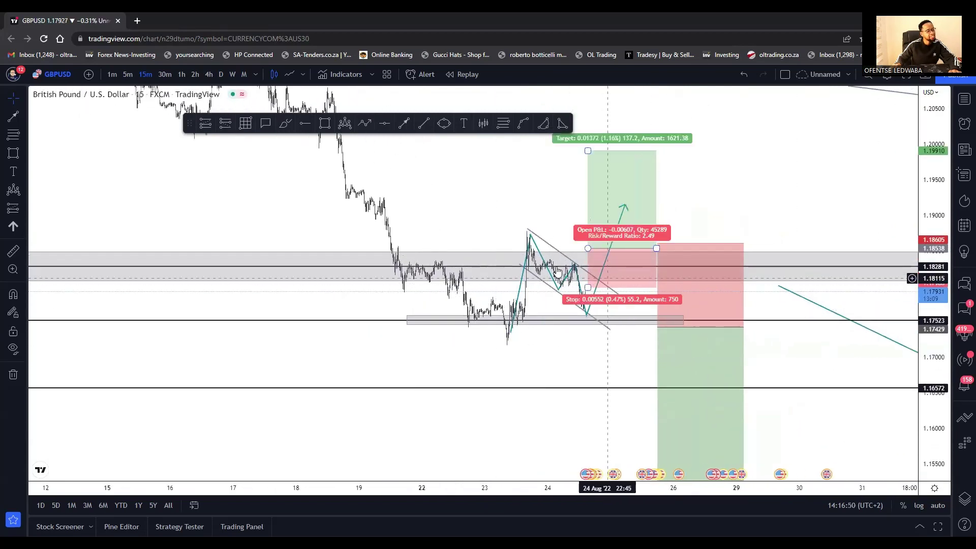
click(405, 320)
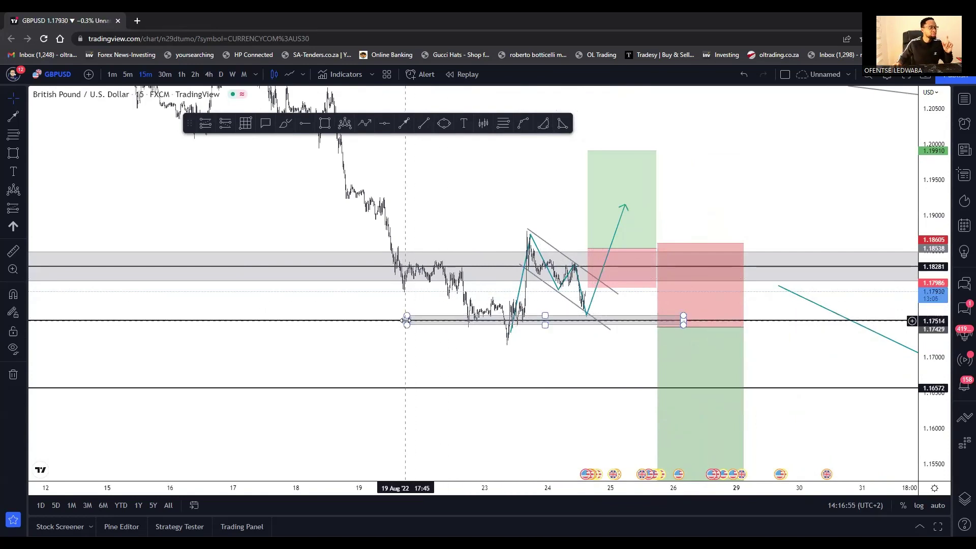
click(377, 320)
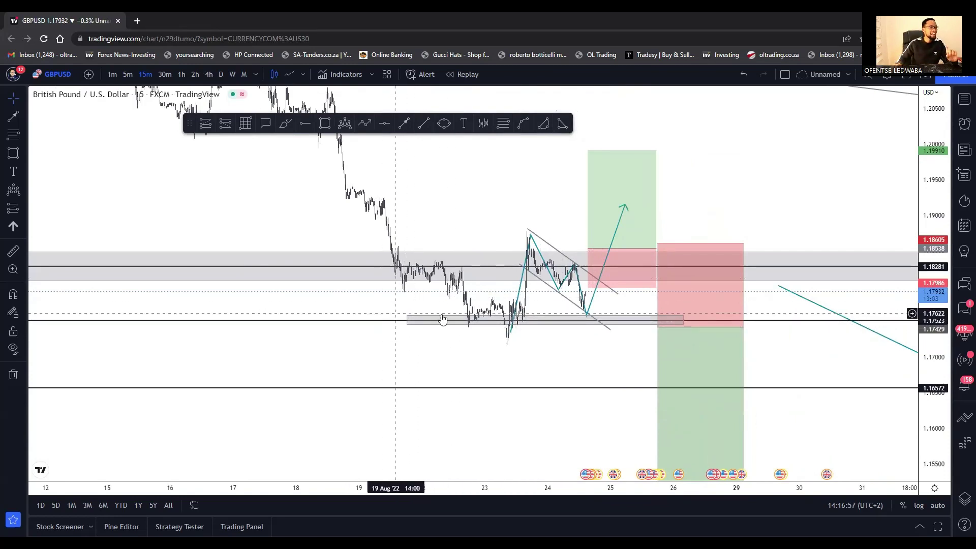
click(591, 257)
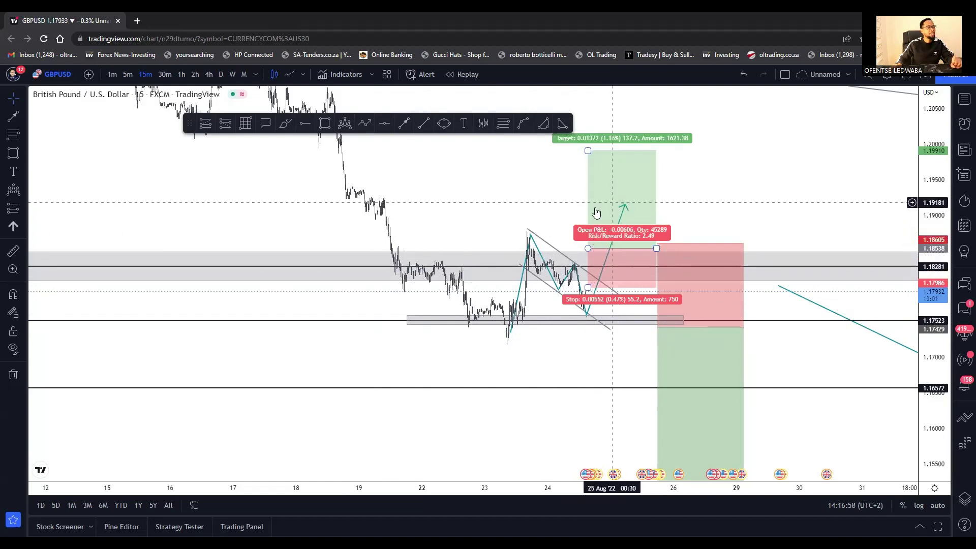
click(615, 296)
click(585, 311)
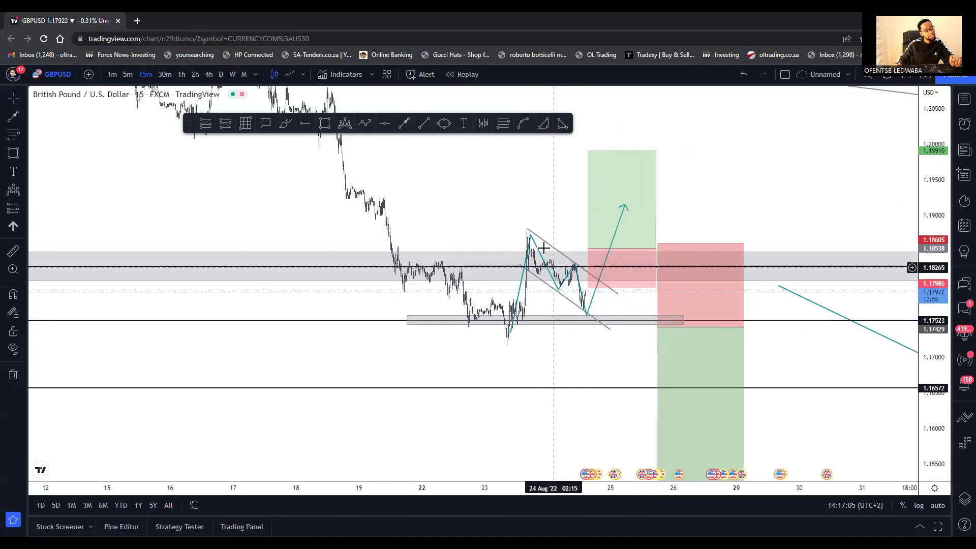
- Move the start of the small falling channel's upper trendline to 1.18823 on 23 Aug 2022 at 15:00
click(531, 236)
drag(528, 230, 524, 227)
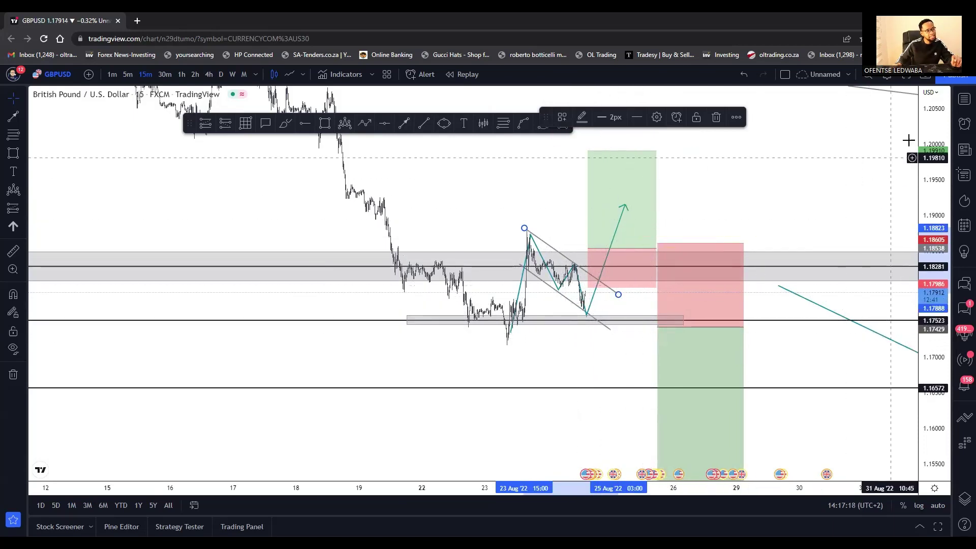
- Raise the long position's target to 1.21116, near the large descending trendline
scroll(738, 241, down, 2)
scroll(737, 241, down, 5)
drag(824, 207, 696, 238)
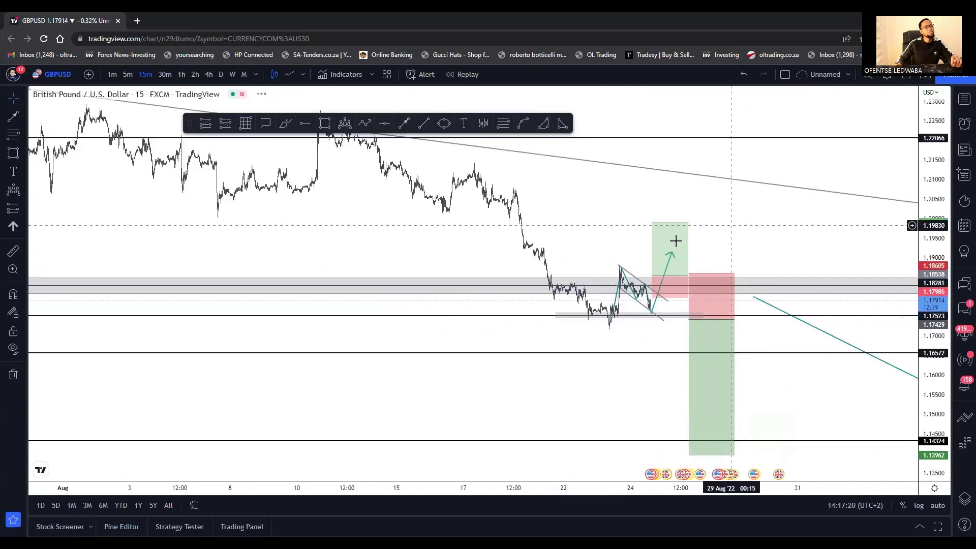
drag(615, 239, 615, 192)
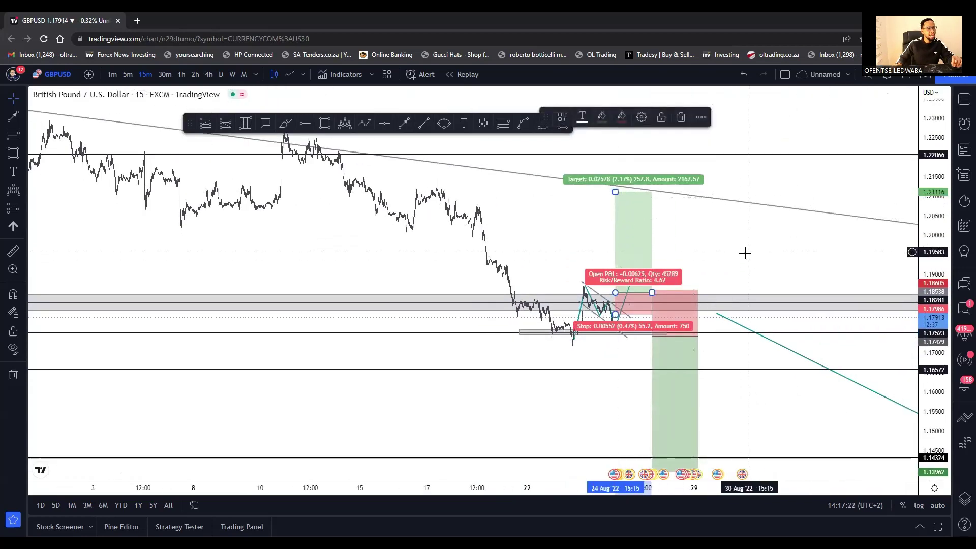
drag(599, 355, 536, 354)
scroll(594, 314, down, 3)
drag(934, 200, 933, 287)
drag(749, 374, 664, 359)
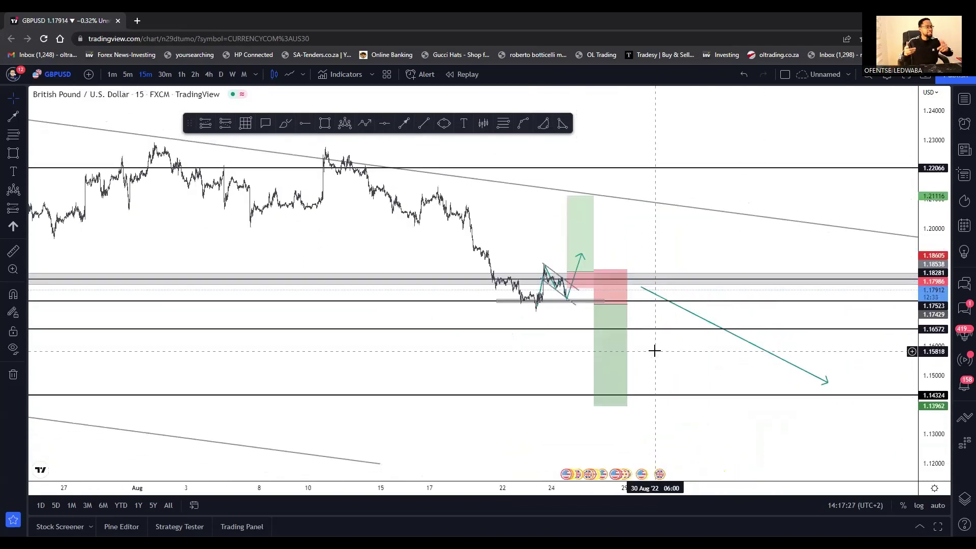